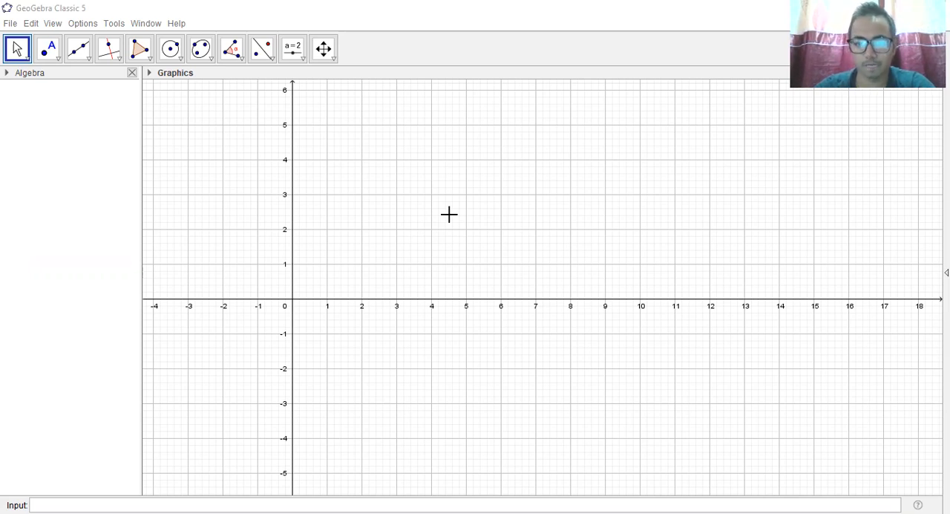
Show the Graphics view's style bar and reset the graphics to the standard view.
click(150, 74)
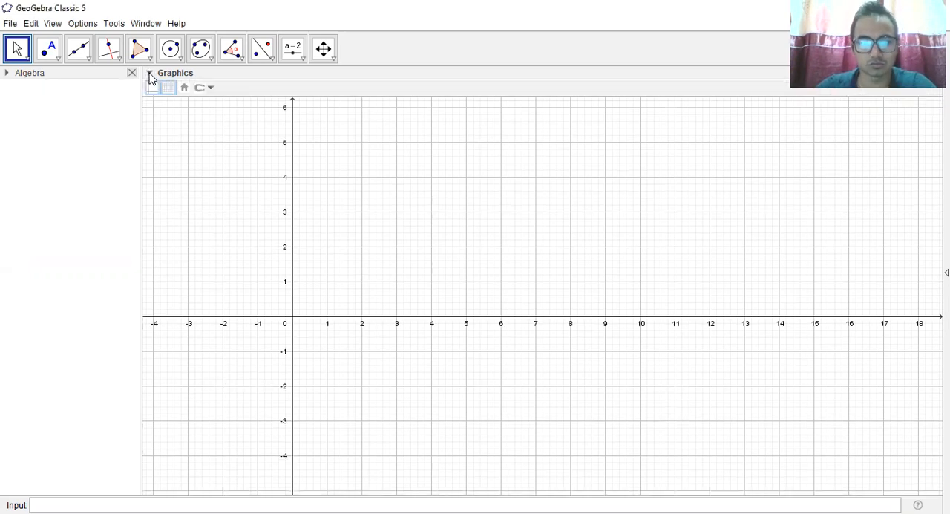
click(184, 89)
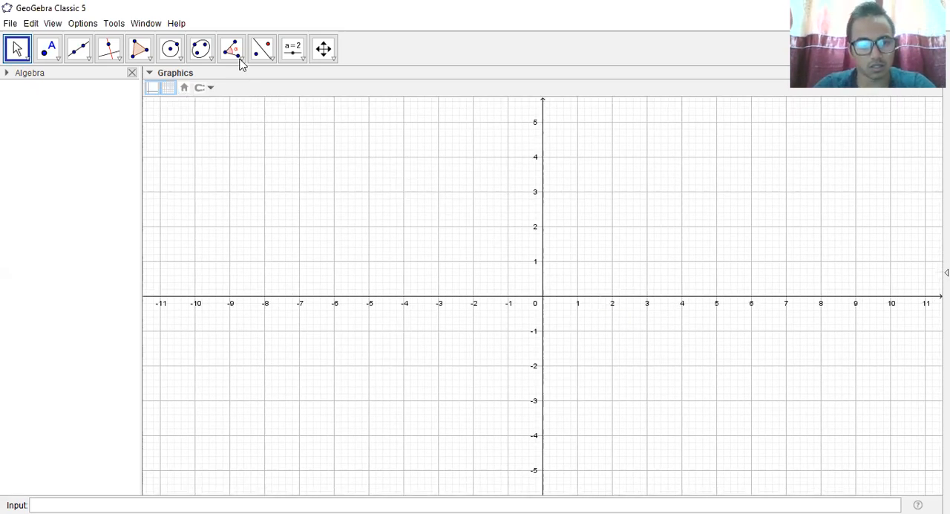
click(113, 24)
key(Escape)
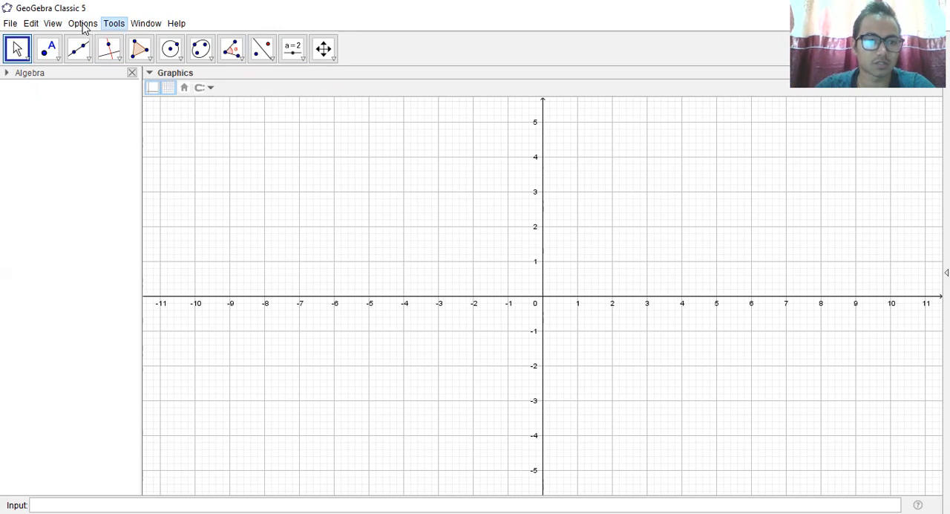
Set the font size to 18 pt.
click(82, 24)
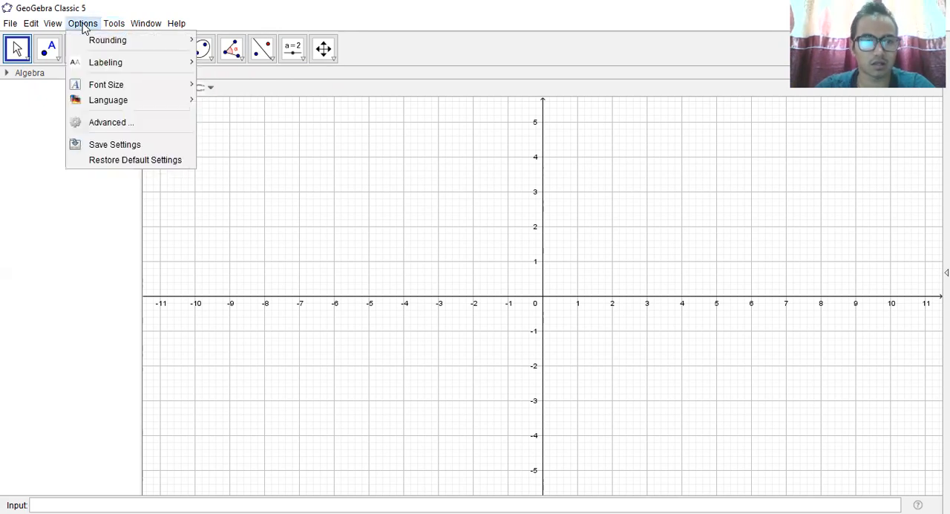
mouse_move(117, 85)
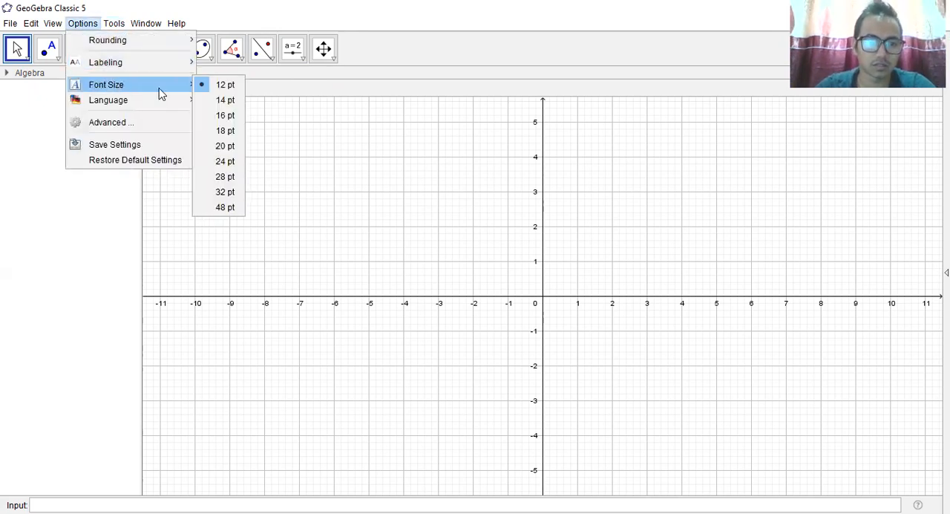
click(226, 131)
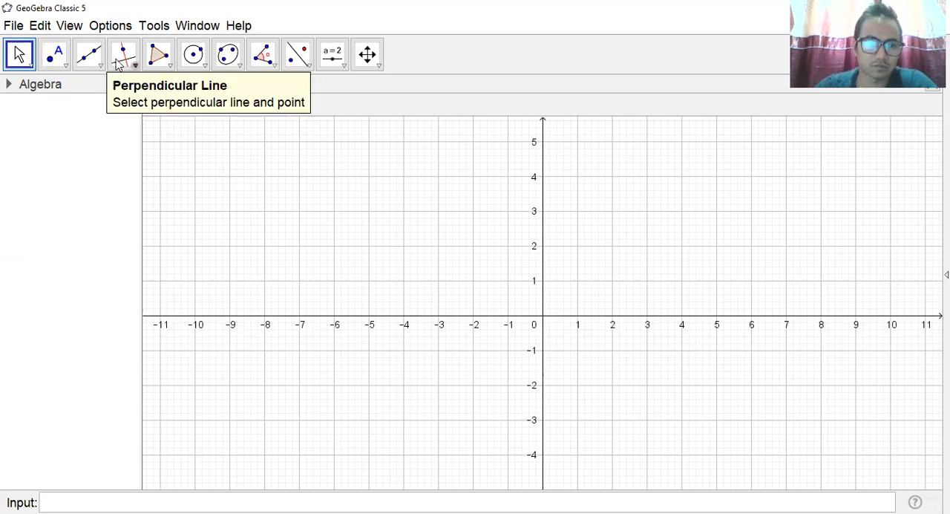
Change the layout preferences so the input bar sits at the top of the window, and close the preferences.
click(73, 29)
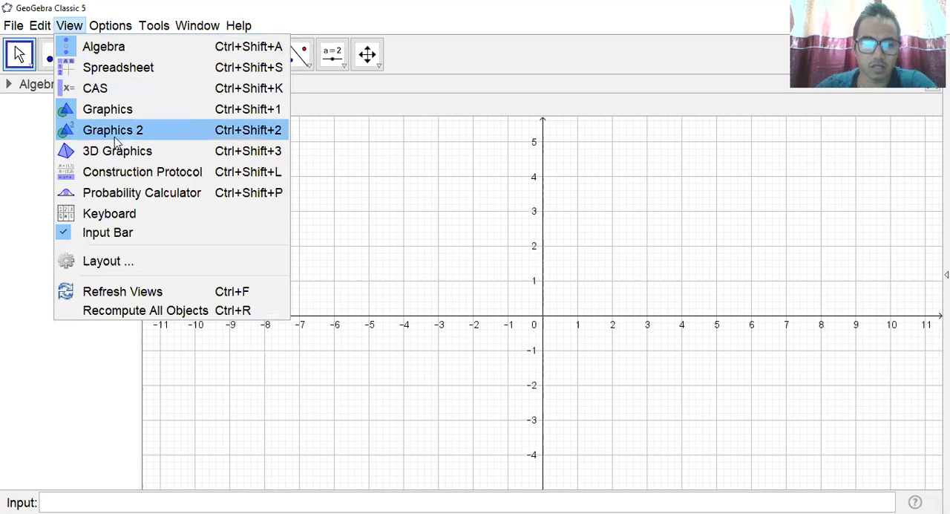
click(144, 262)
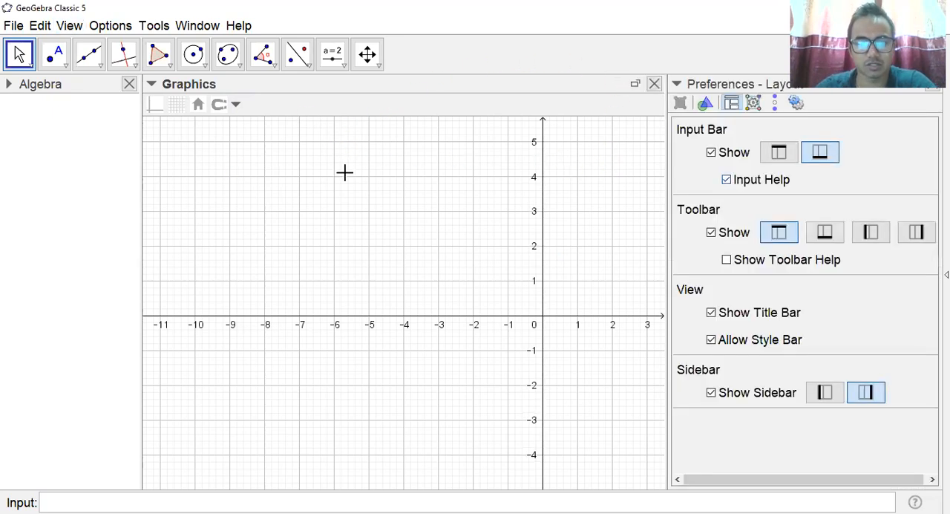
click(779, 152)
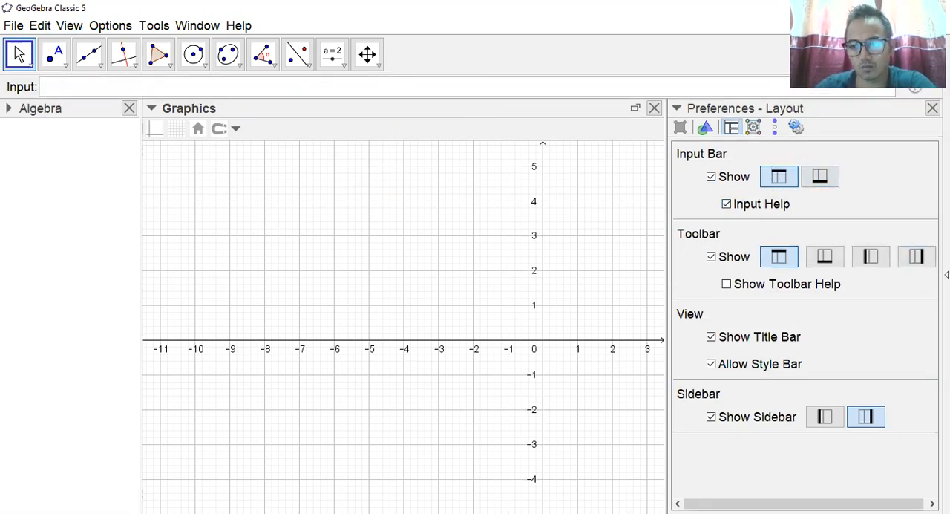
click(933, 109)
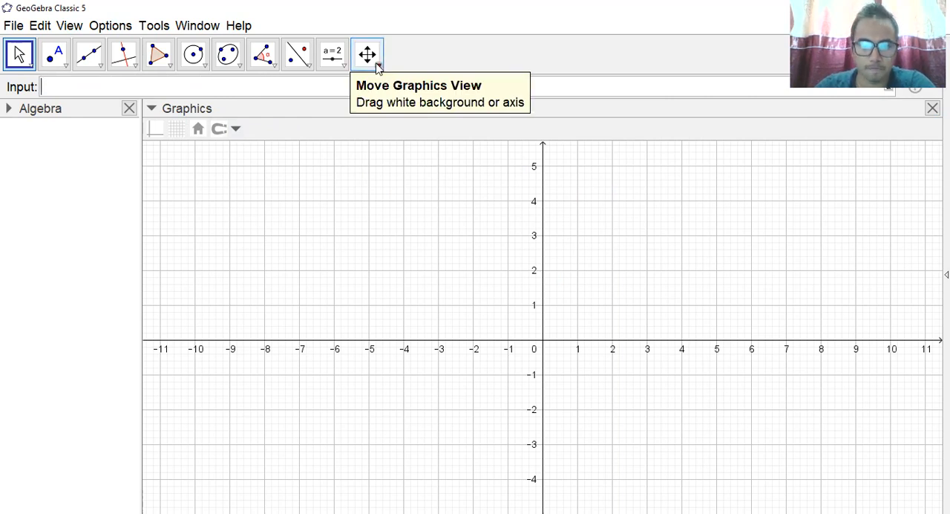
Start a text object in the upper part of the first quadrant reading "Find the angle between curves of the function".
click(344, 66)
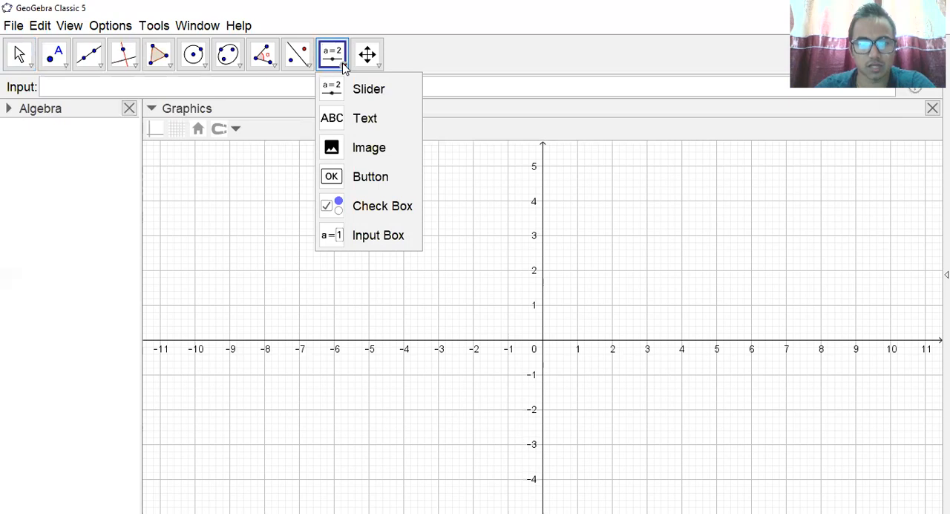
click(359, 121)
click(591, 179)
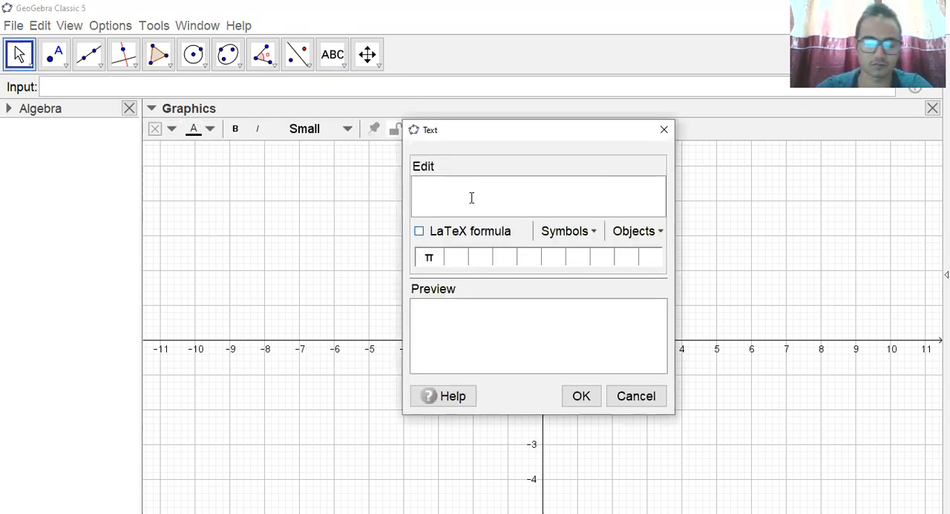
text(Find t)
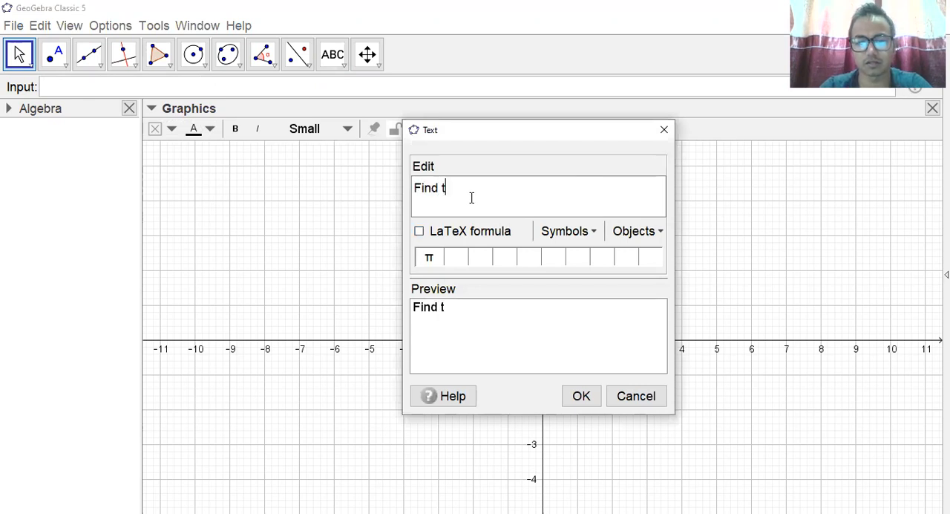
text(he angle betw)
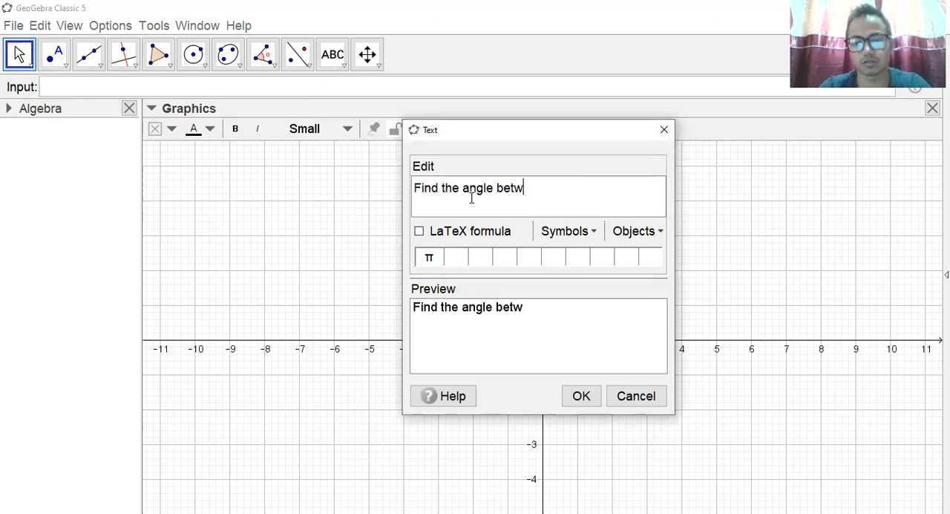
text(een curve)
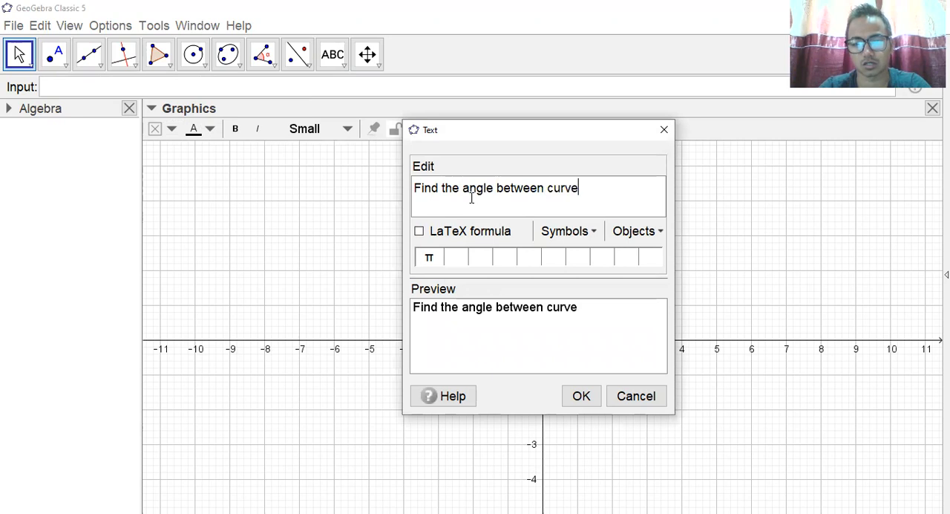
text(s of the function)
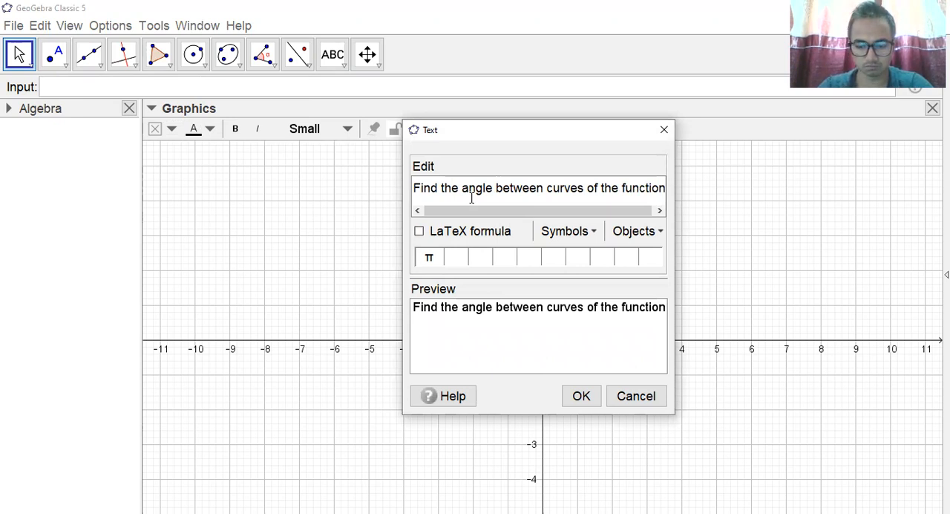
Continue the question text with the first function, ", y=x^2-4".
text(, y)
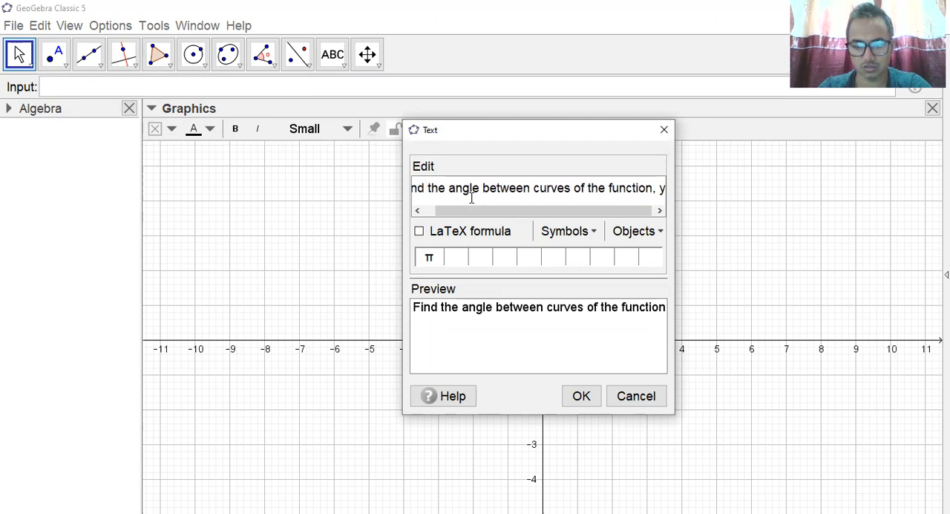
text(=)
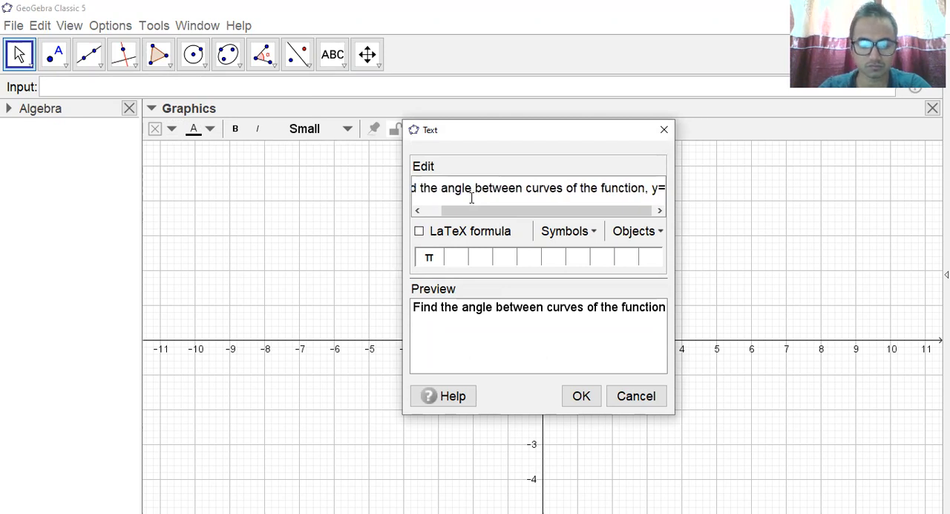
text(8x)
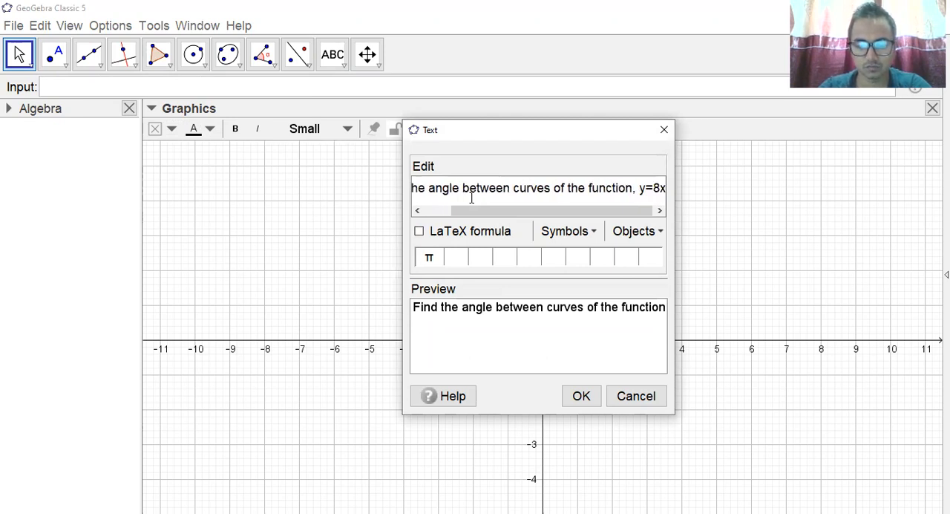
key(BackSpace)
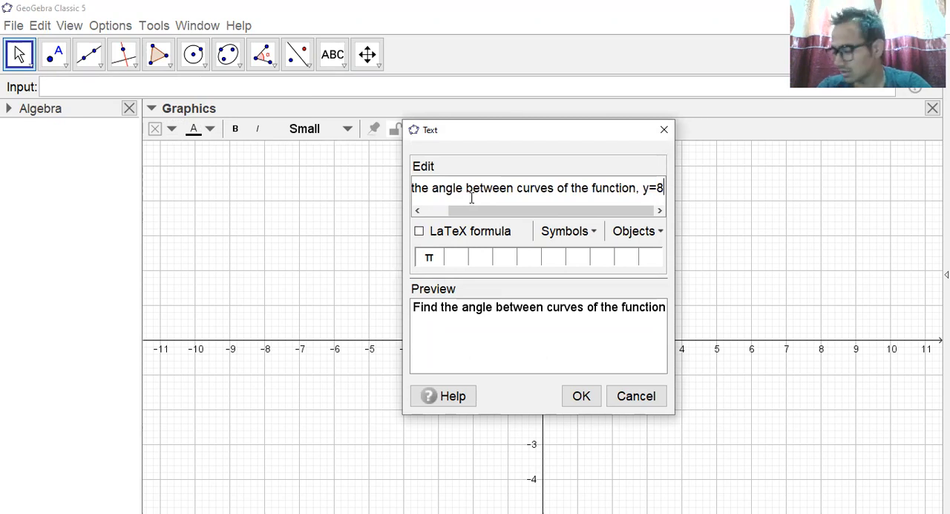
key(BackSpace)
text(x)
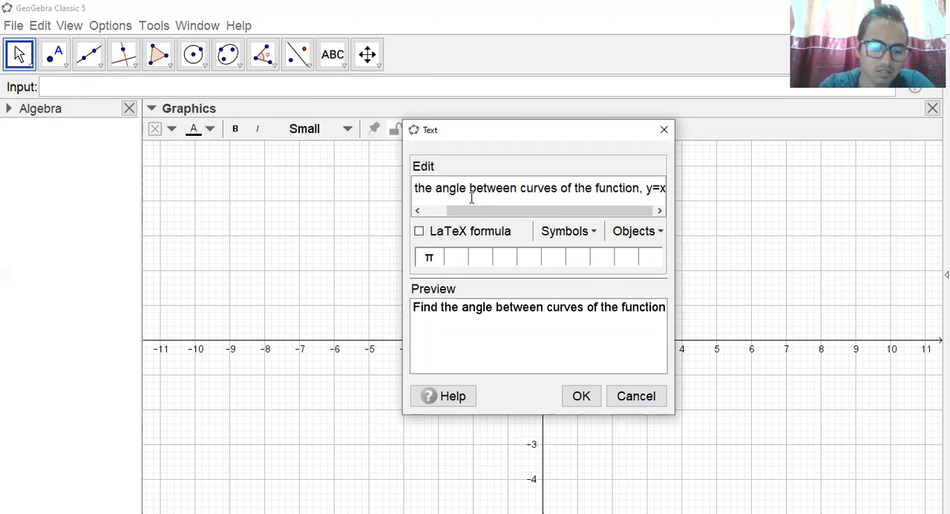
text(^2-4)
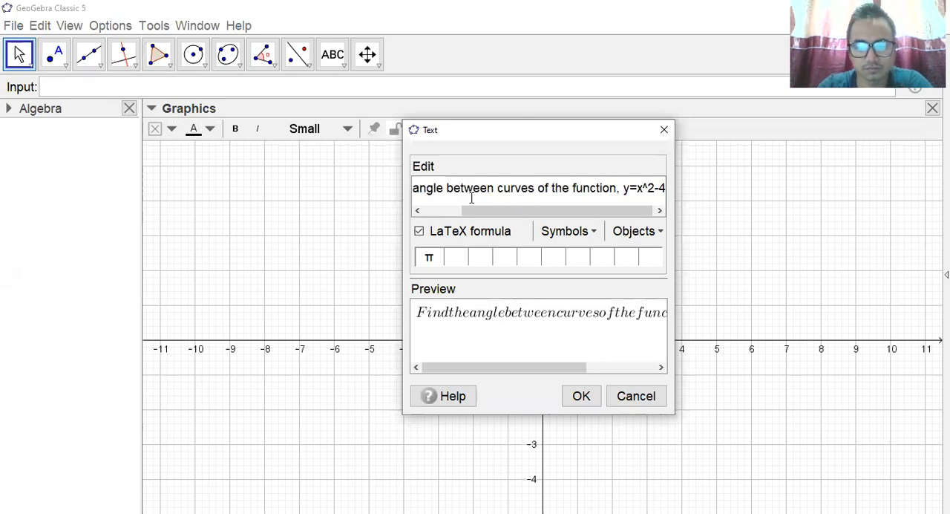
text( and)
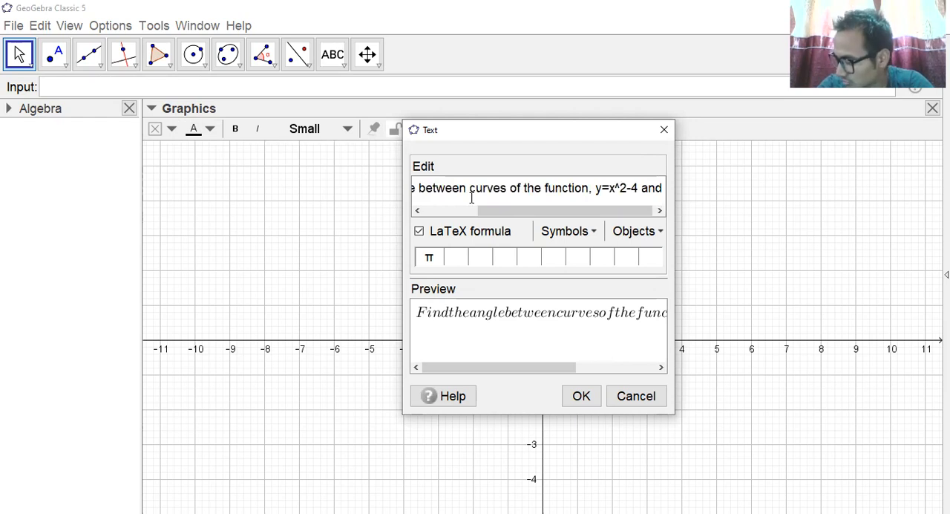
text( y=x)
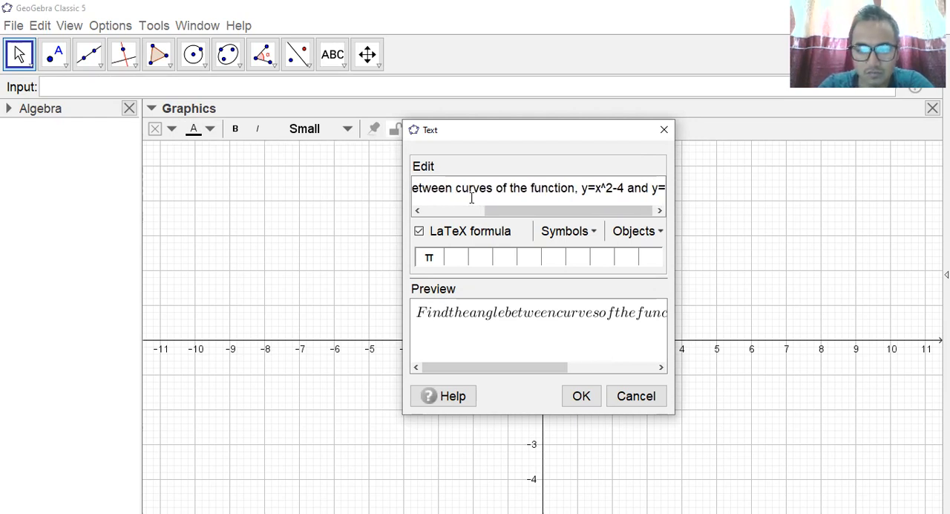
text(^2)
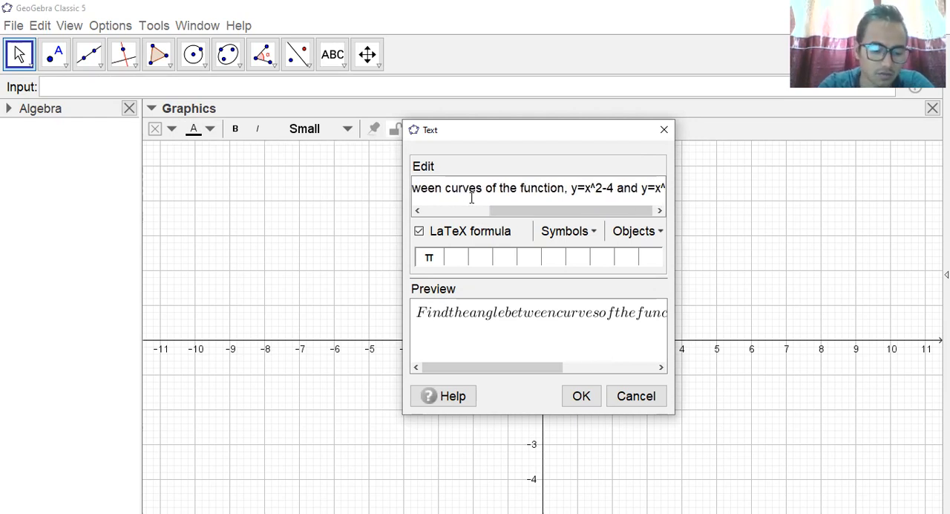
text(-8)
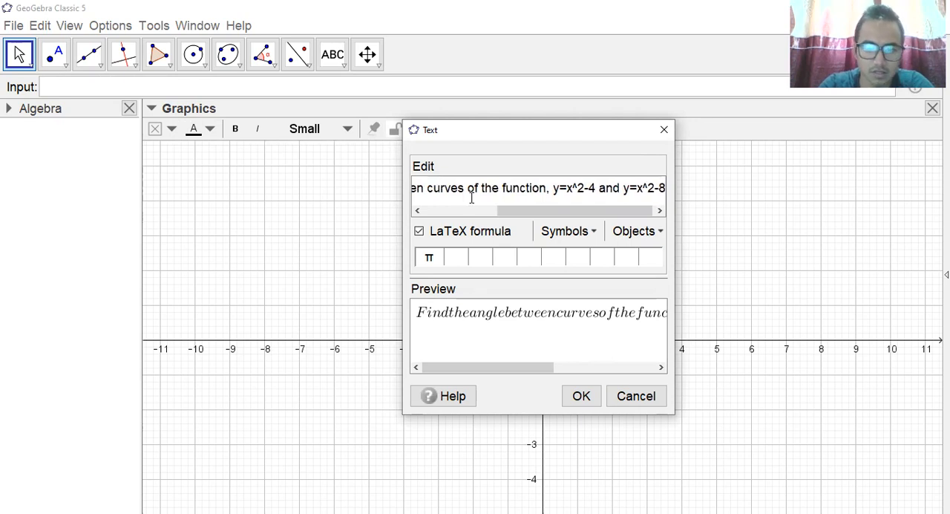
text(x+12)
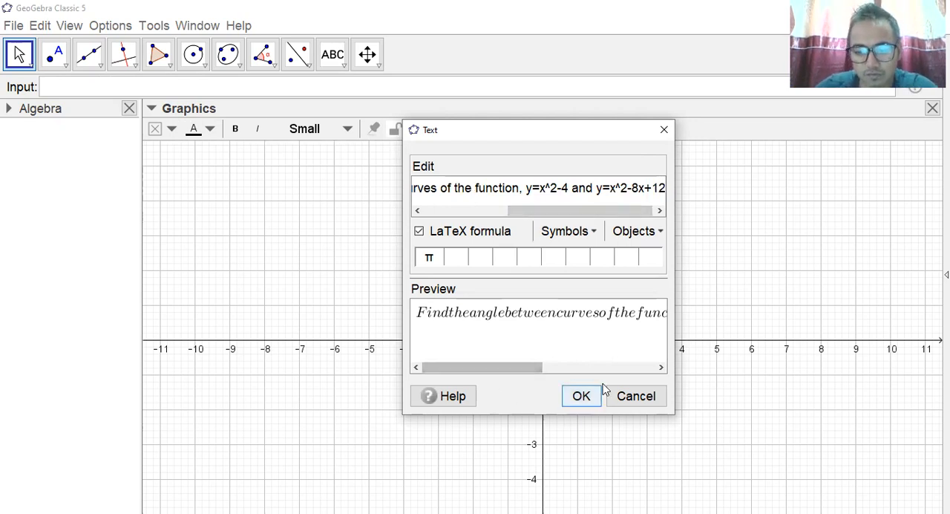
Complete the question text with " and y=x^2-8x+12" and insert it in the graphics view.
click(581, 396)
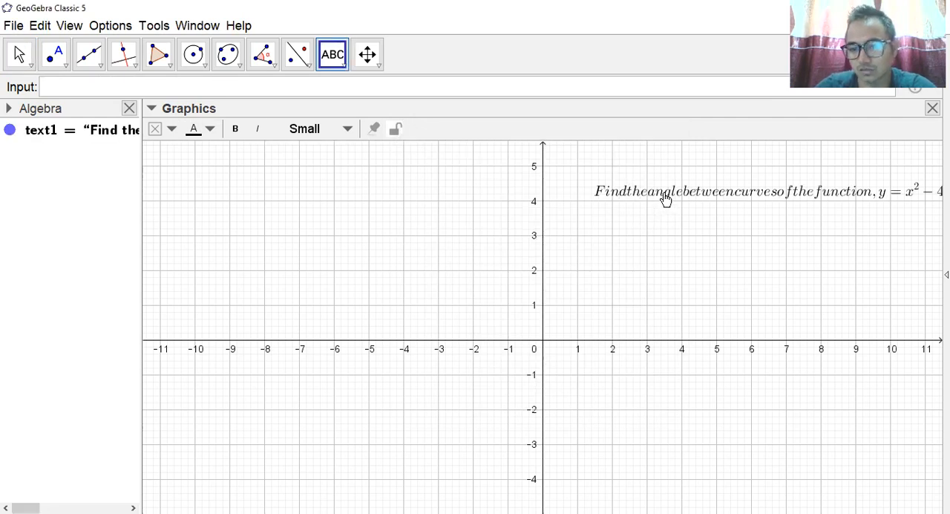
Try to turn off LaTeX formatting for the question text.
click(665, 194)
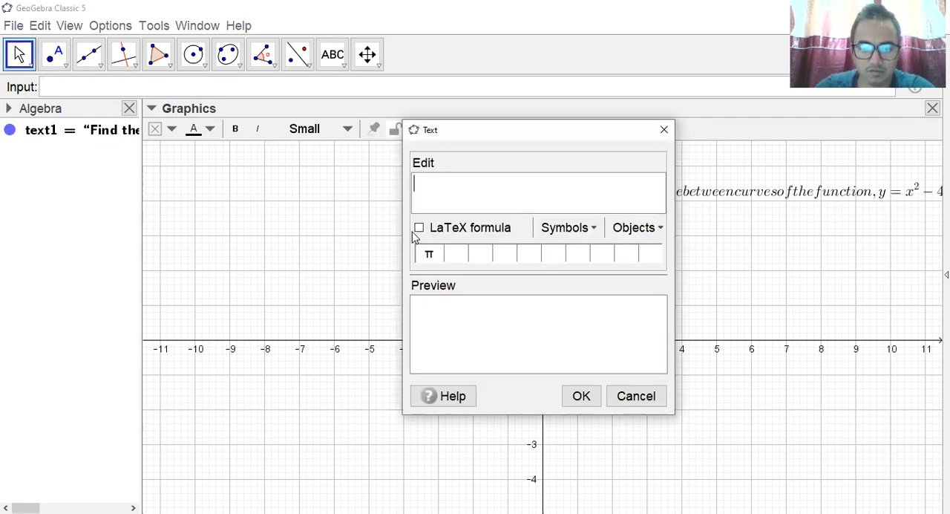
double_click(743, 196)
click(420, 228)
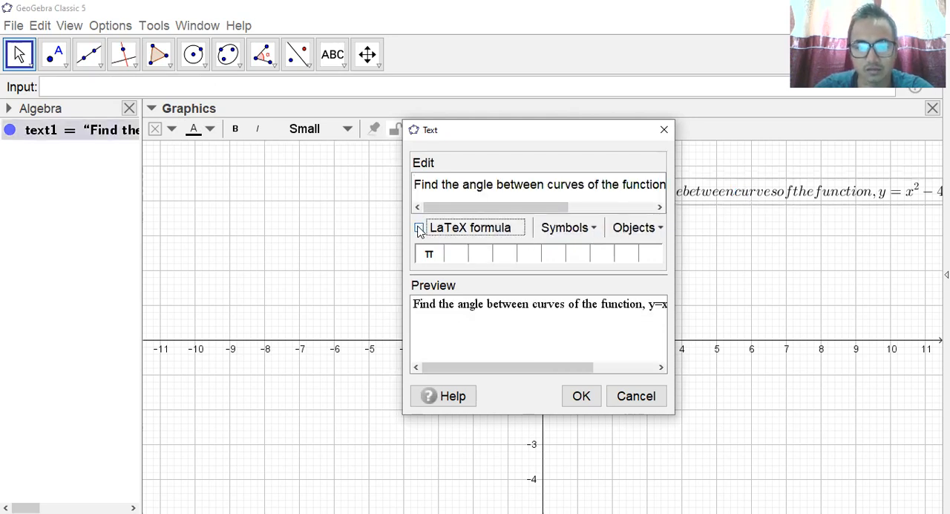
click(584, 398)
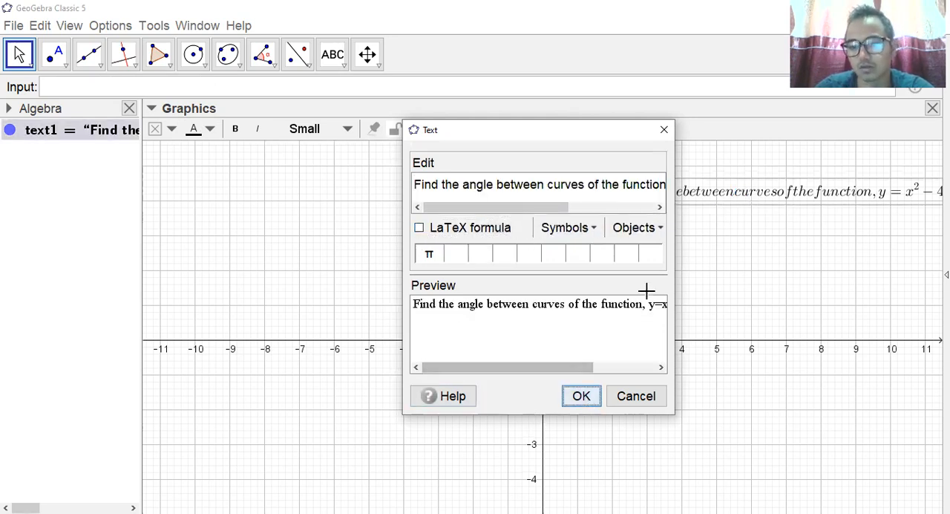
Move the question text to the upper-left corner of the graphics view and disable its LaTeX formula formatting.
drag(702, 201, 267, 165)
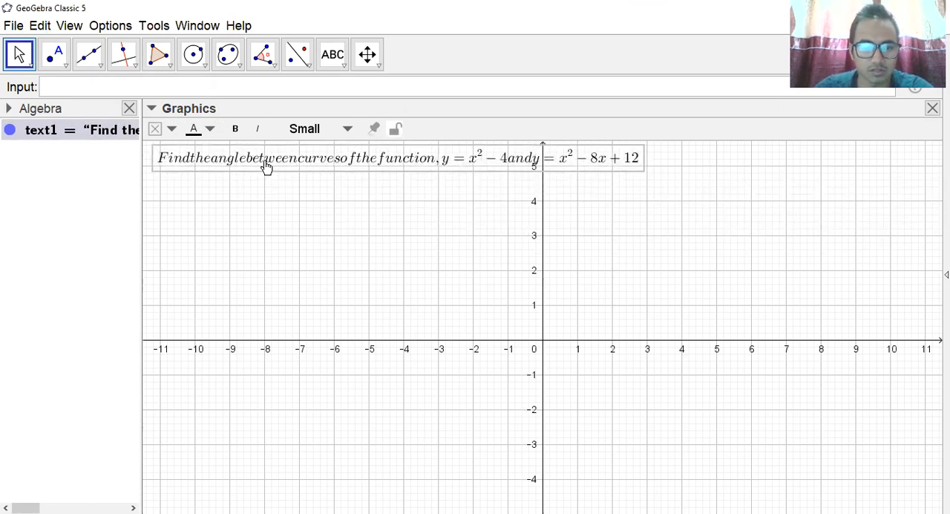
double_click(332, 159)
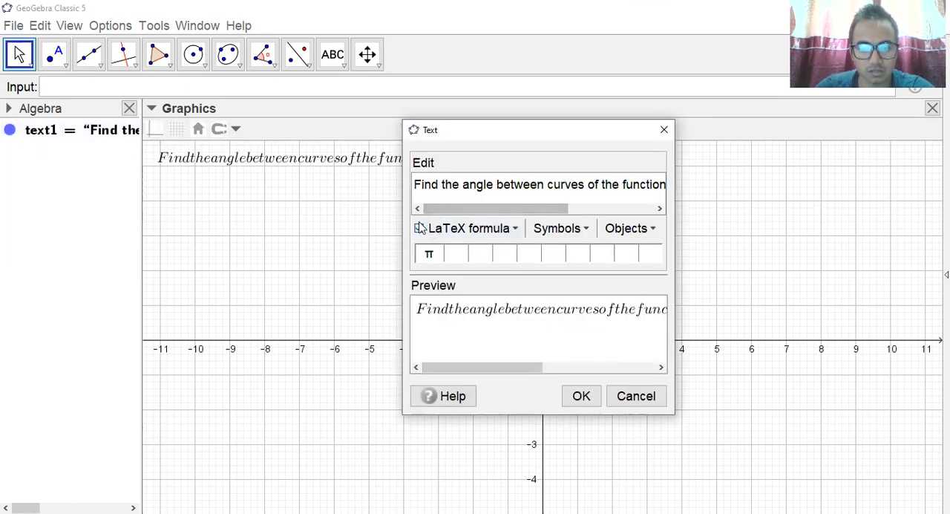
click(420, 228)
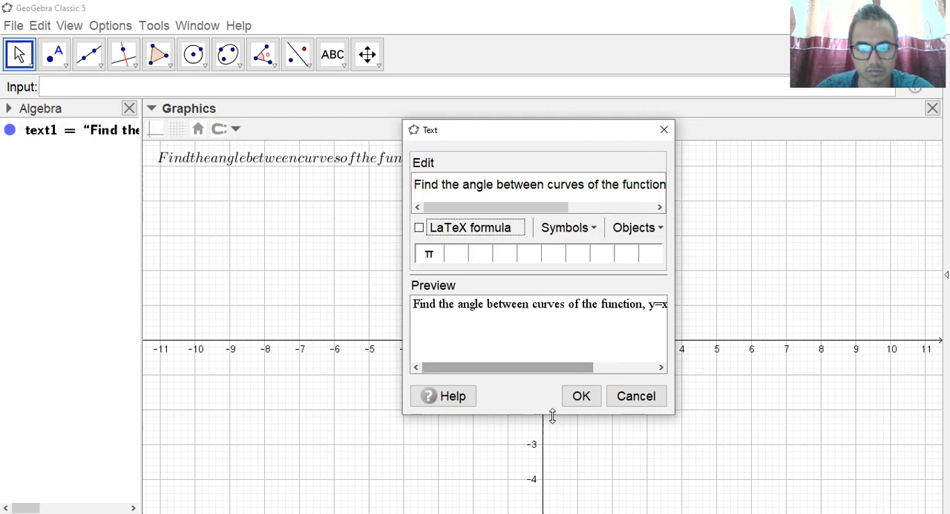
click(580, 395)
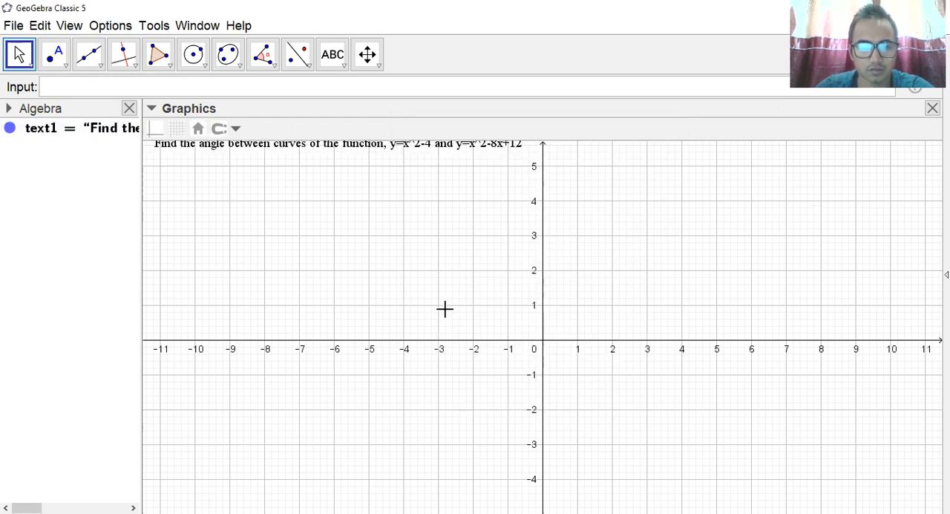
Switch the question text from LaTeX formula rendering to plain formatting.
scroll(400, 294, down, 1)
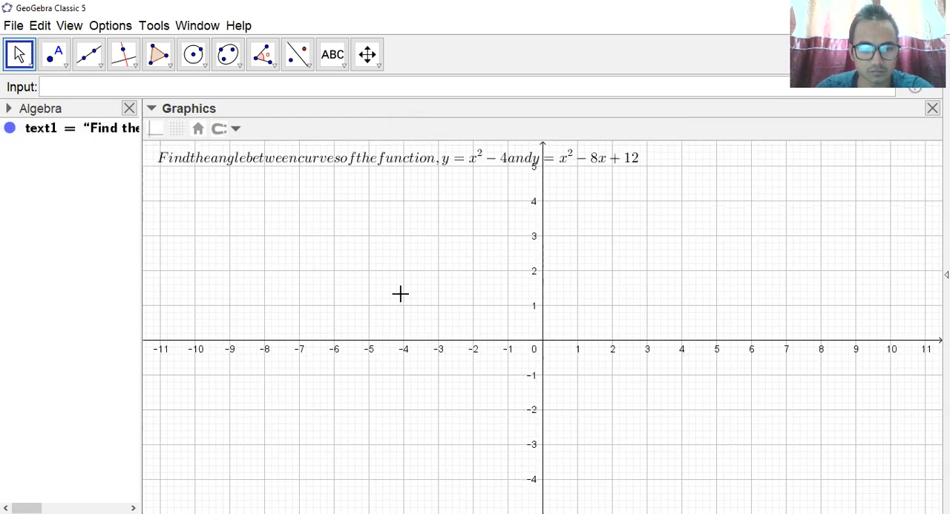
scroll(400, 294, down, 1)
scroll(400, 295, up, 1)
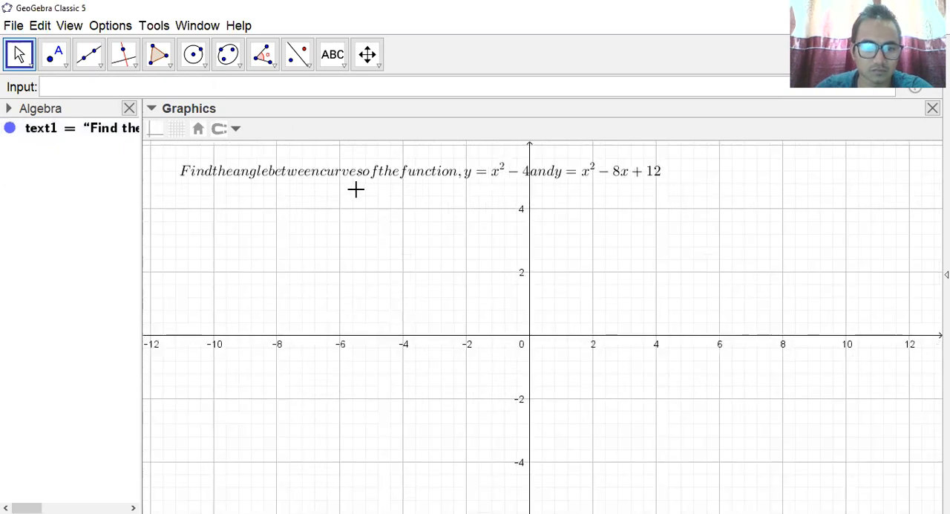
double_click(340, 171)
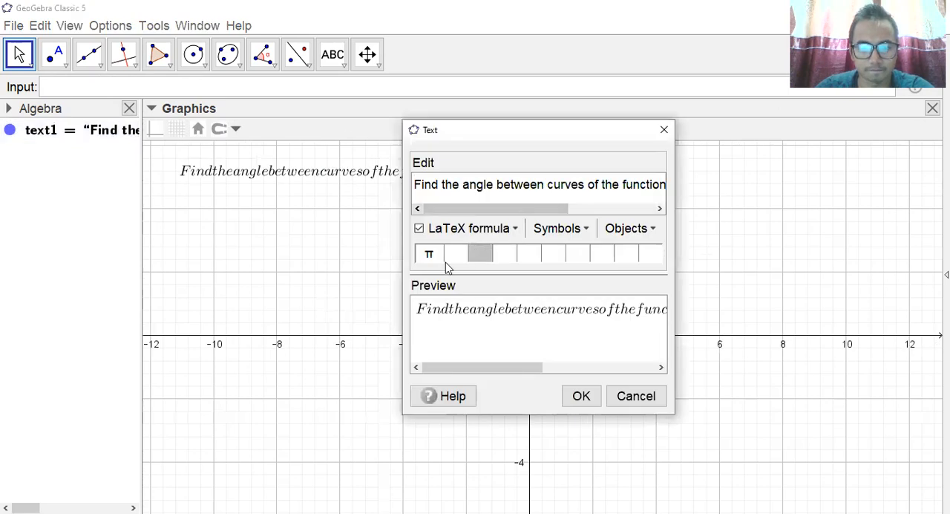
click(419, 228)
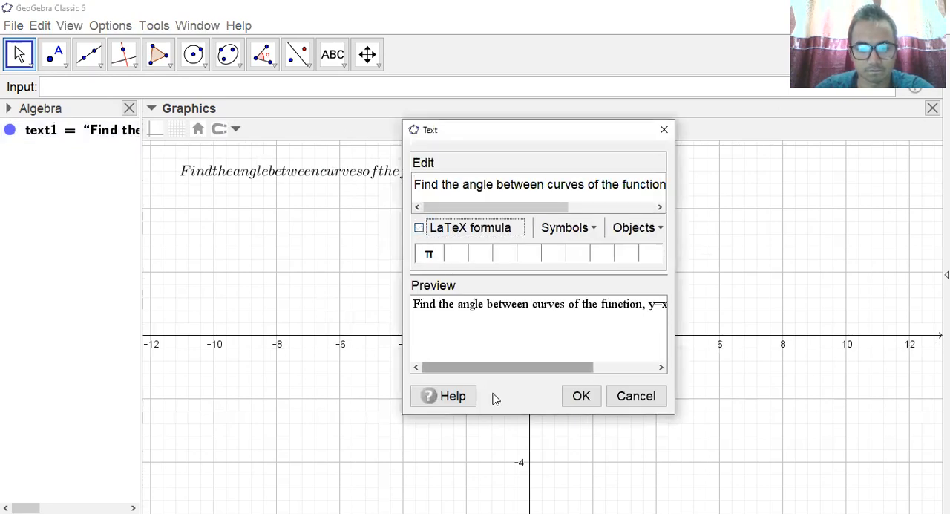
click(581, 396)
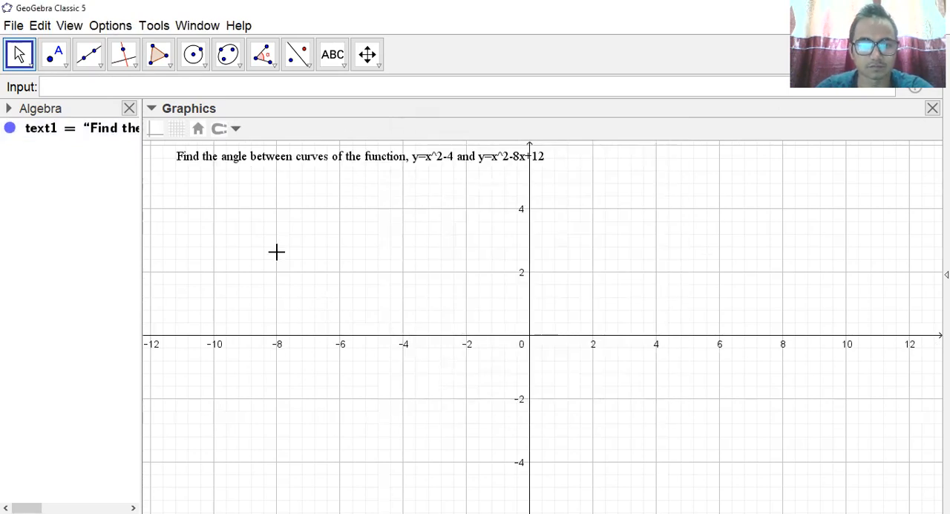
Restore LaTeX formula formatting for the question text and enclose y=x^2-4 in dollar signs.
click(276, 160)
double_click(276, 155)
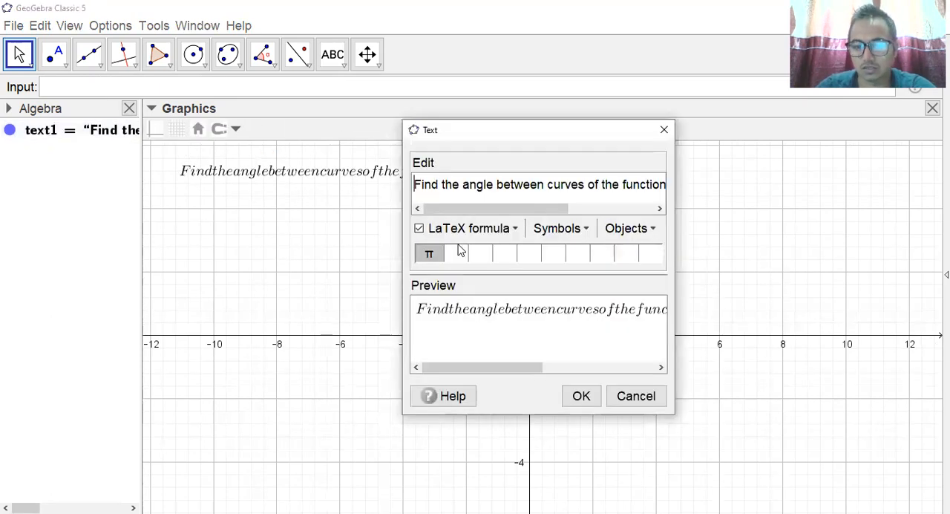
click(658, 210)
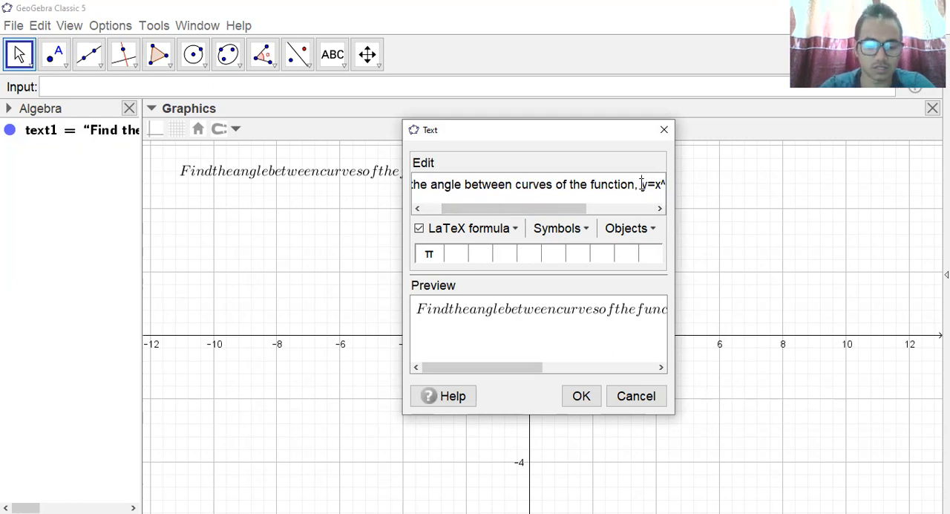
click(642, 184)
text($)
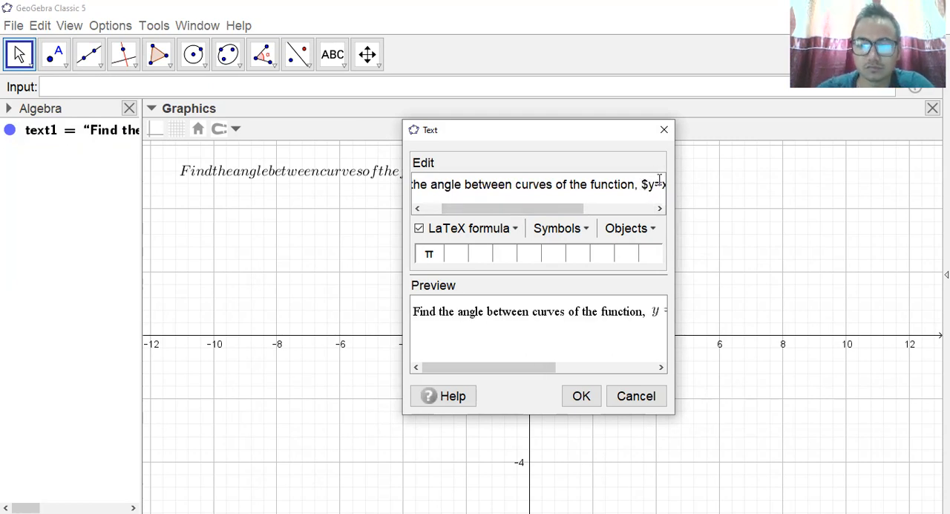
click(659, 209)
click(657, 209)
click(657, 209)
click(657, 209)
click(657, 209)
click(658, 209)
click(657, 210)
click(658, 209)
click(658, 209)
click(658, 209)
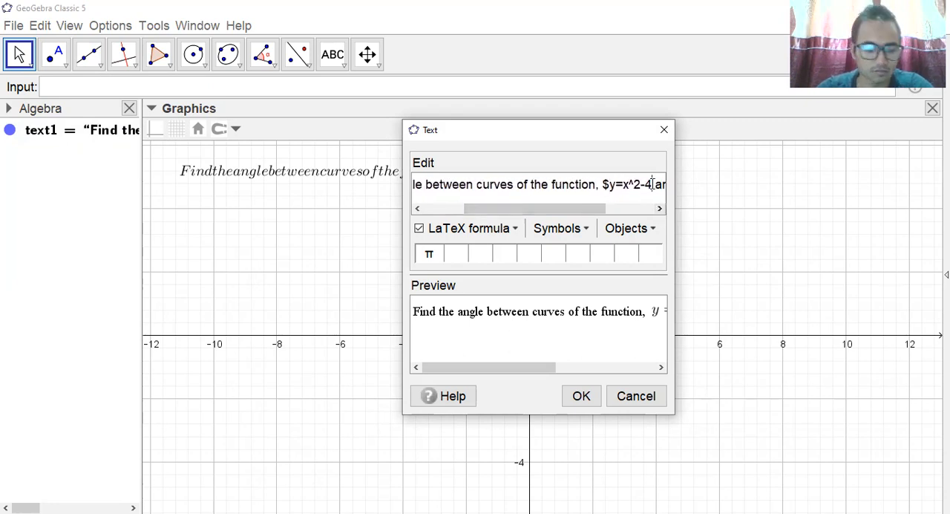
click(652, 184)
text($)
Enclose y=x^2-8x+12 in dollar signs in the question text.
click(658, 209)
click(659, 210)
click(659, 209)
click(658, 209)
click(658, 210)
click(658, 209)
click(658, 209)
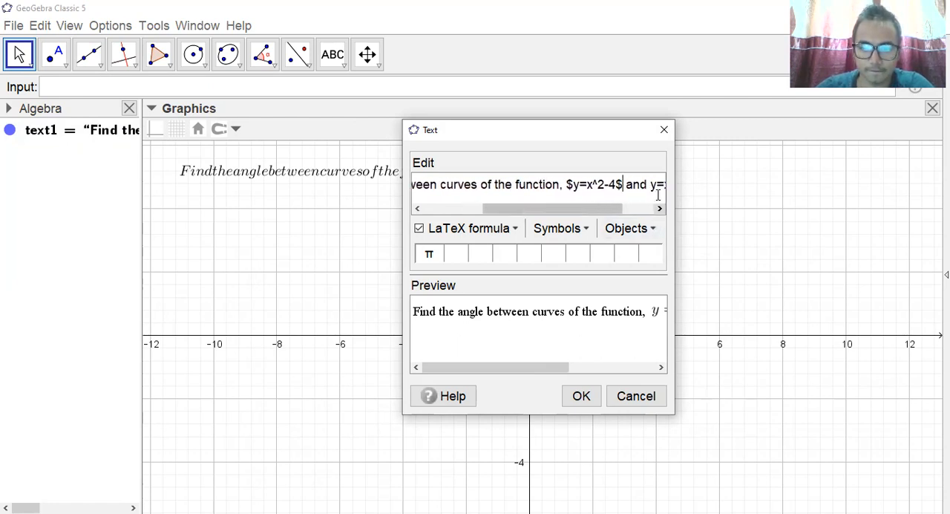
click(651, 185)
text($)
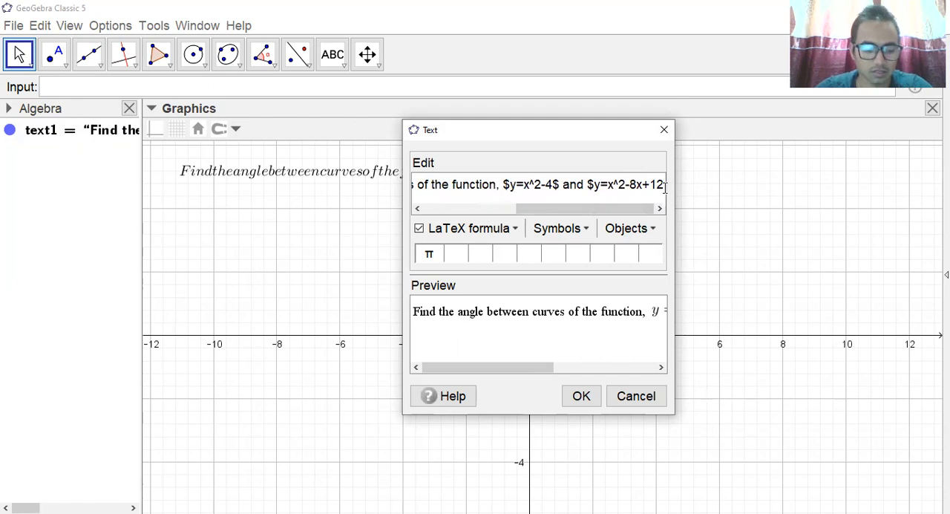
text($)
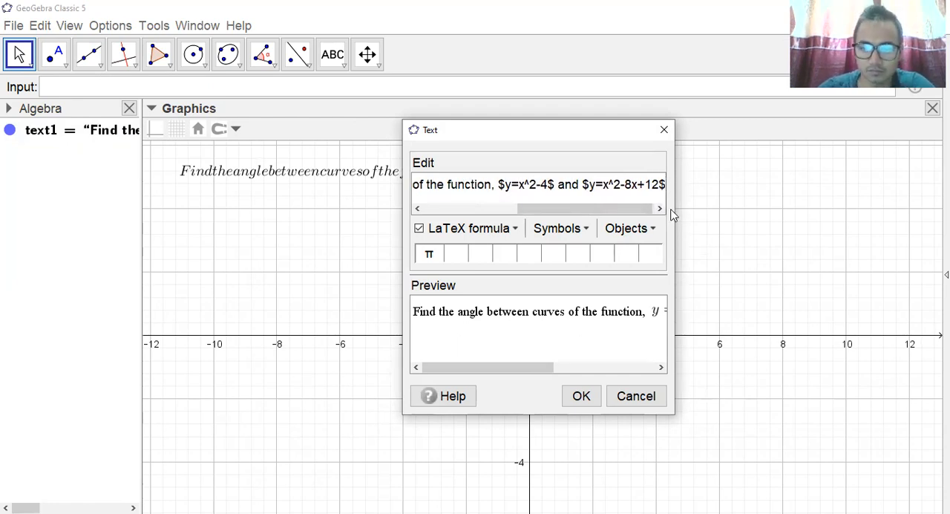
Add a period after 12 inside the second formula and move the updated question text closer to the graphics view's upper-left corner.
click(659, 187)
text(.)
click(583, 397)
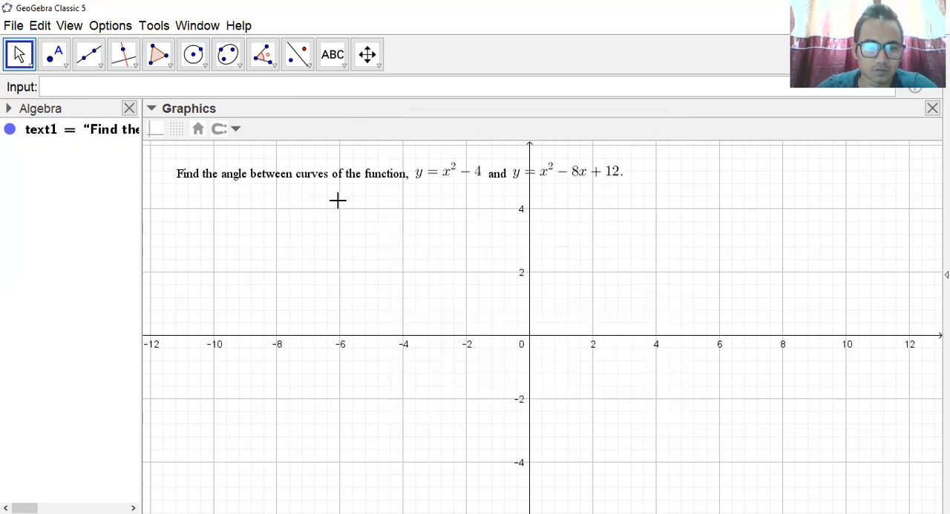
click(363, 178)
drag(363, 178, 344, 165)
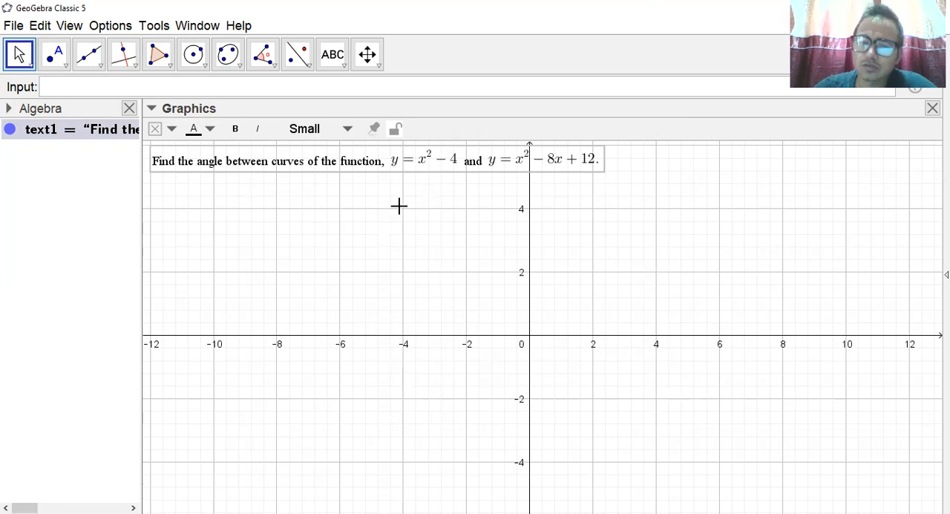
Add a new line reading "Solution:" below the question in the same text object.
double_click(375, 168)
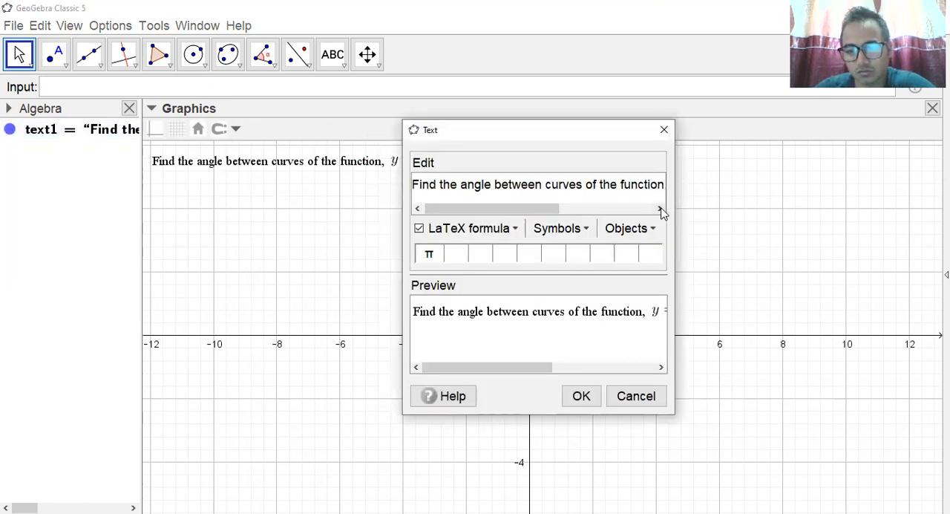
drag(528, 210, 645, 238)
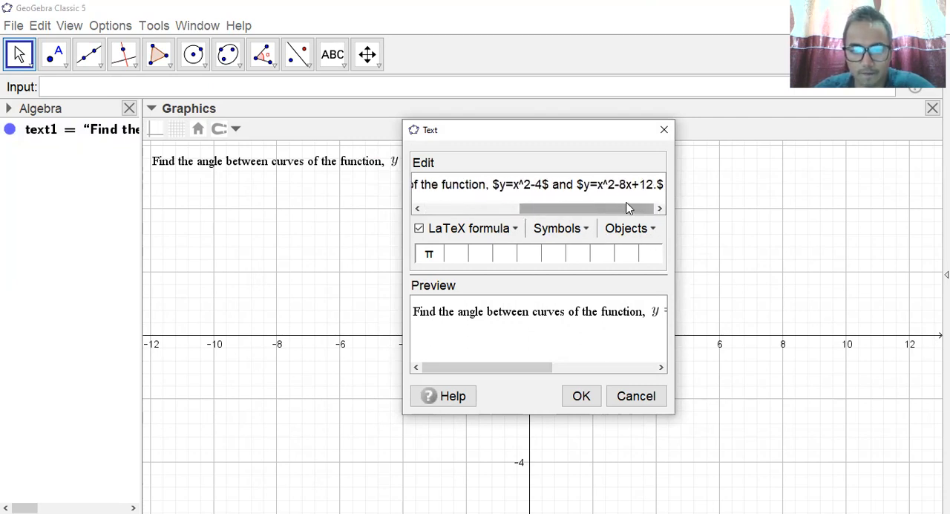
key(Return)
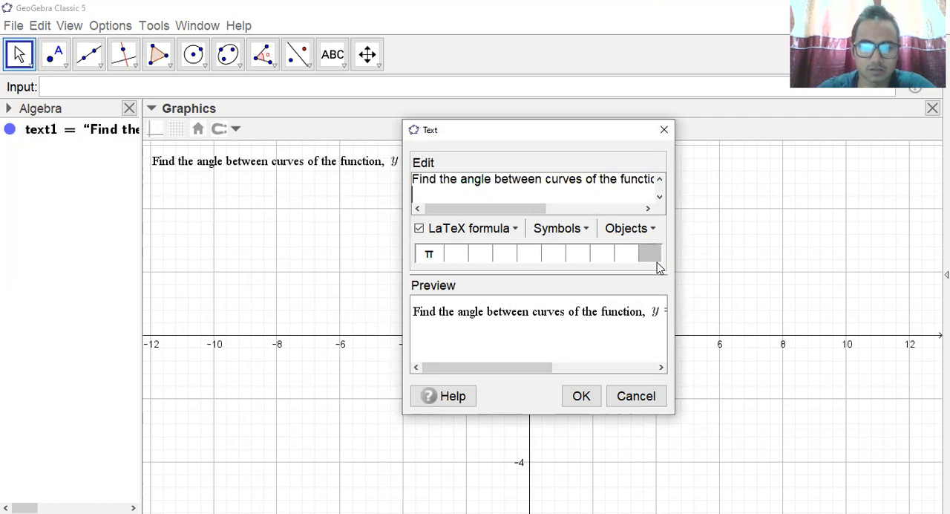
text(Solu)
key(BackSpace)
key(BackSpace)
key(BackSpace)
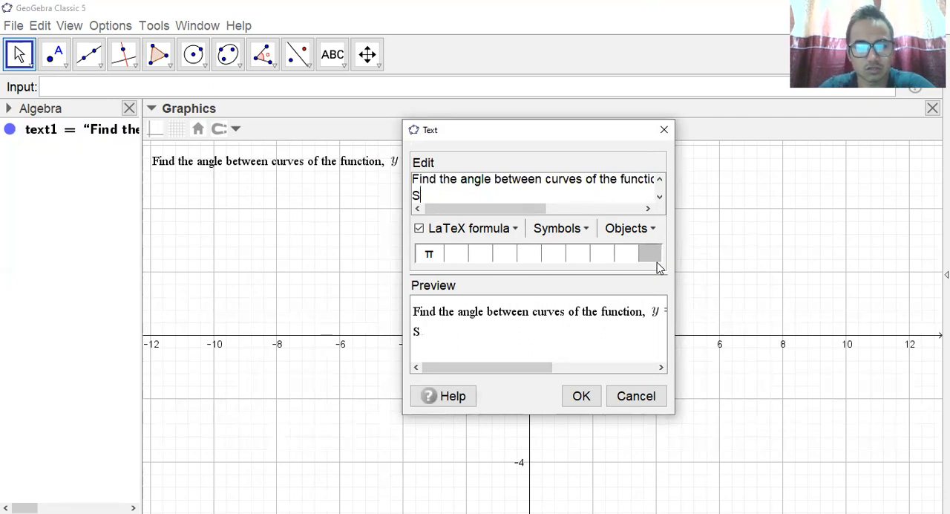
text(oluti)
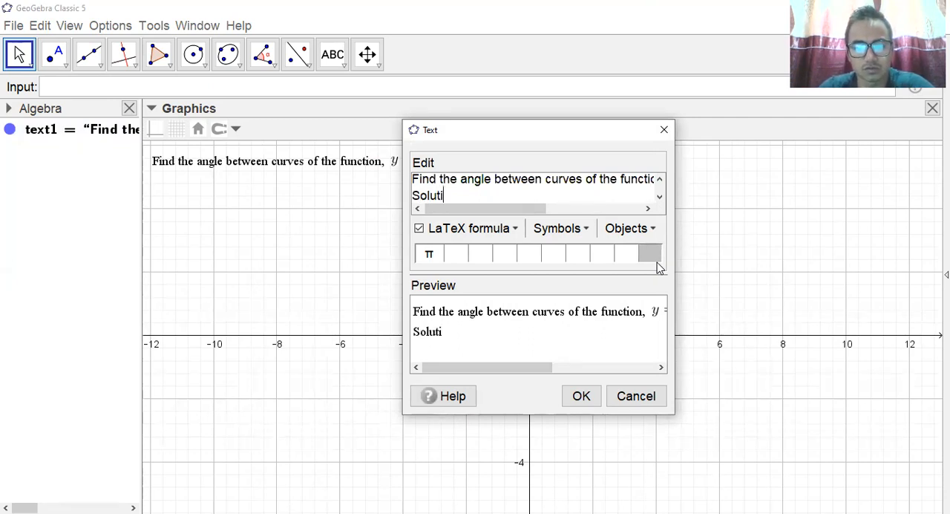
text(on:)
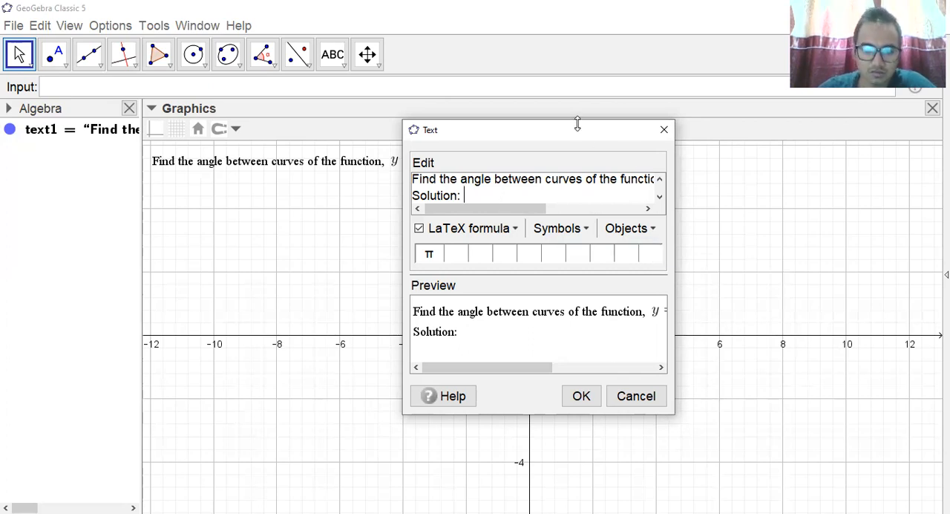
Write the equation "$x^2-4=x^2-8x+12" after "Solution:", leaving the formula open without a closing dollar sign.
drag(577, 124, 578, 112)
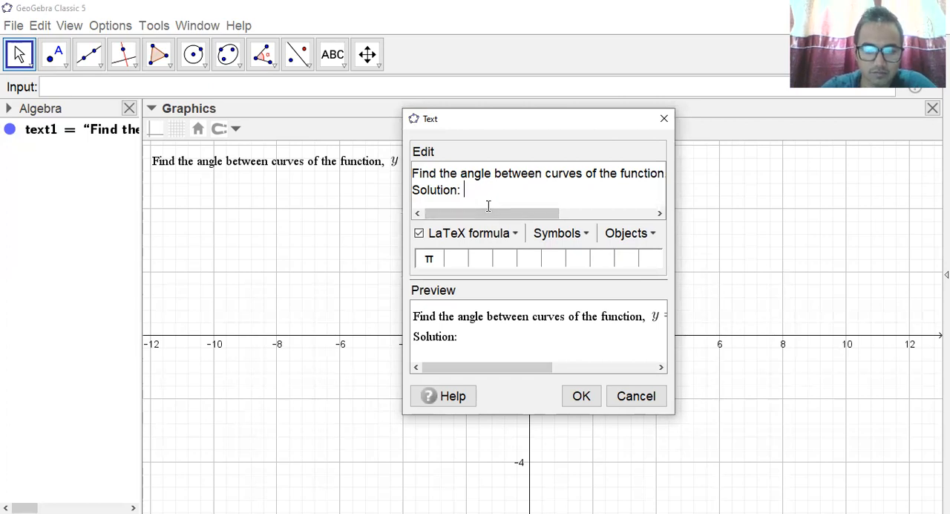
text($x)
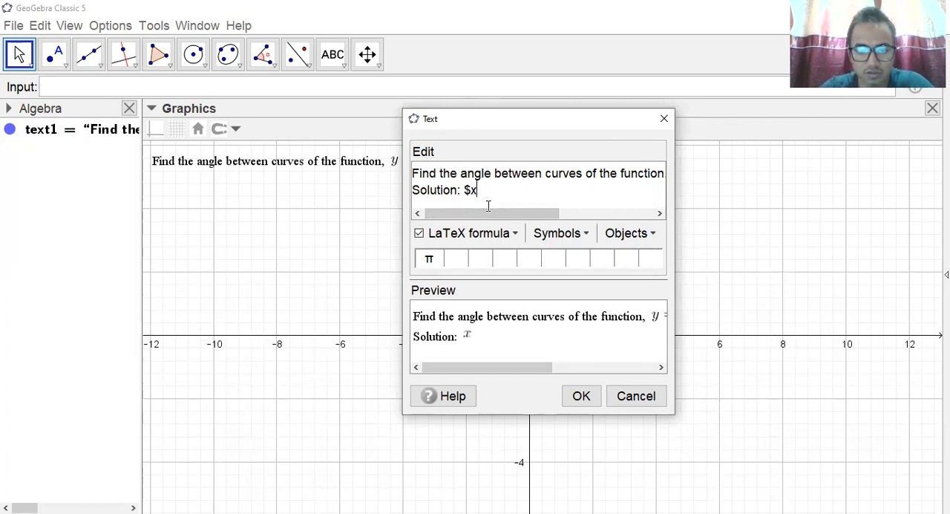
text(^2)
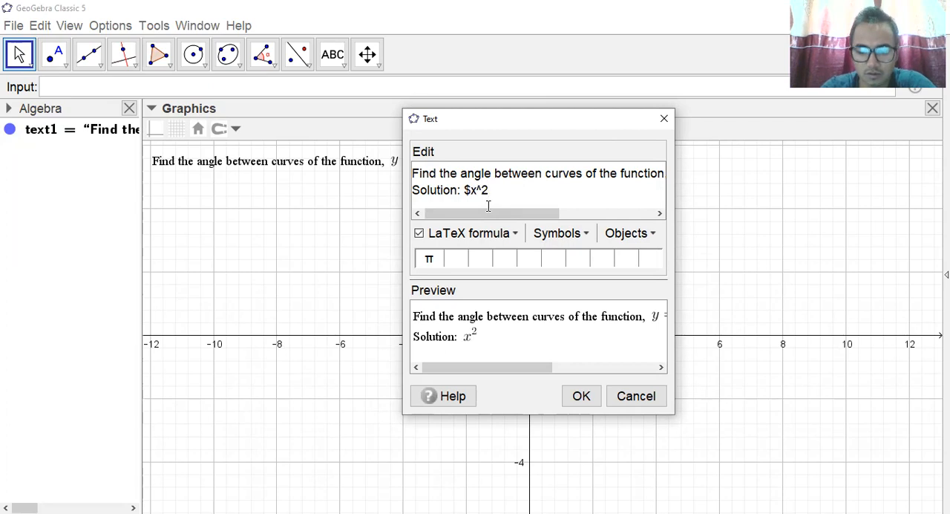
text(-4)
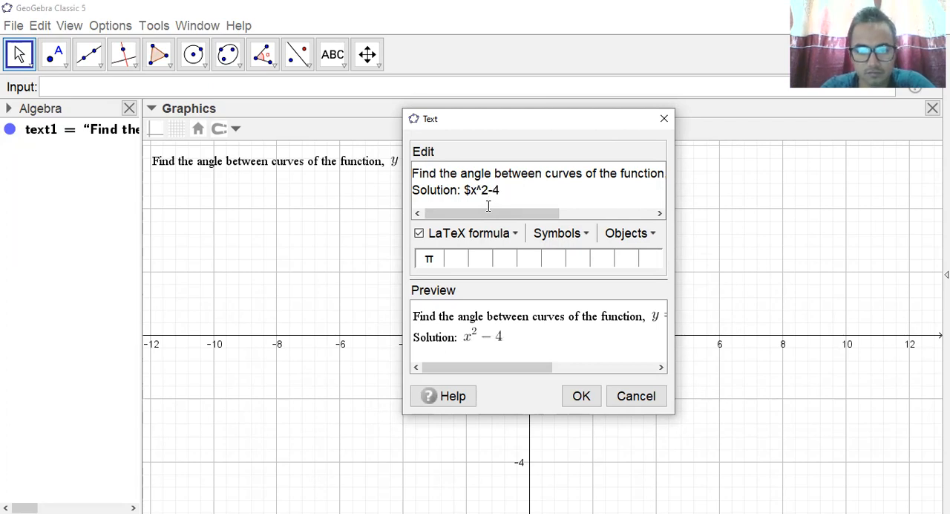
text(=)
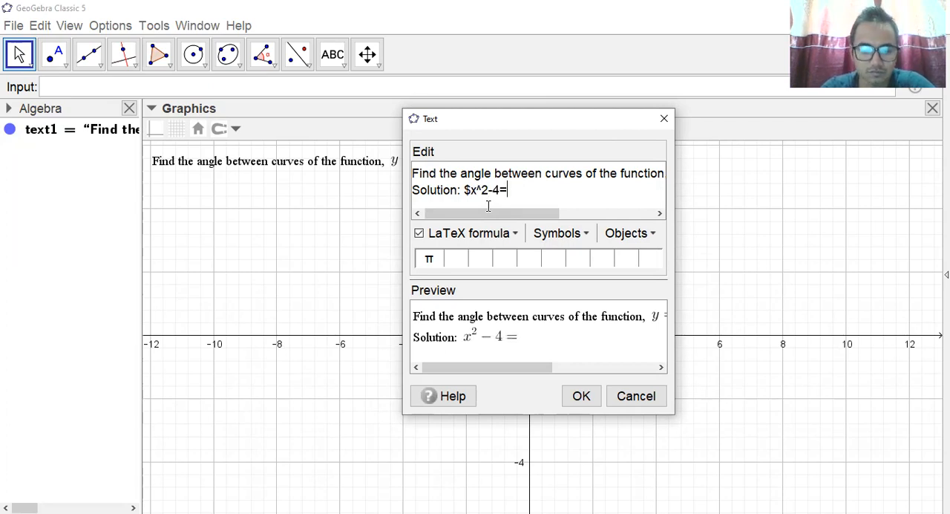
text(x^)
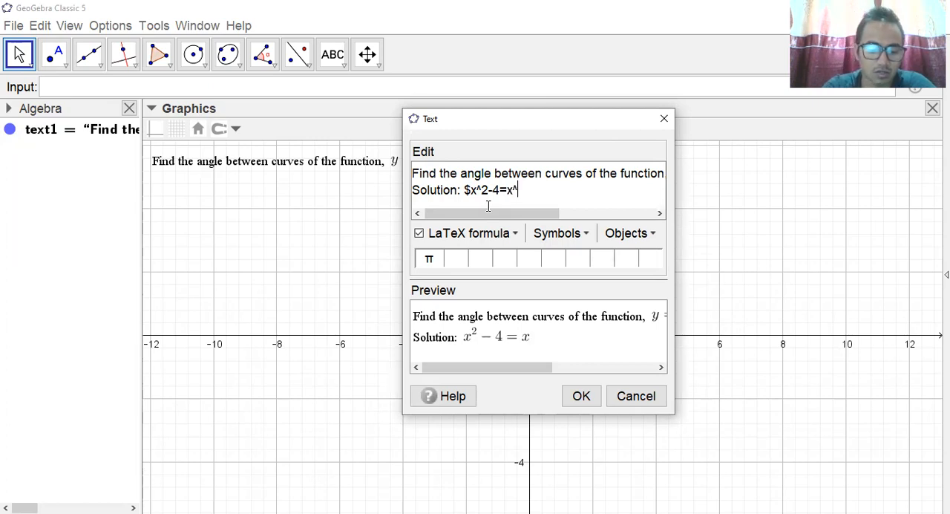
text(2-)
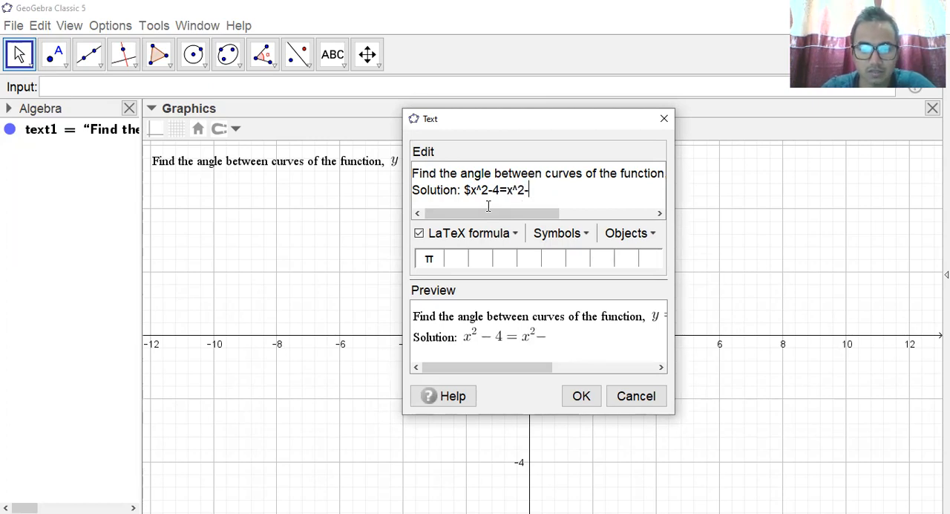
text(8x+13)
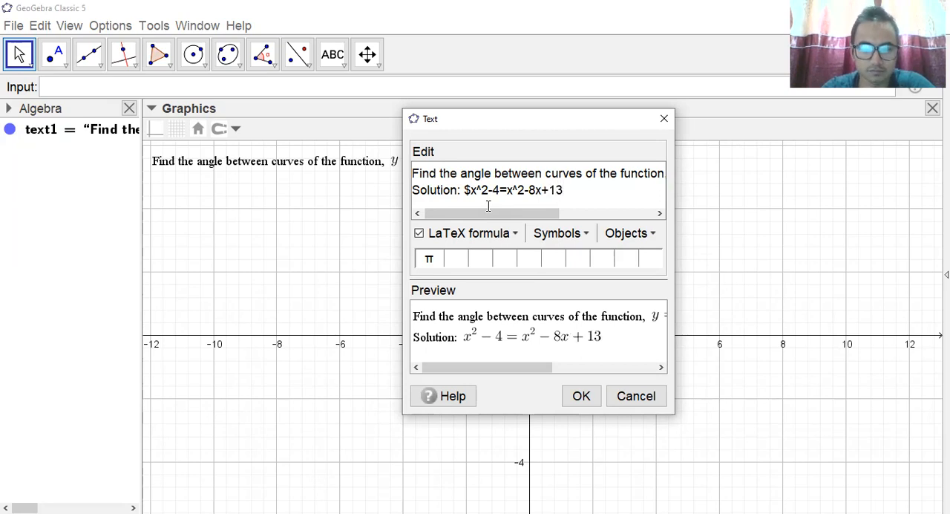
key(BackSpace)
text(2)
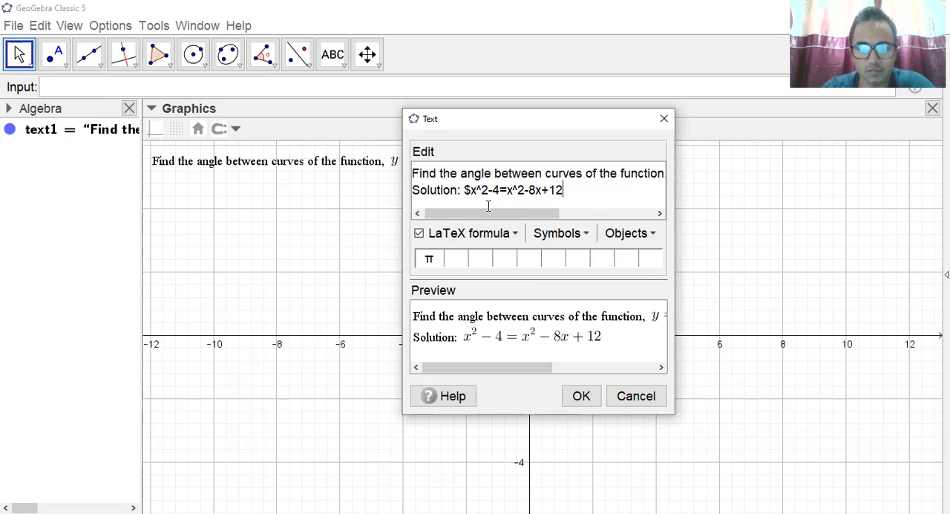
text($)
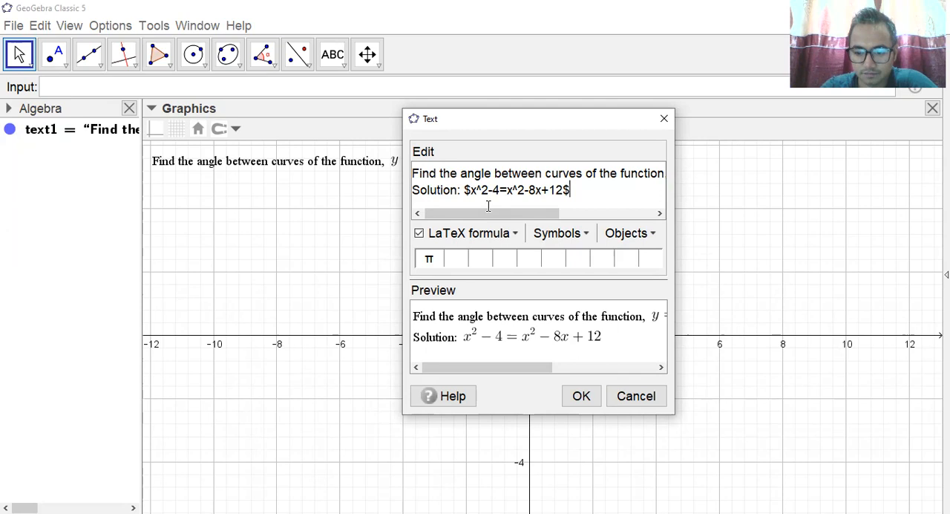
key(BackSpace)
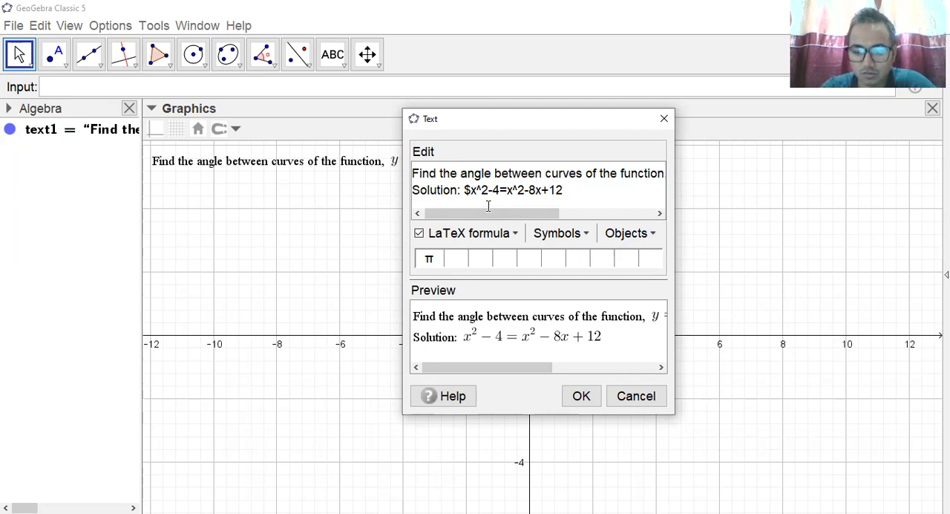
Continue the solution formula with a LaTeX arrow and the simplified equation, " \to 8x=16".
text(\to)
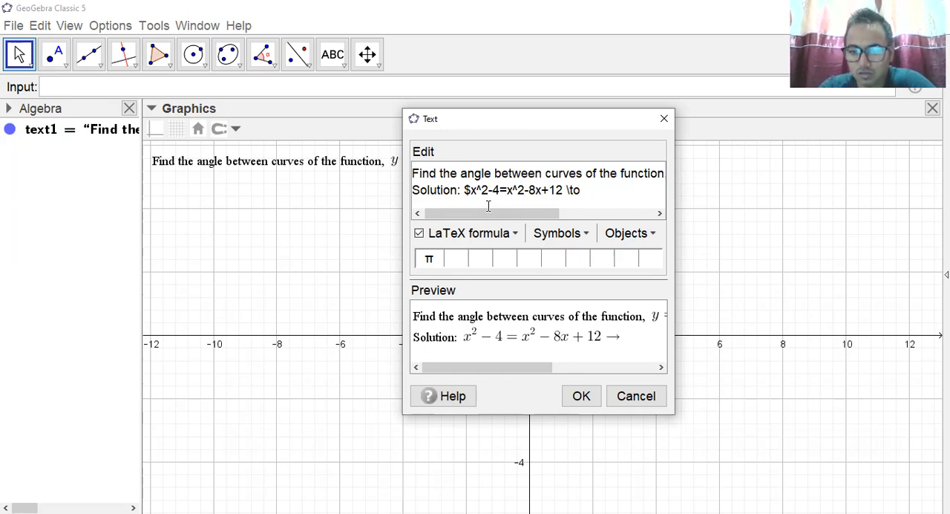
text(x)
key(BackSpace)
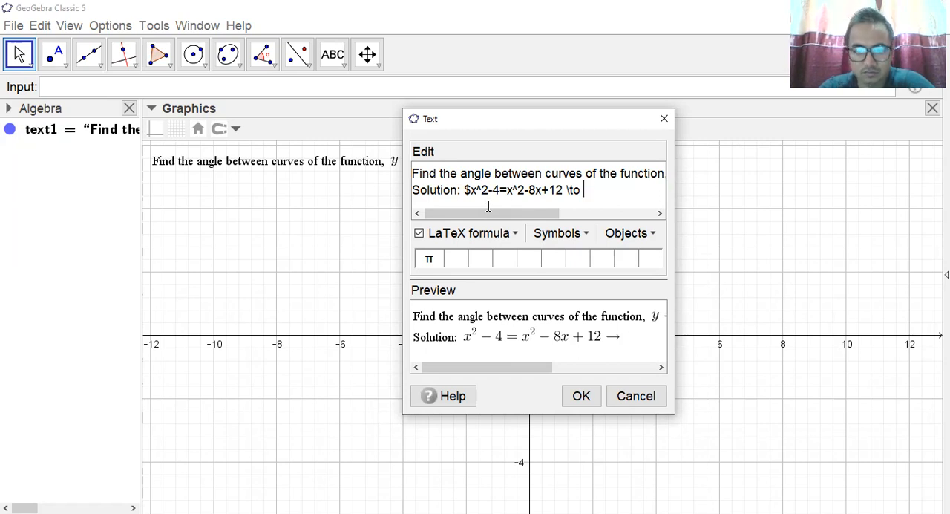
text(8x=)
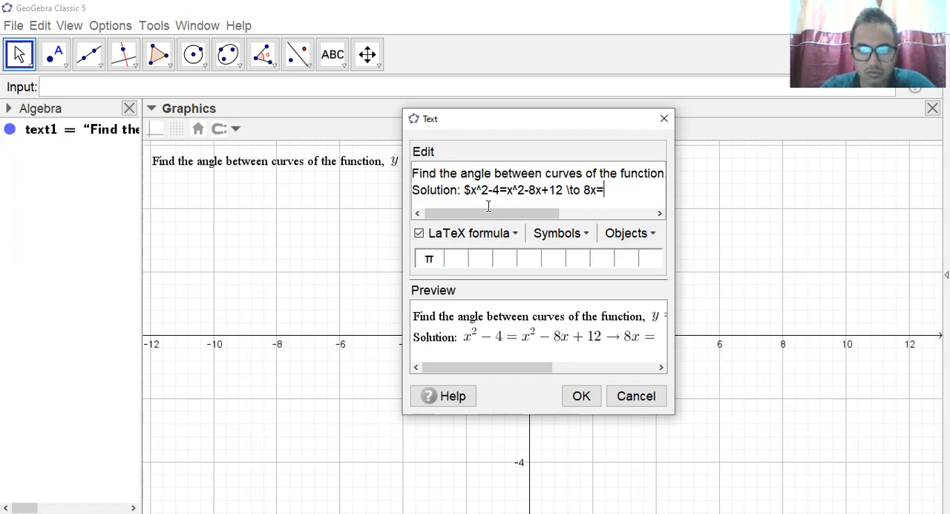
text(16)
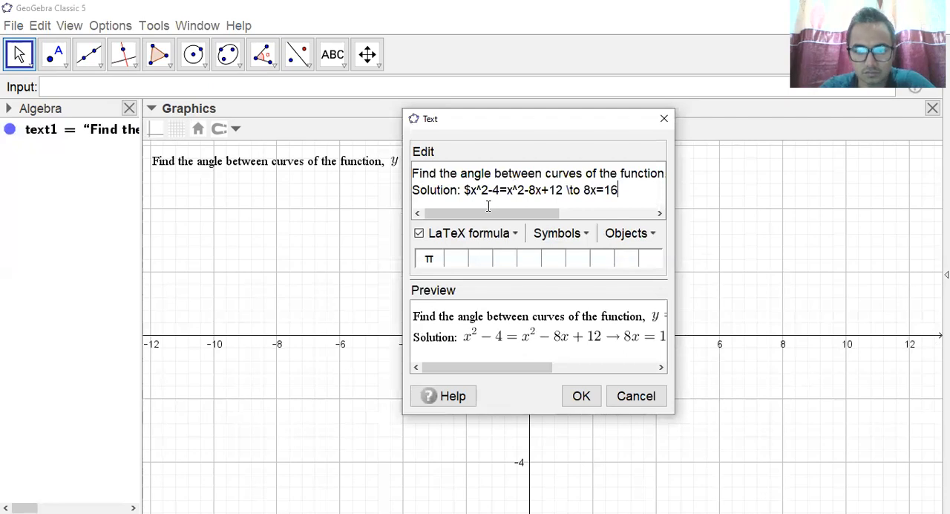
text($)
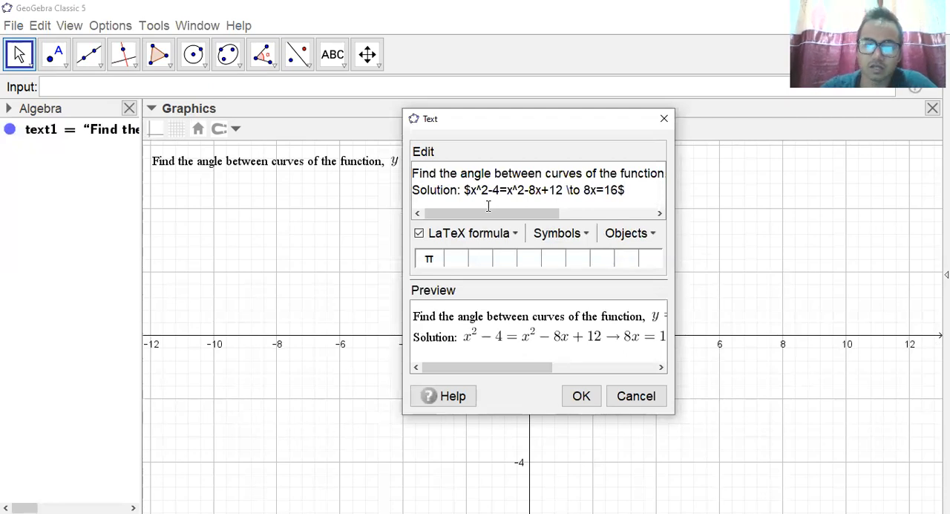
Close the solution formula with a dollar sign, extend it with " \to x=2" before that sign, and apply the text.
click(587, 397)
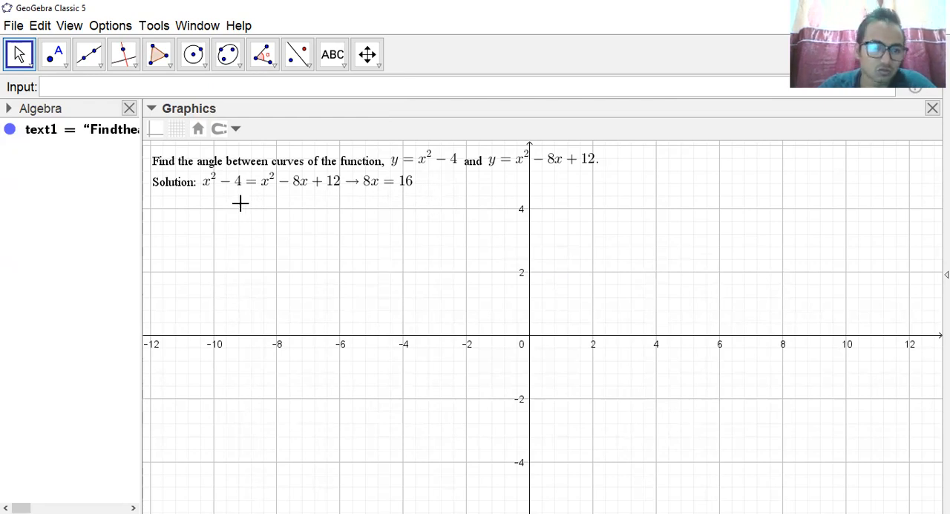
double_click(316, 185)
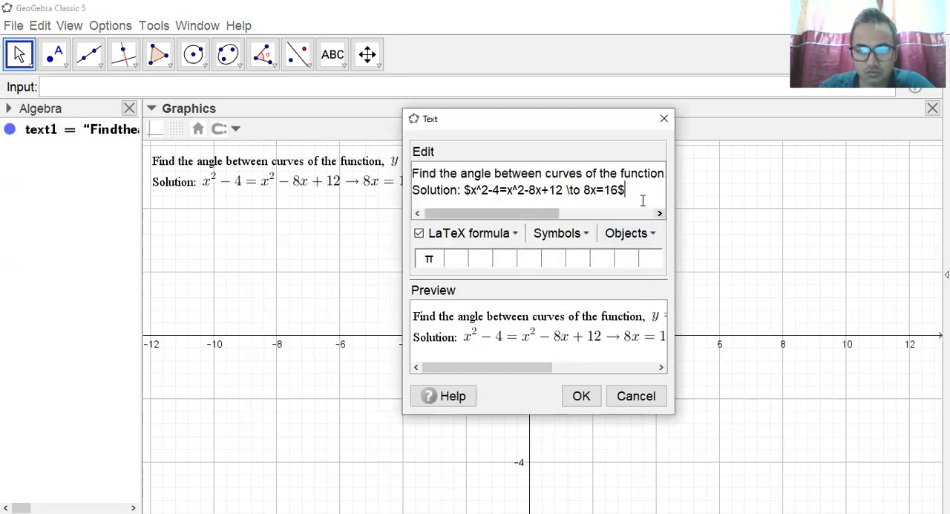
text(o x)
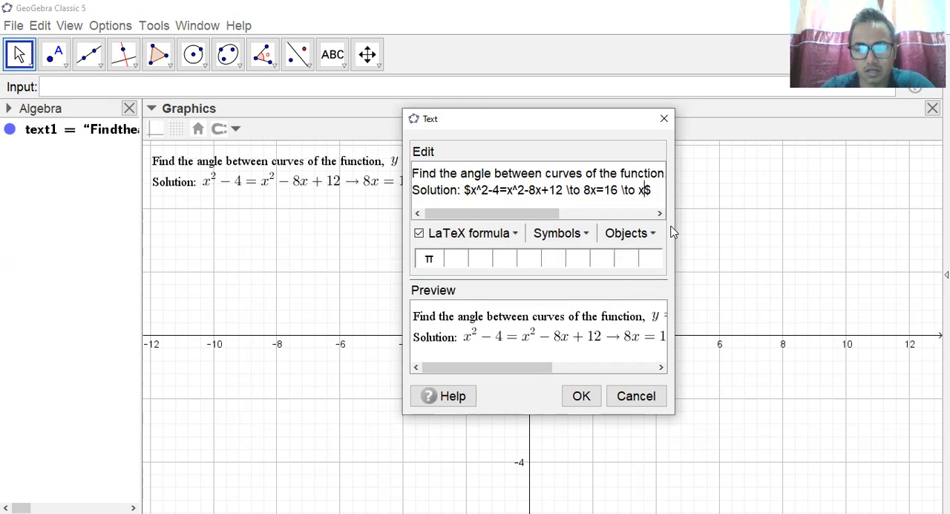
text(=2)
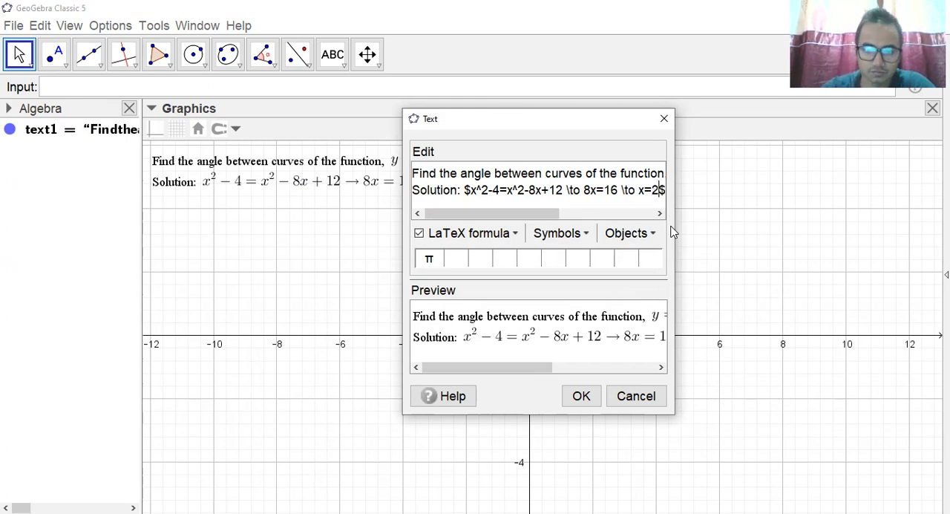
click(587, 396)
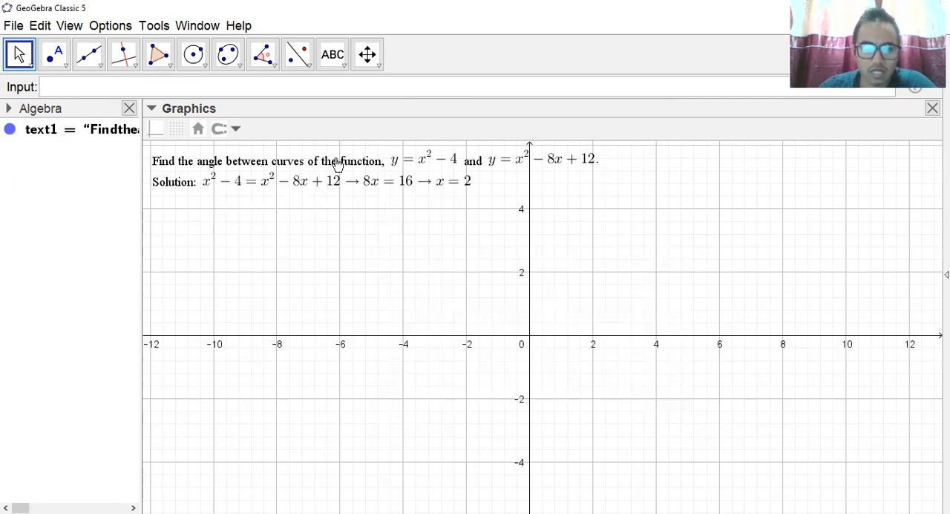
Start a new line below the solution equation with the LaTeX therefore symbol, "$\therefore".
double_click(314, 180)
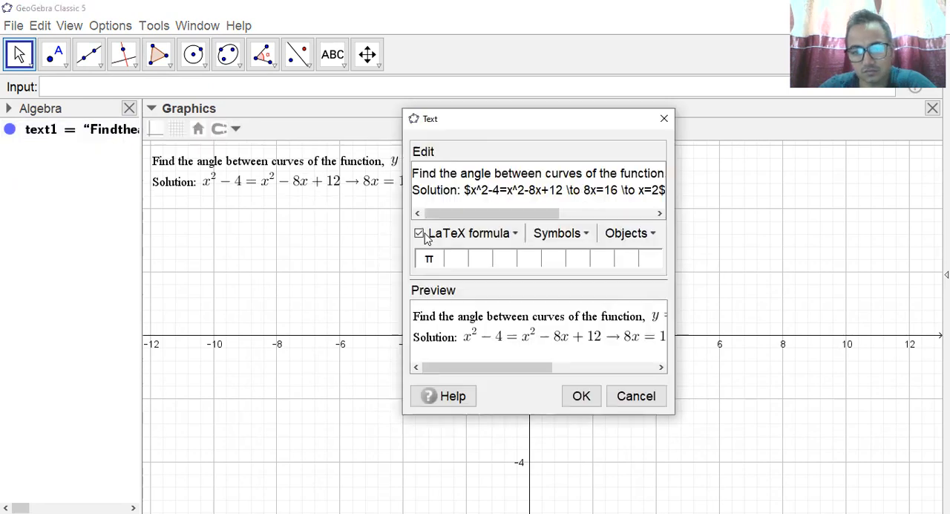
drag(547, 218, 600, 233)
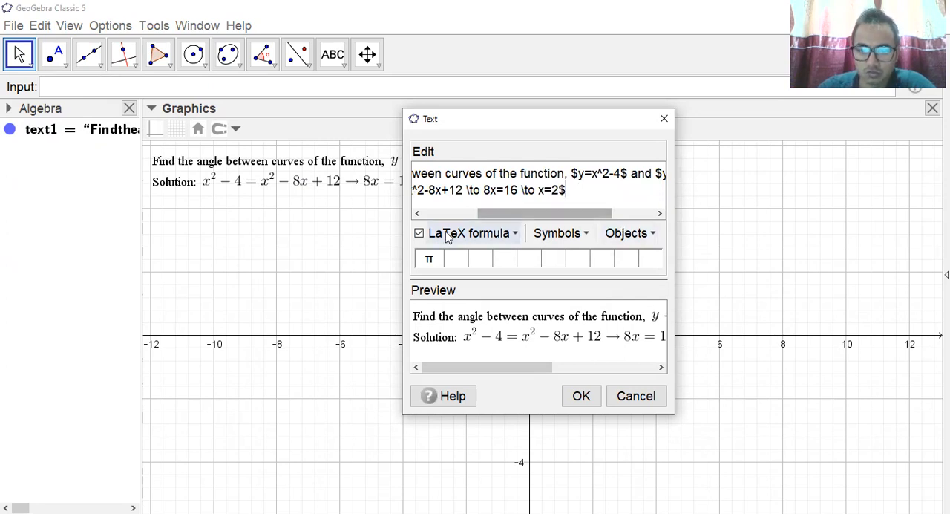
drag(496, 214, 487, 216)
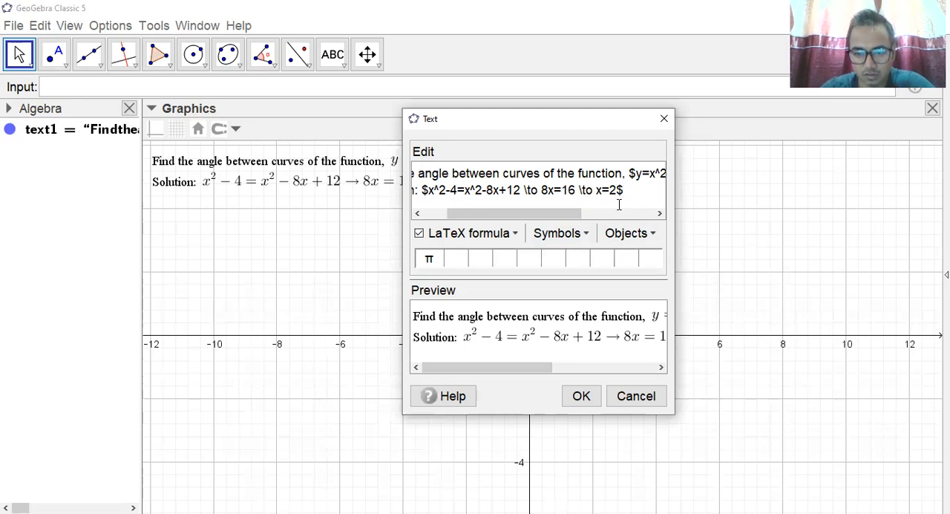
key(Return)
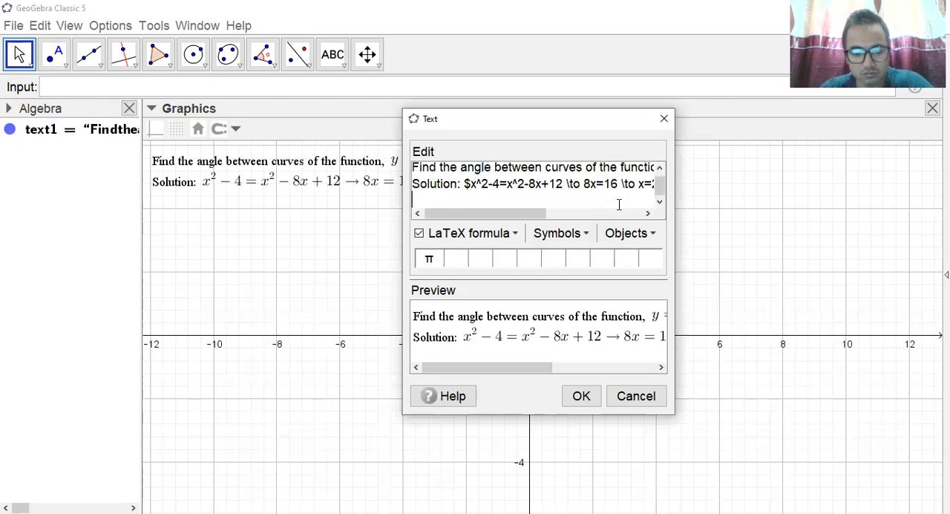
text($\t	herefore)
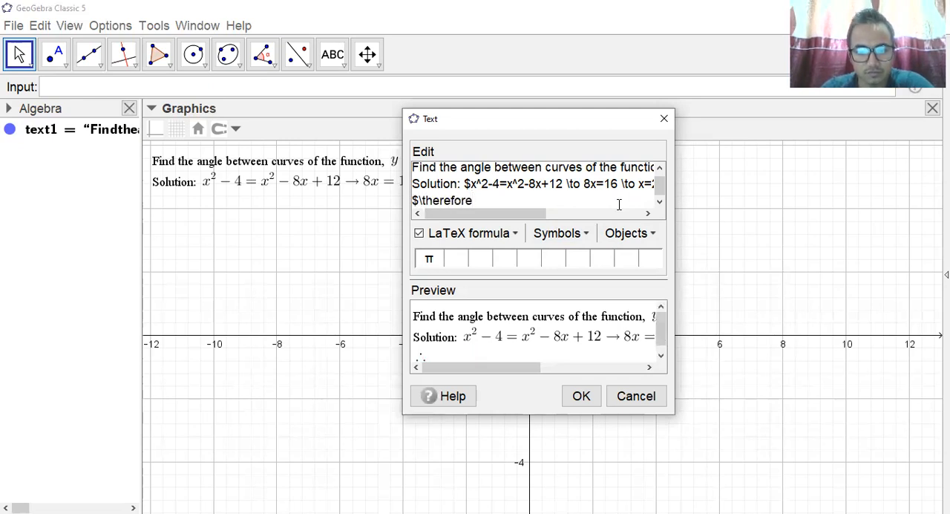
text($)
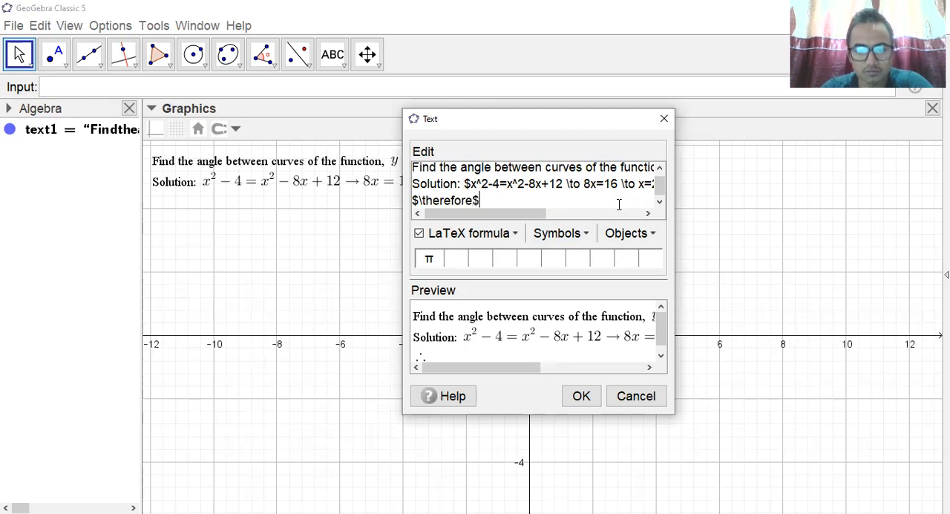
text( POI: ()
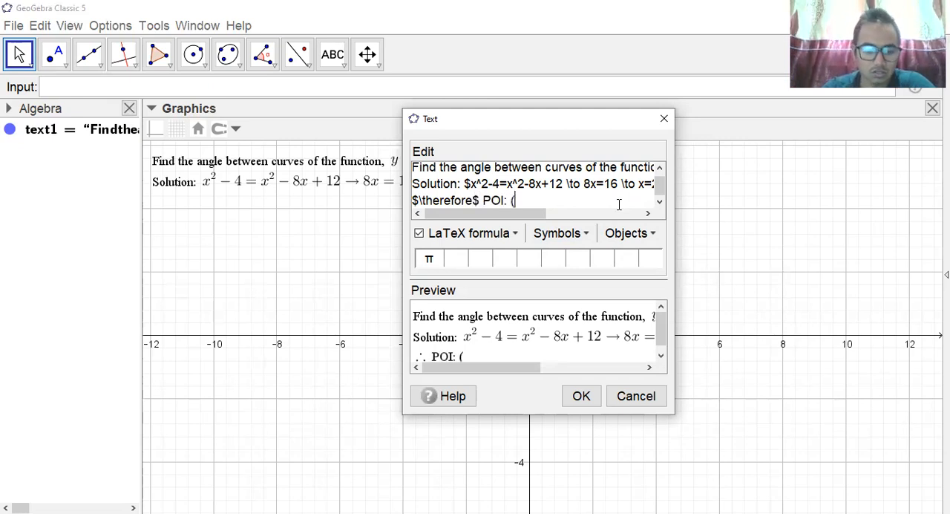
text(2,)
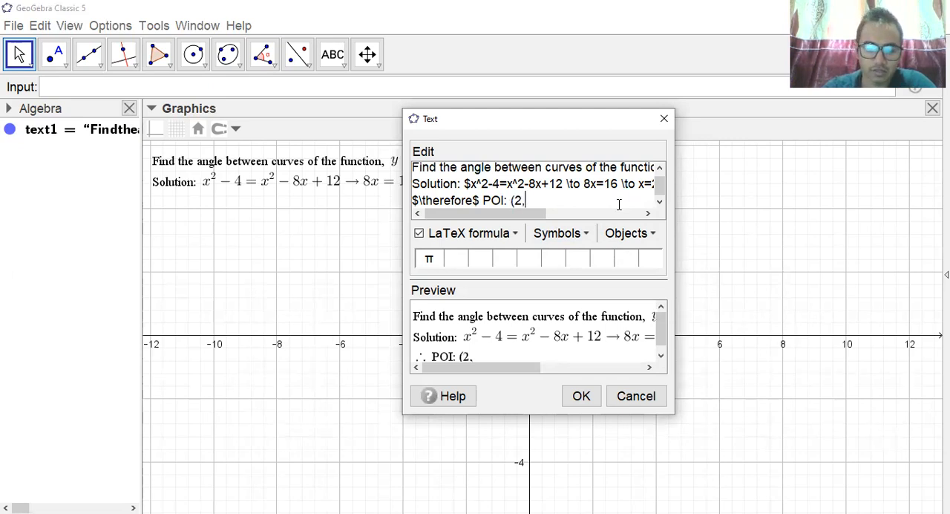
text(0))
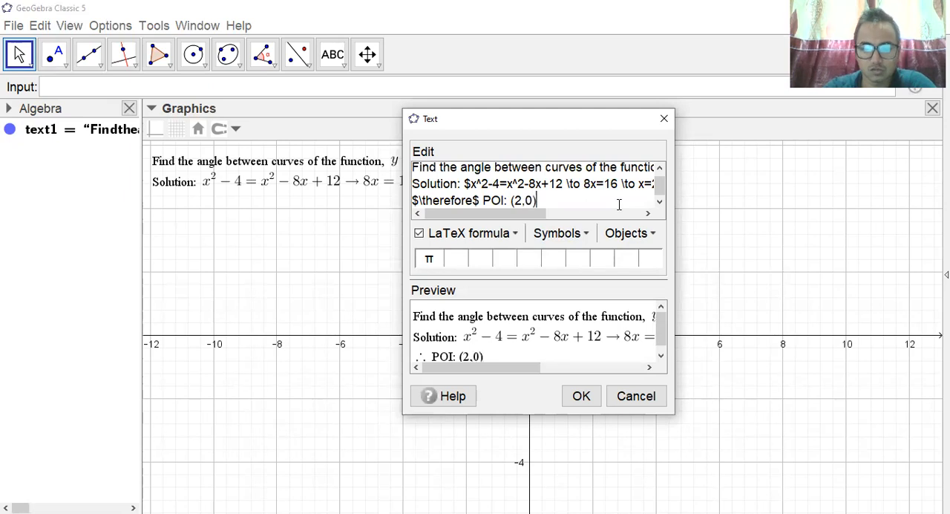
text(.)
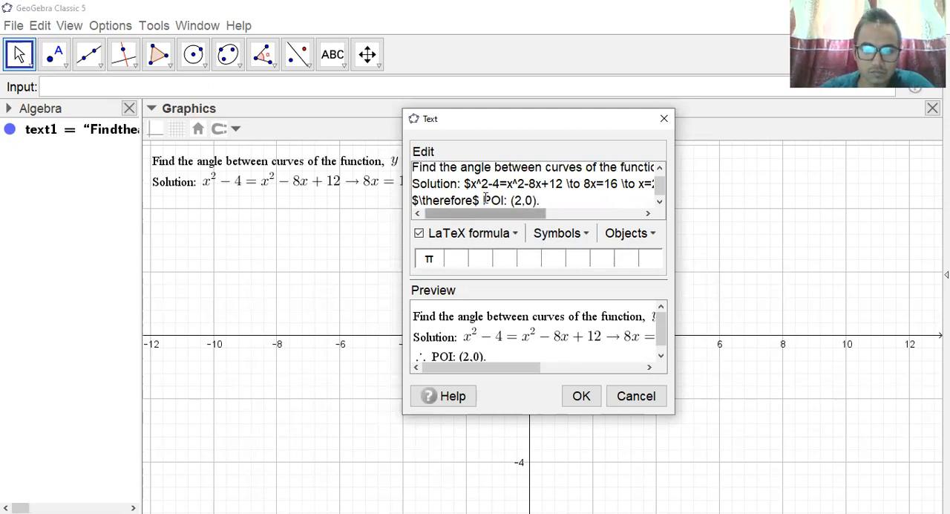
Close the therefore formula with a dollar sign, write " POI: (2,0)." after it and apply the text.
click(576, 396)
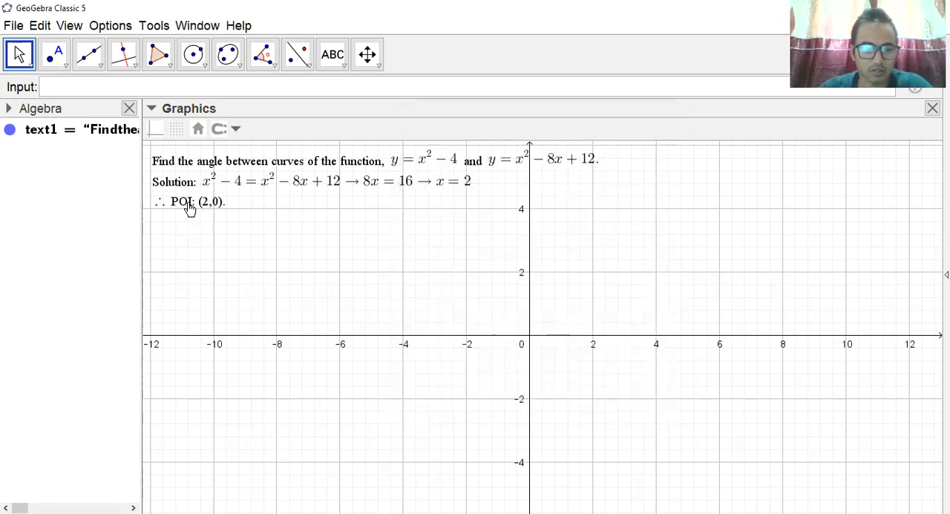
Add a line below the POI line in the same text object and write the first curve's derivative as "$y^'=2x".
click(190, 209)
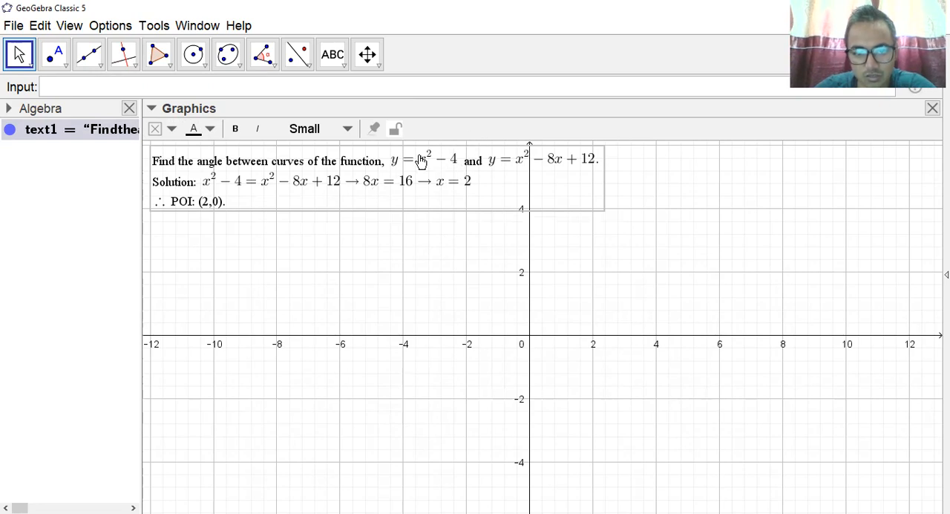
double_click(238, 202)
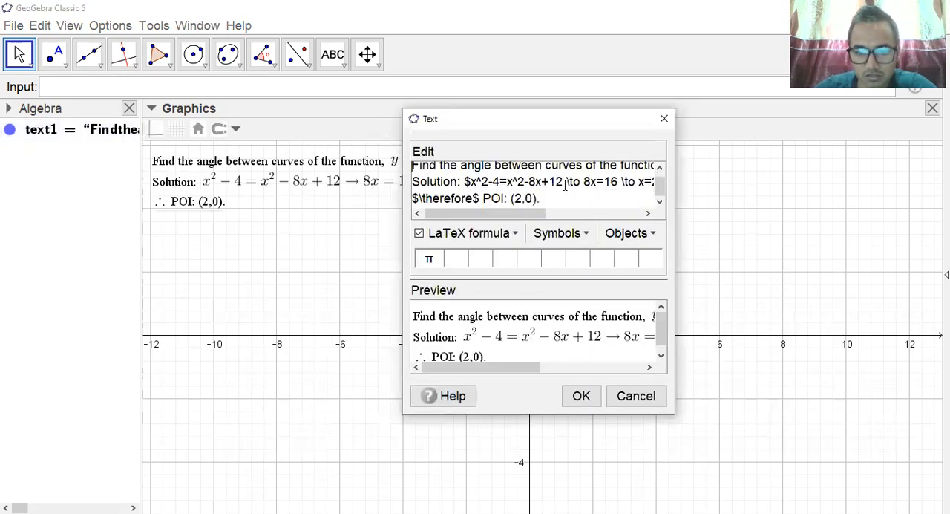
click(560, 200)
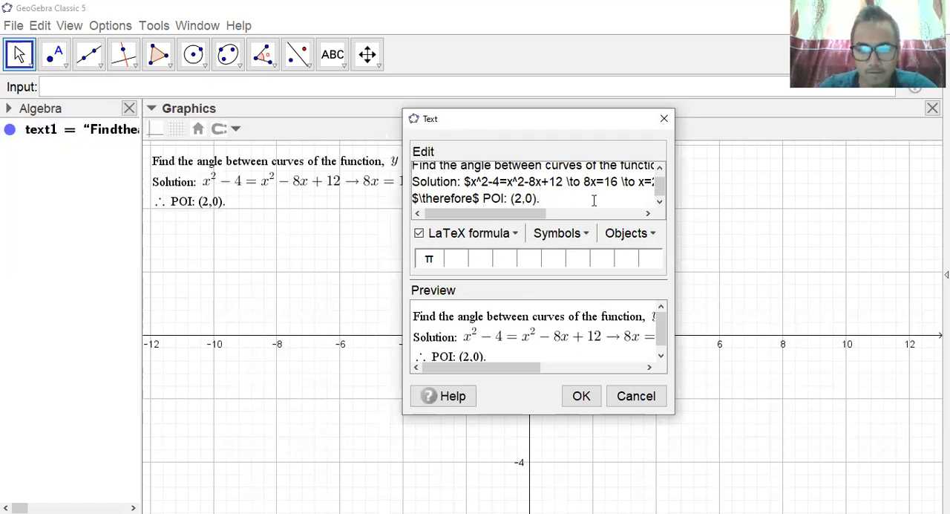
key(Return)
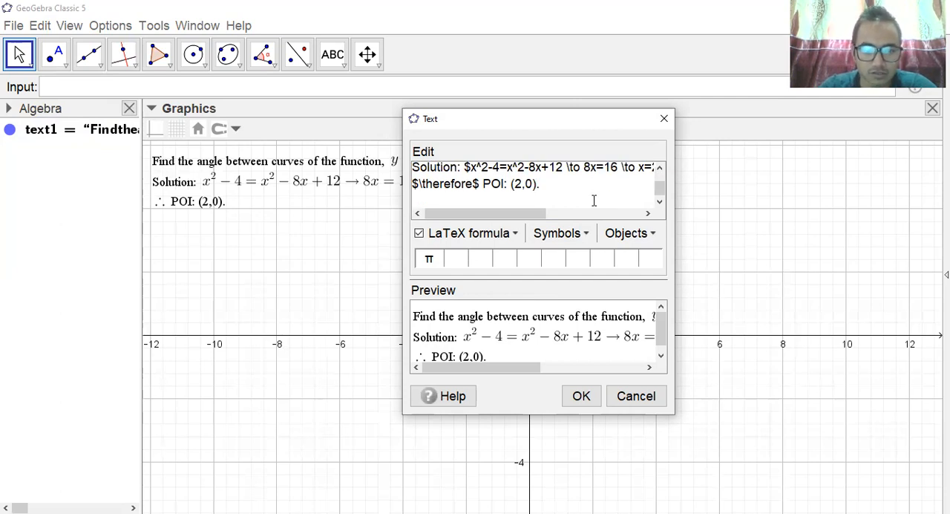
text(y)
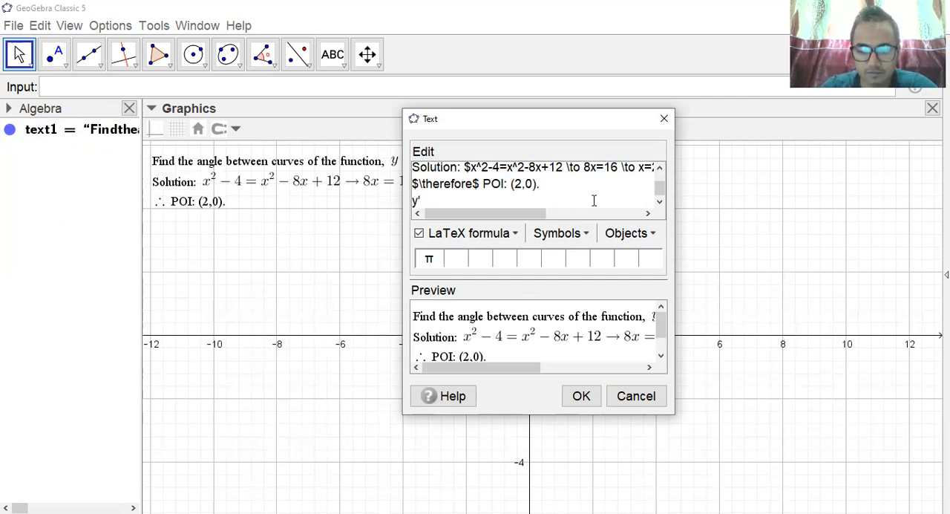
key(BackSpace)
text($y^)
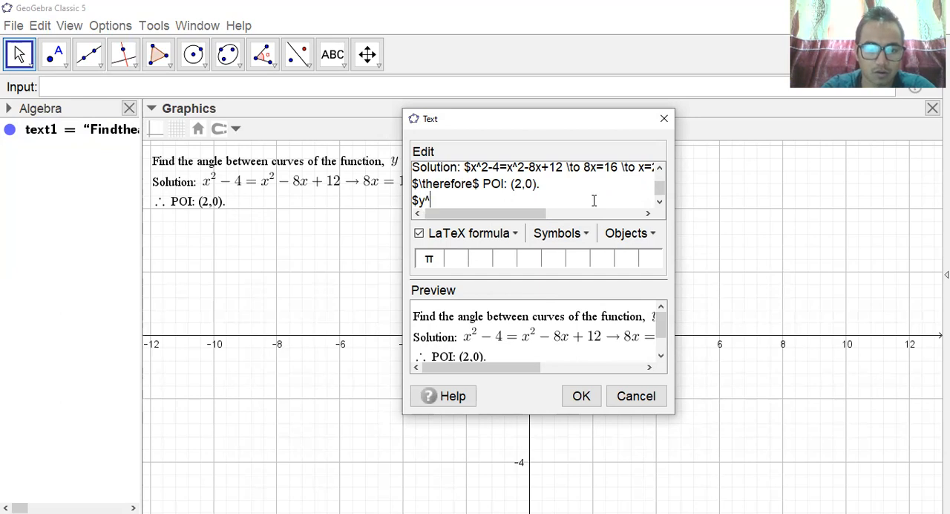
text('=)
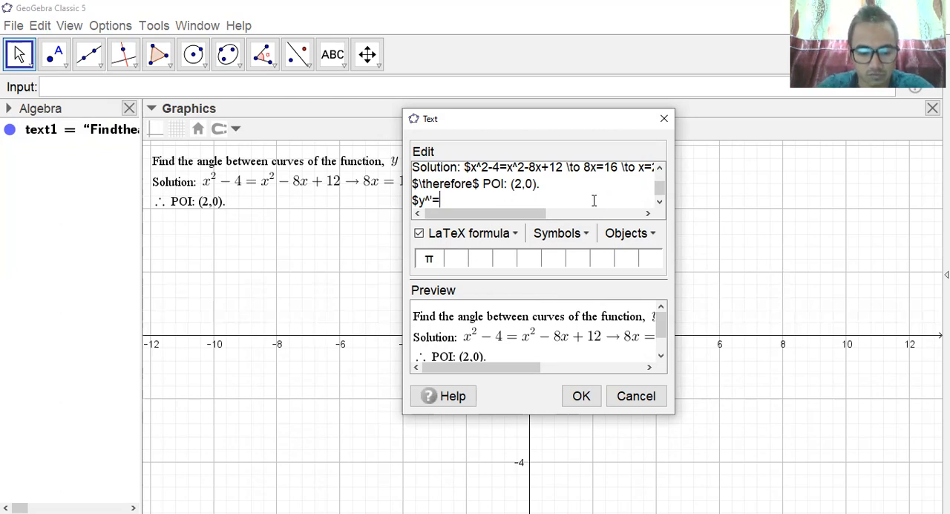
text(2x)
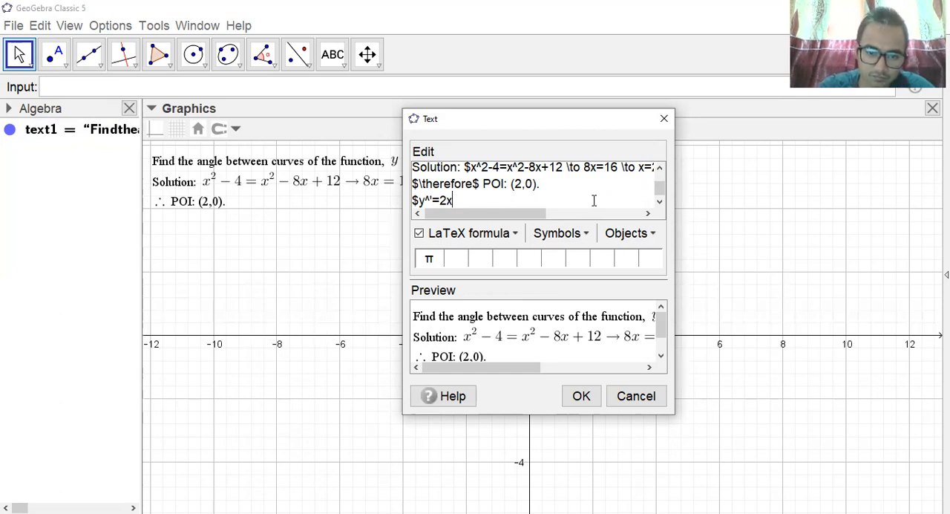
text($)
Continue the derivative formula with " \to y'=4 m_1=4", close it with a dollar sign and apply the text.
key(BackSpace)
text(\to)
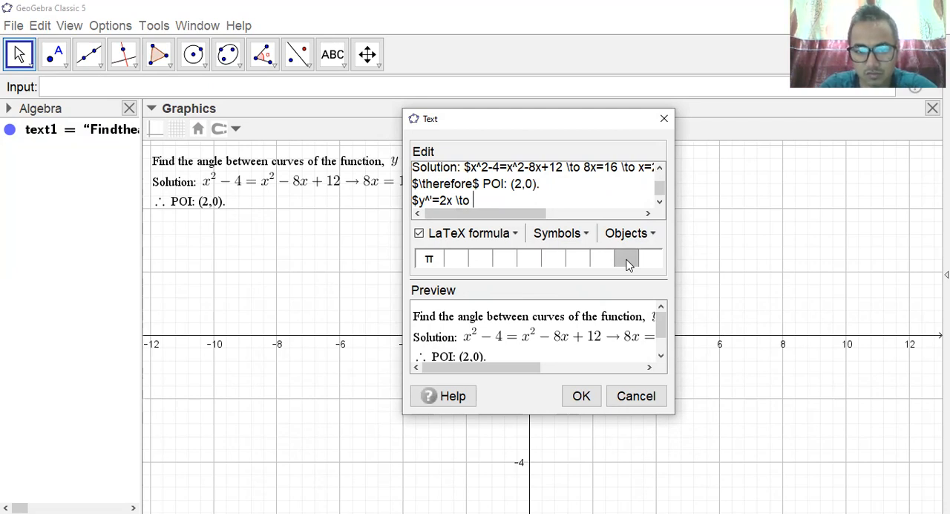
text(y'=4)
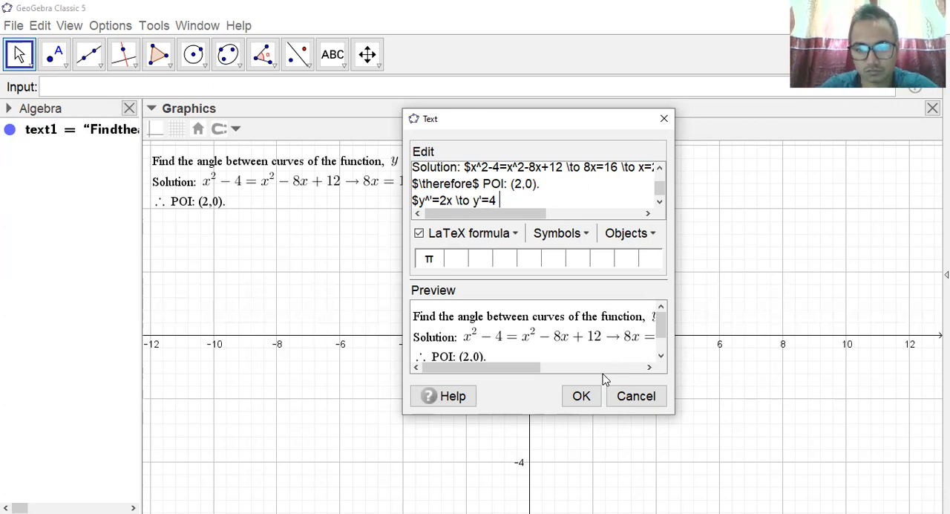
text(m_1=)
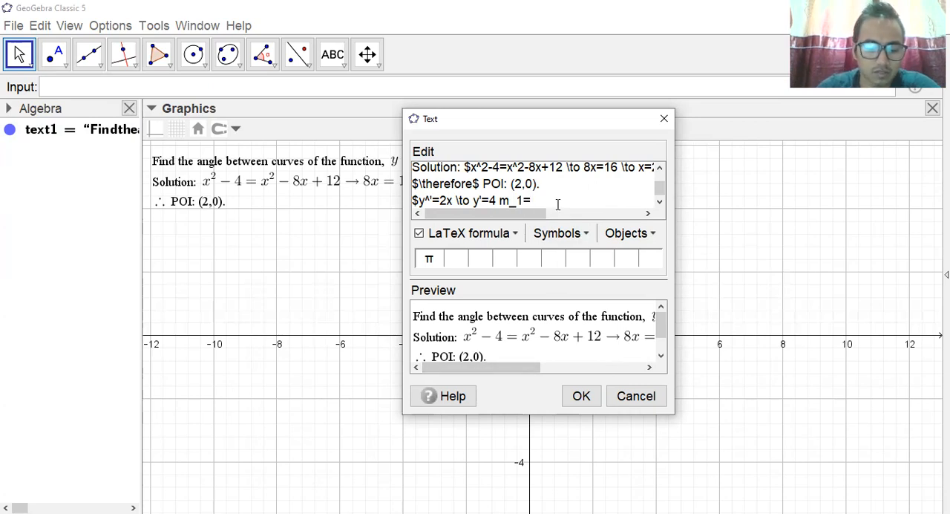
text(4)
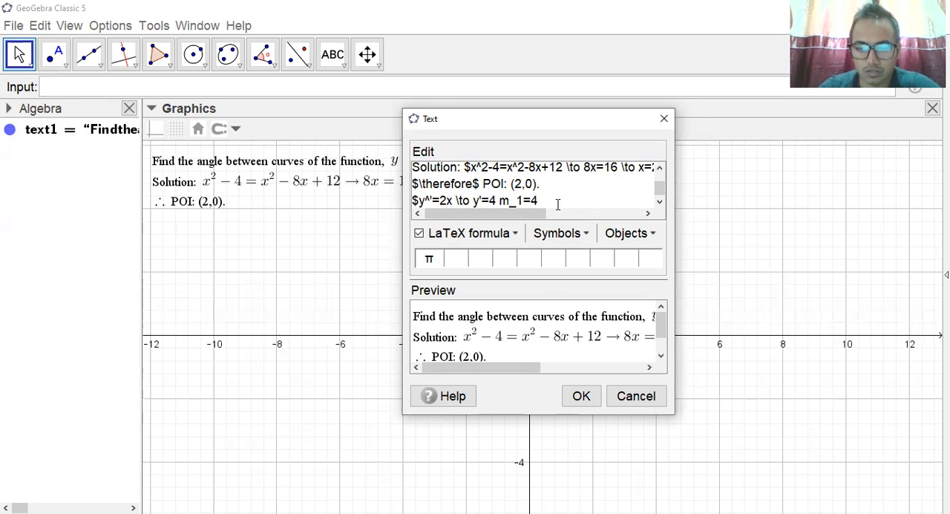
text($)
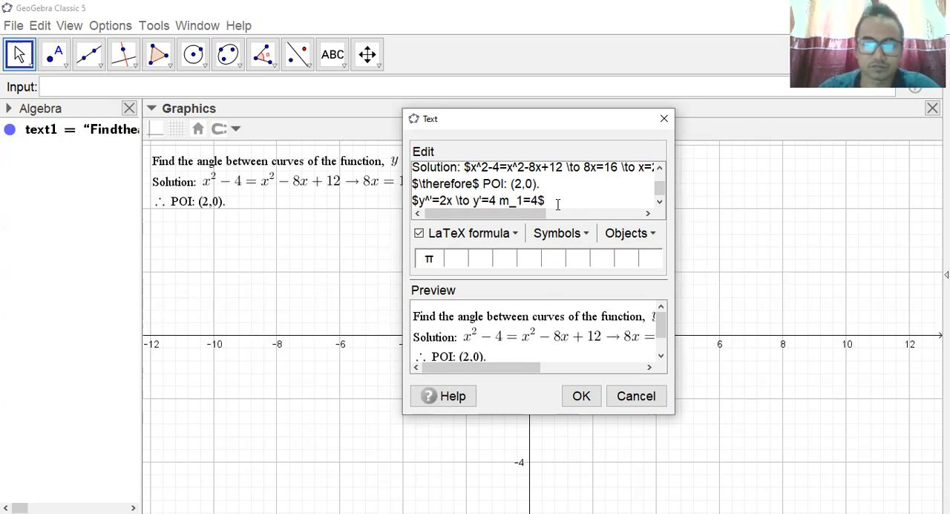
click(581, 398)
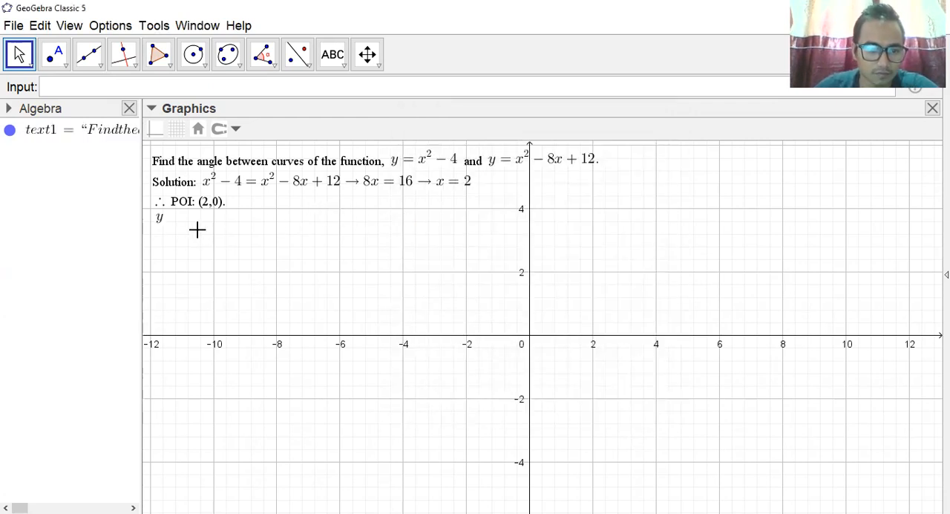
Reopen the text and delete the caret between y and the prime mark in the derivative formula, so it reads "$y'=2x".
click(161, 222)
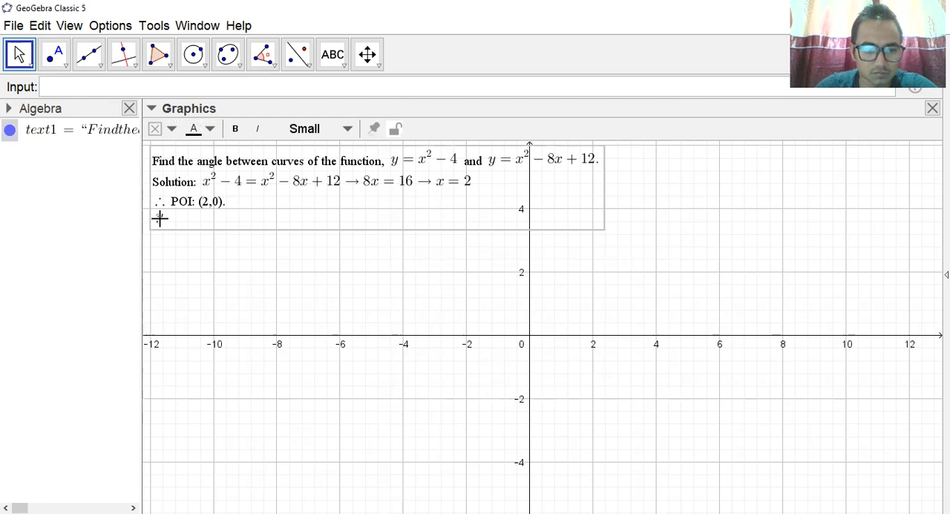
double_click(376, 227)
scroll(529, 194, down, 1)
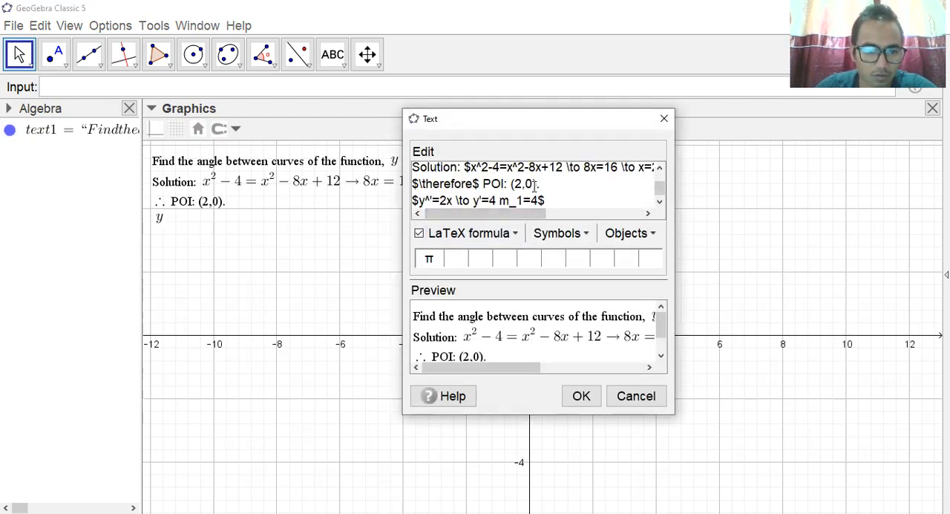
click(428, 200)
key(BackSpace)
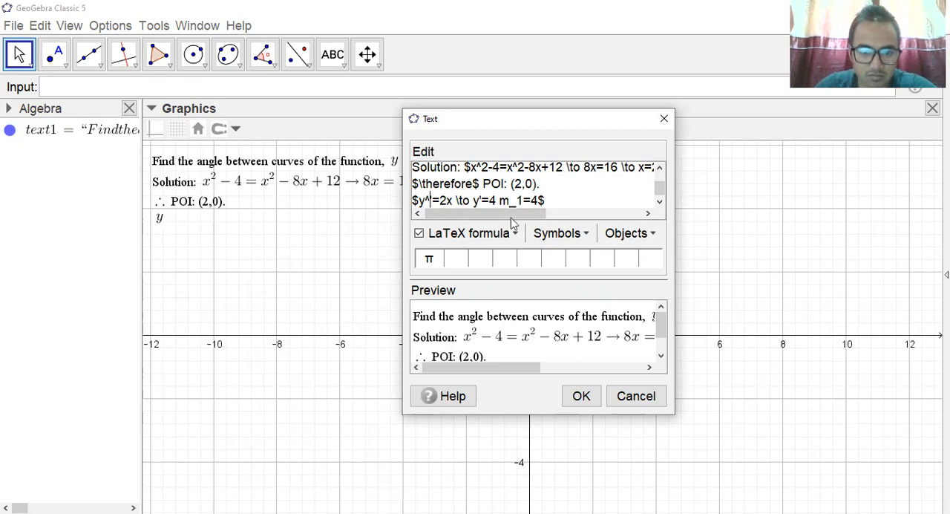
click(427, 201)
key(BackSpace)
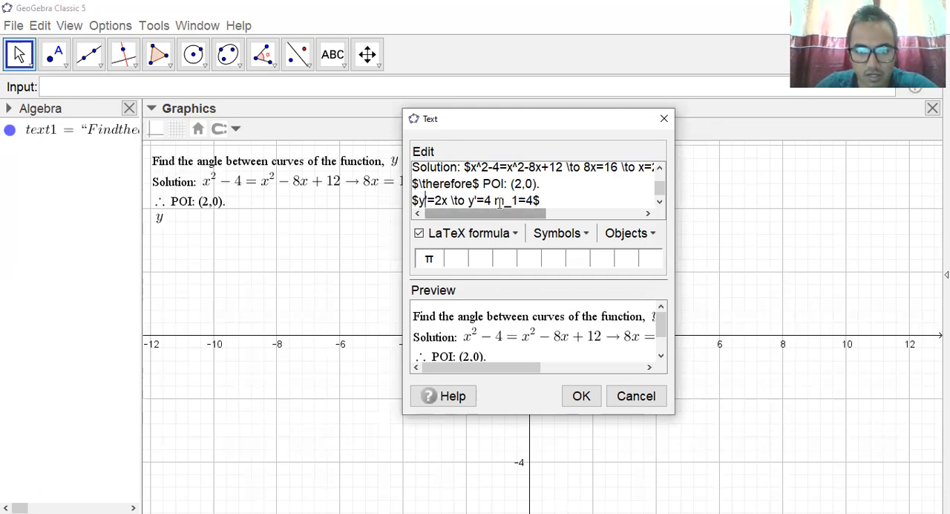
Insert "\to" before "m_1=4" in the first curve's derivative formula and apply the text.
text(\to)
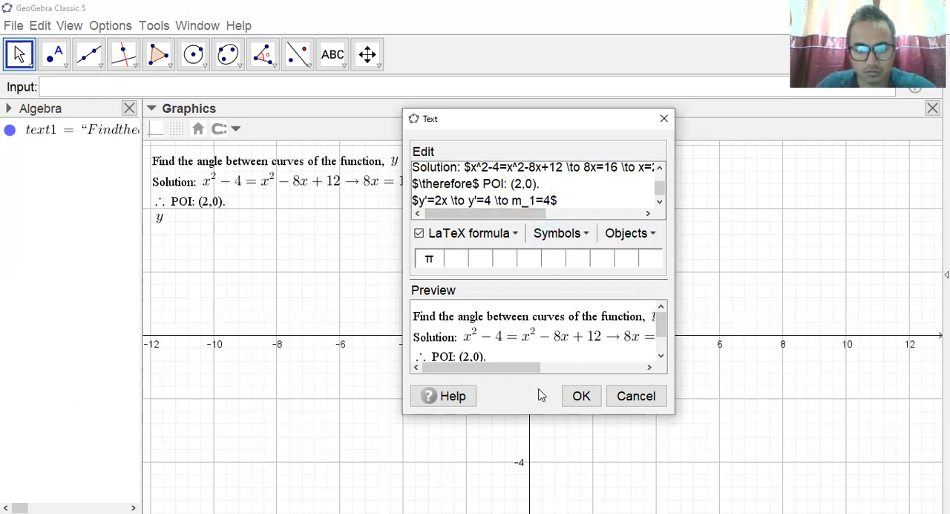
click(578, 398)
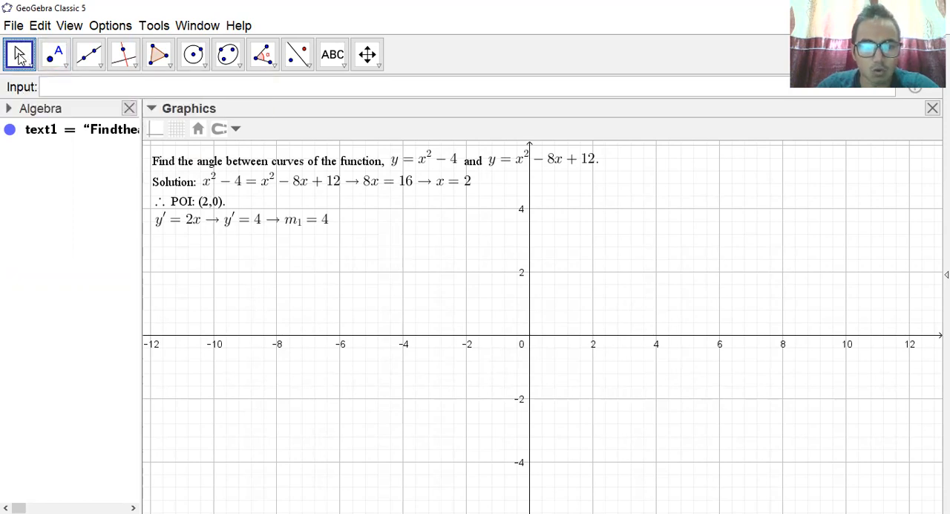
Make the solution text object bold through its object properties, and close the properties view.
click(271, 171)
right_click(271, 170)
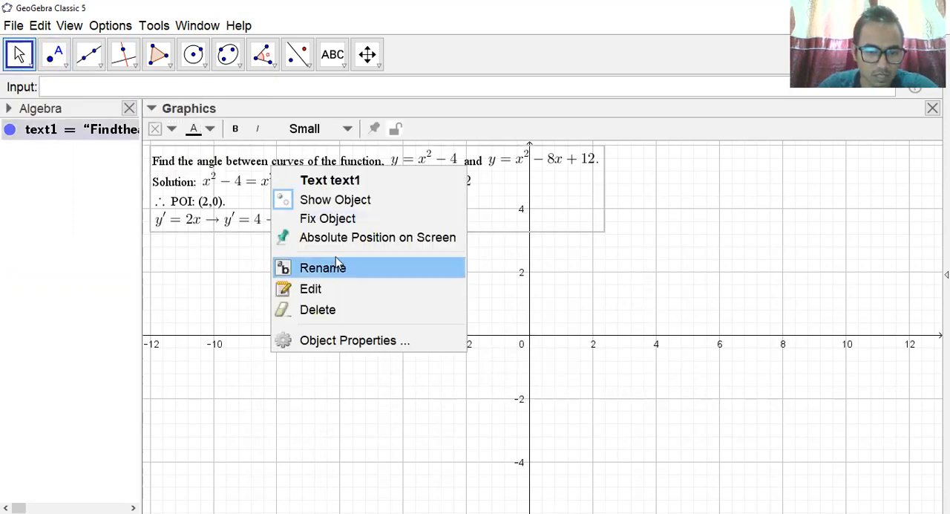
click(359, 338)
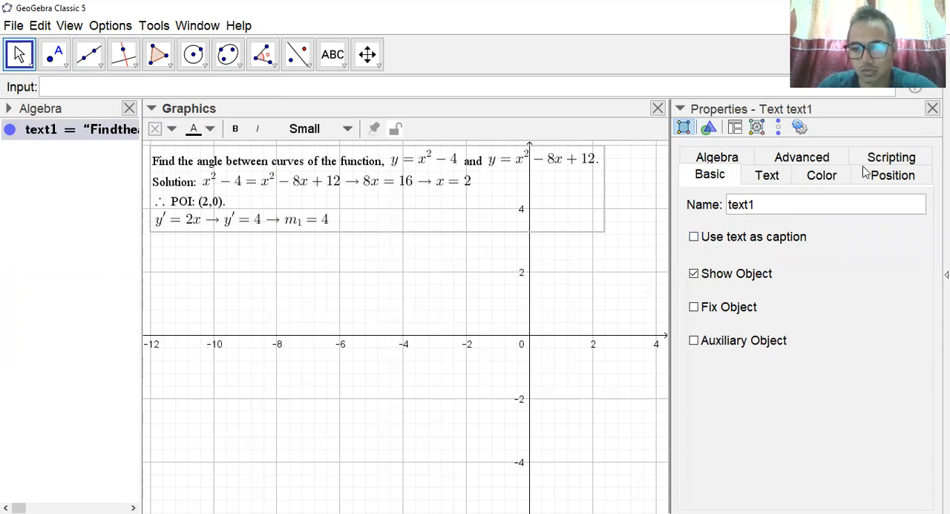
click(767, 176)
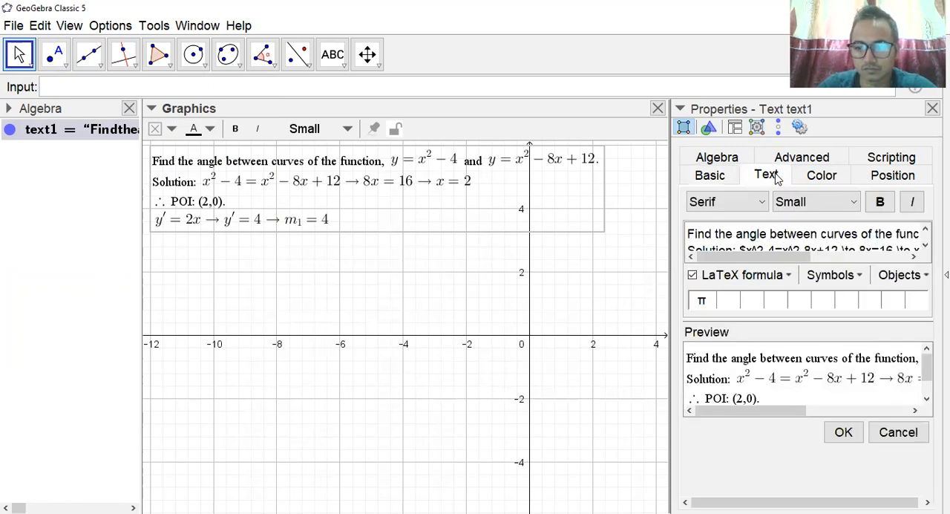
click(881, 205)
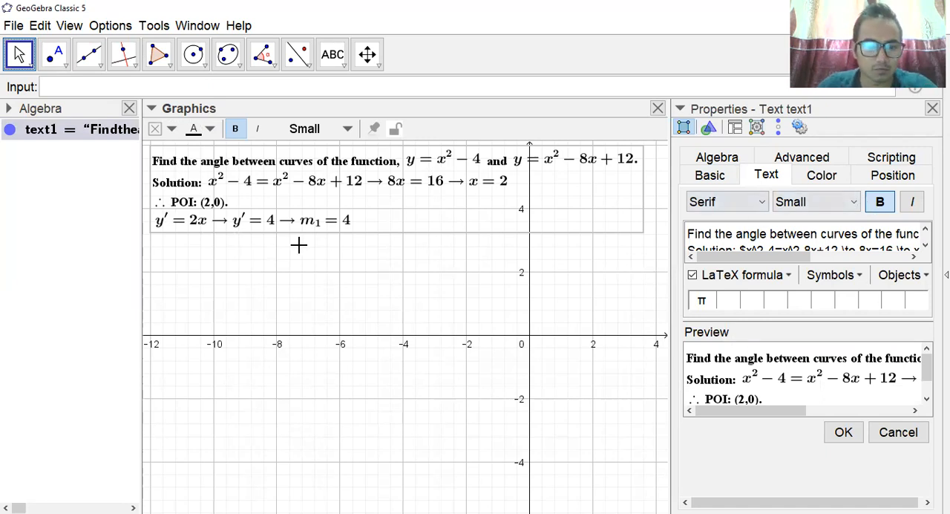
click(932, 108)
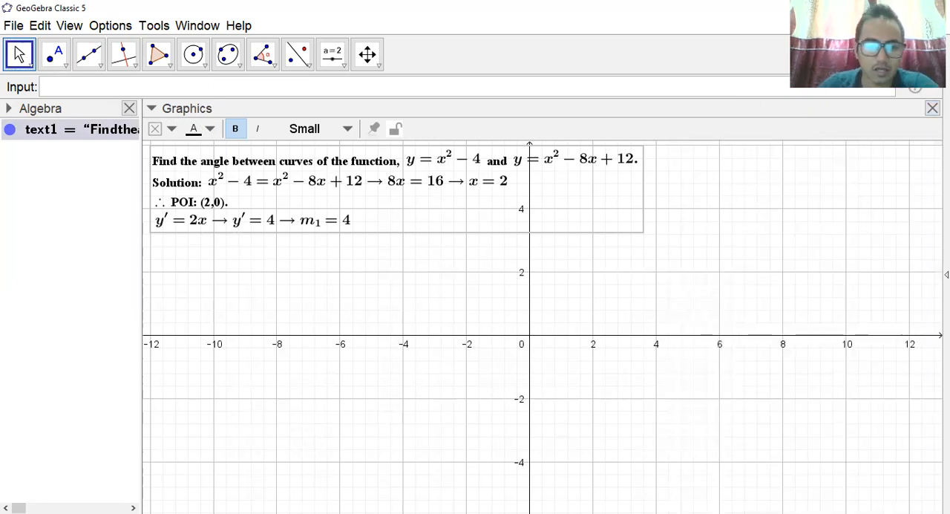
Reopen the text and add a line below the first derivative, starting the second curve's derivative formula as "$y'=2x-8 \to".
double_click(294, 216)
scroll(606, 195, down, 3)
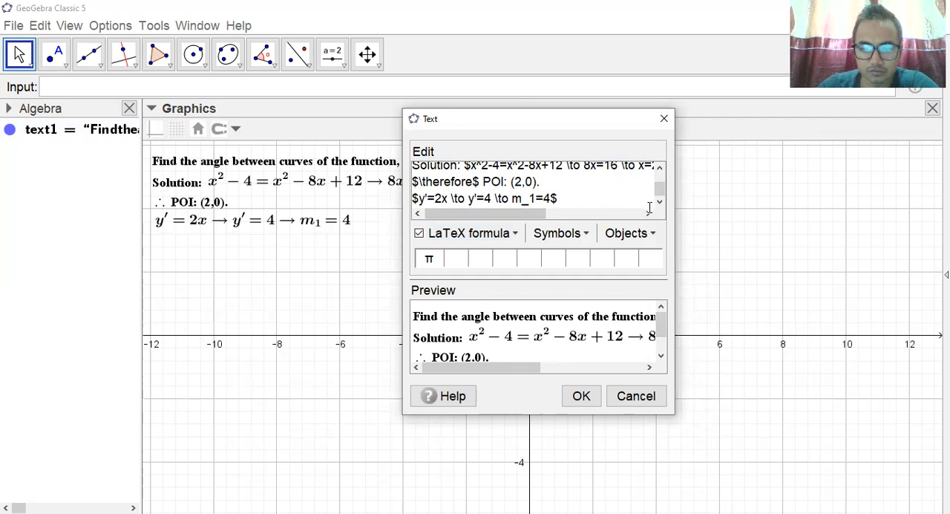
click(578, 199)
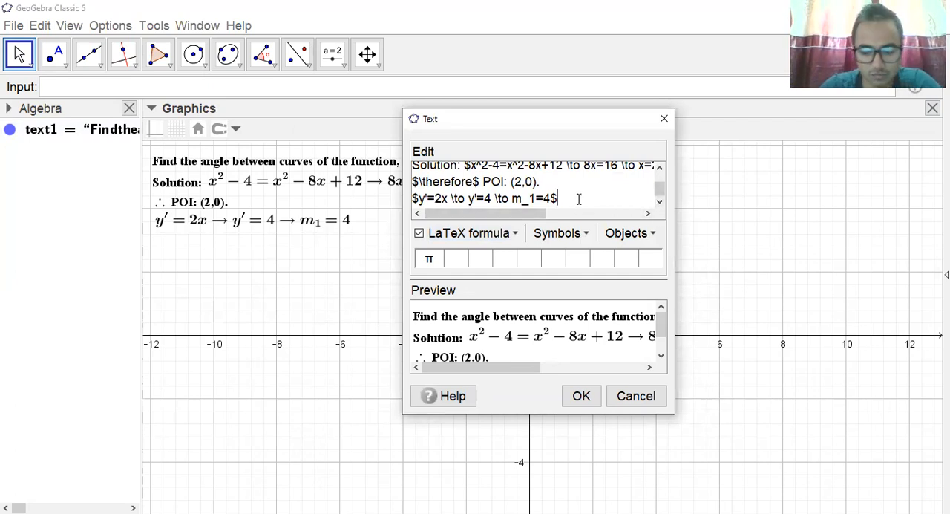
key(Return)
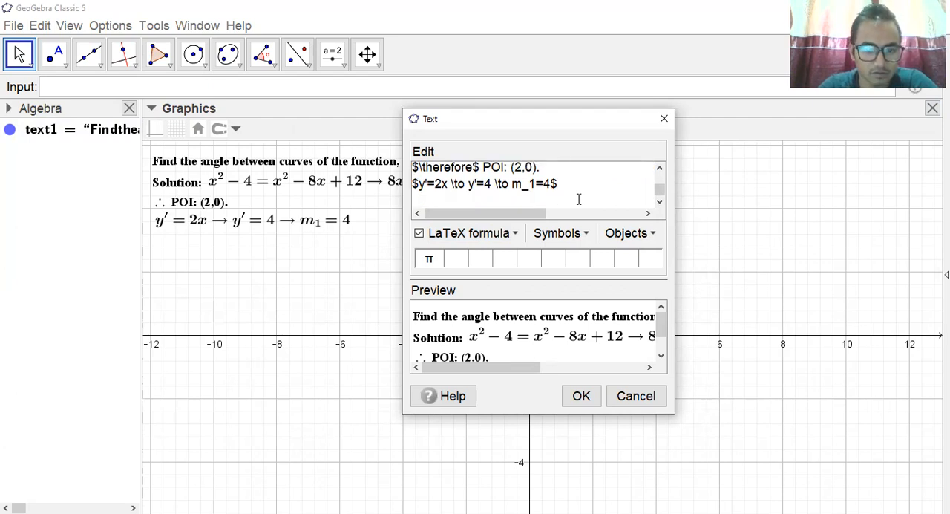
text($y'=)
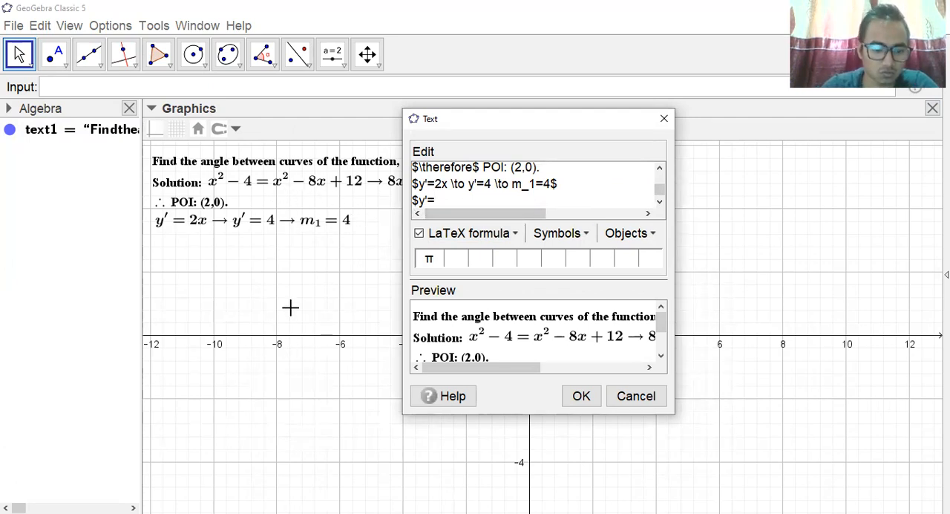
text(2x)
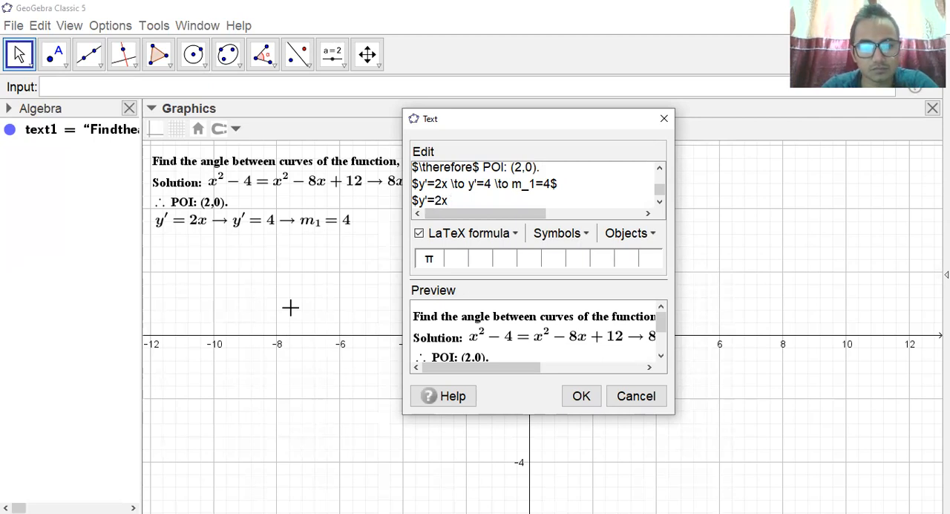
text(-8 \t 	o)
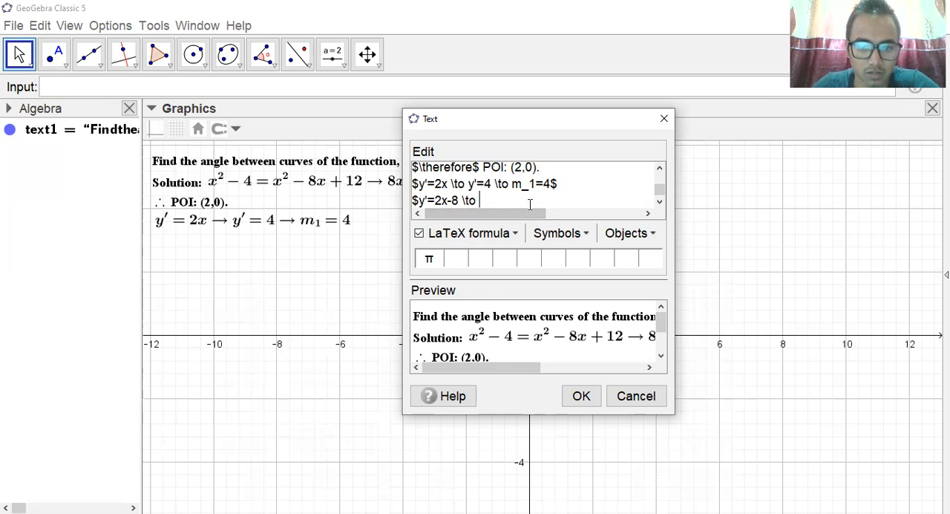
Continue the second derivative formula with "y'=-4 \to m_2=-4" and close it with a dollar sign.
text(y')
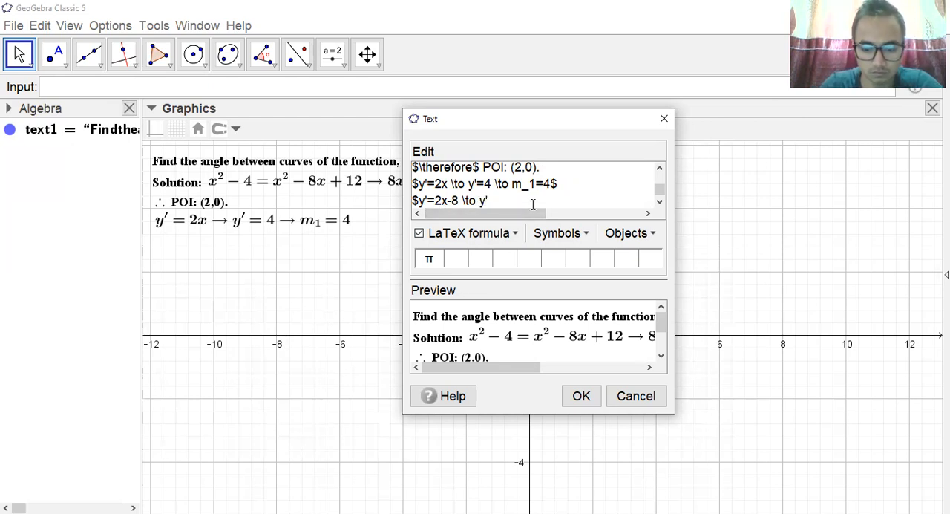
text(=4)
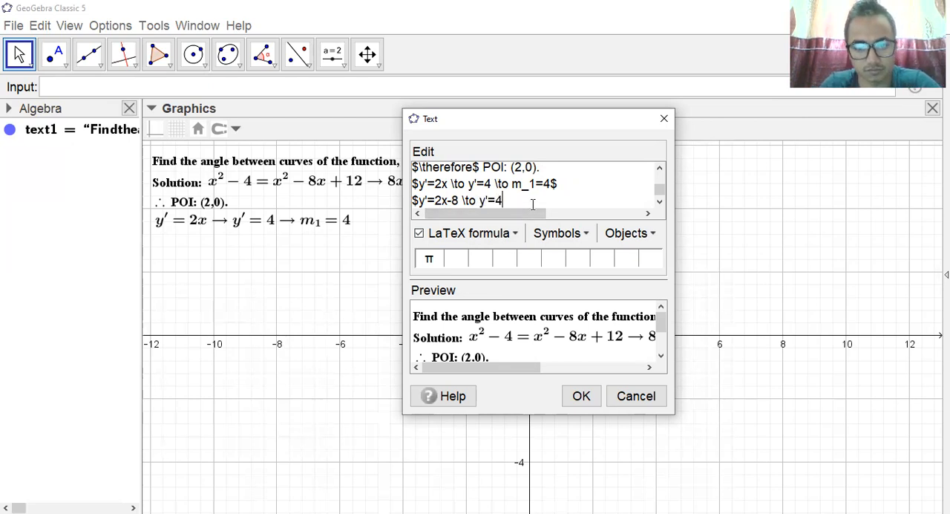
text( 	o )
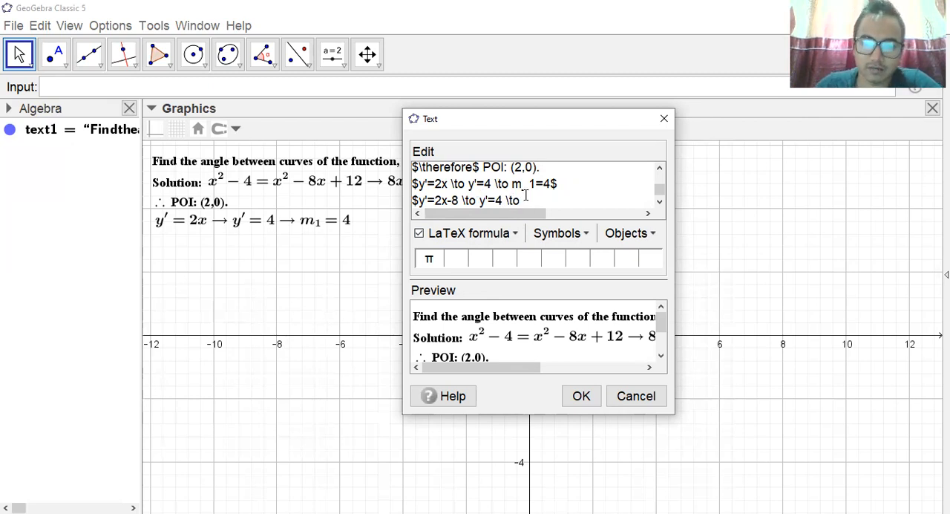
text(m)
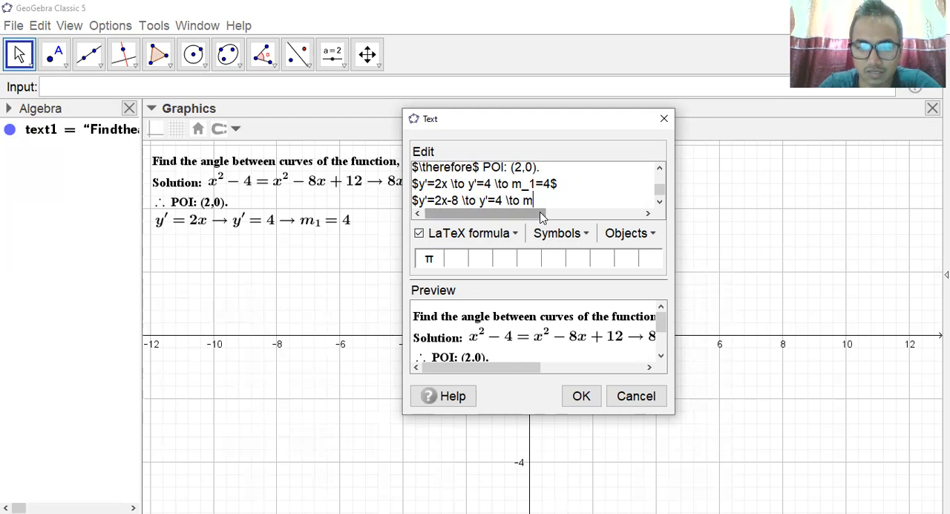
text(_2)
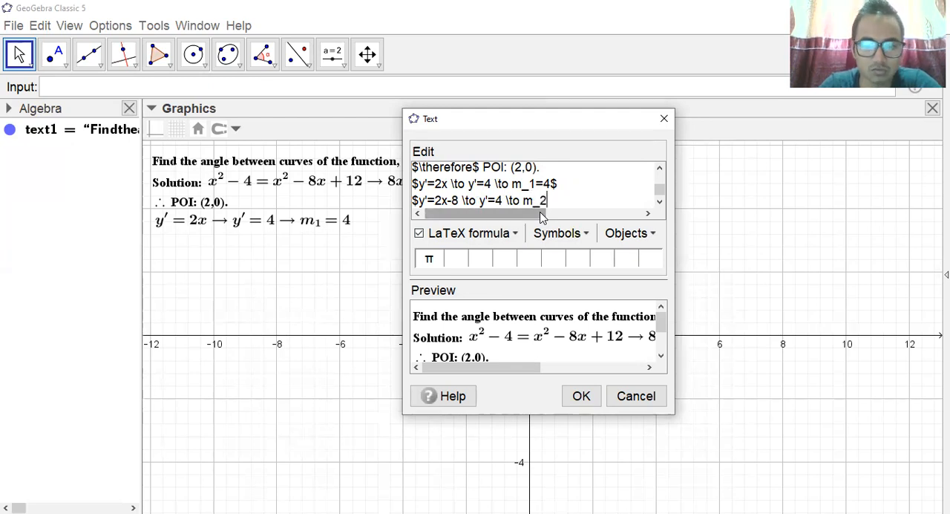
text(=)
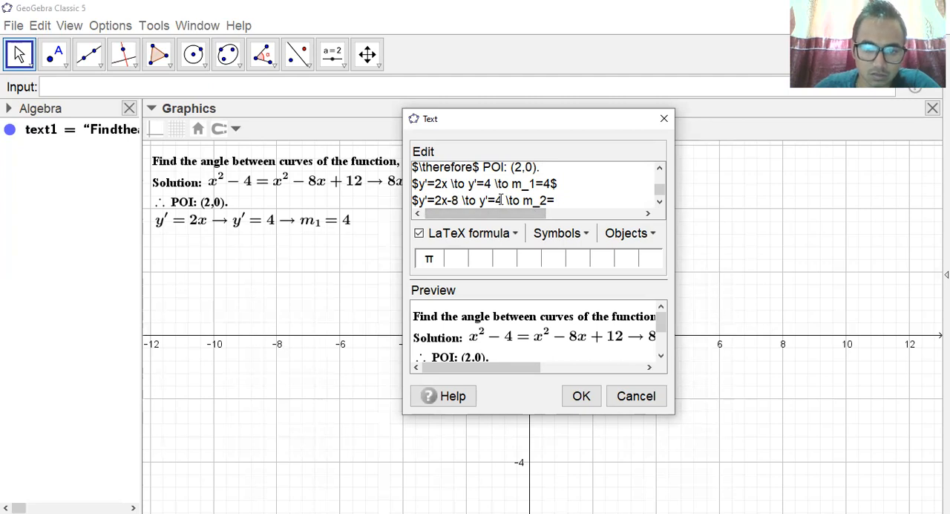
text(-)
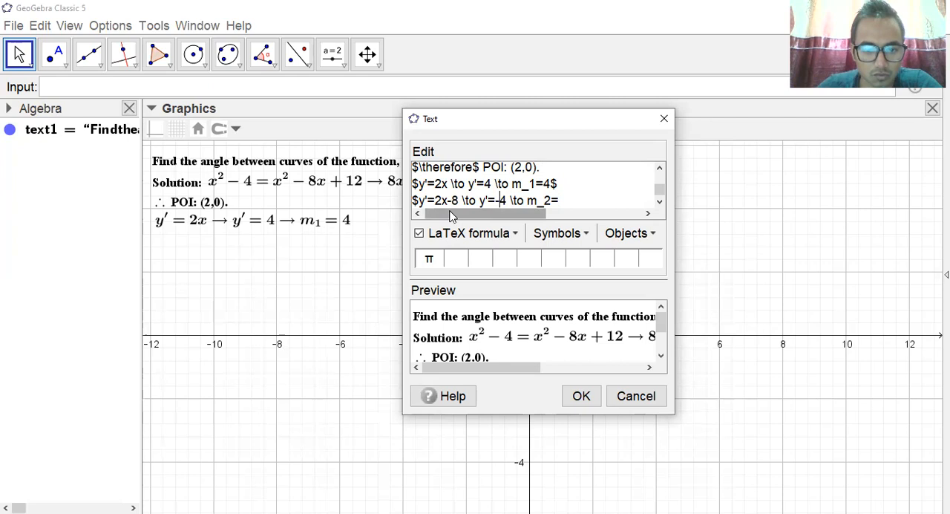
click(564, 201)
text(-4)
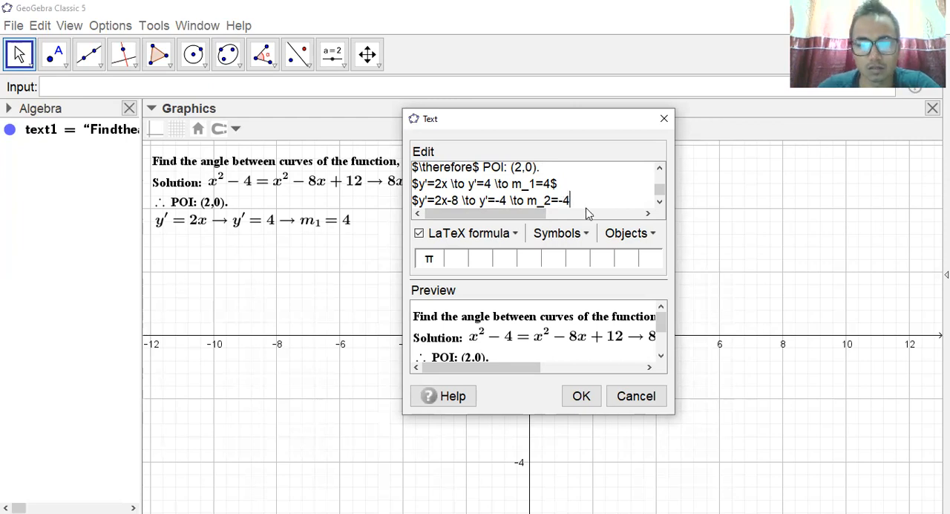
text($)
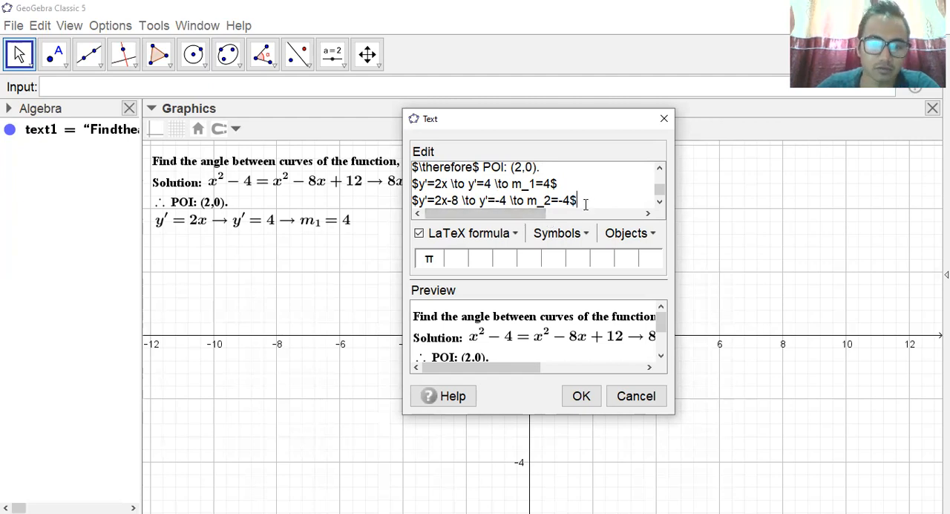
Add a line below the second derivative and start the angle formula as "$\theta=\Tan^{-1}".
key(Return)
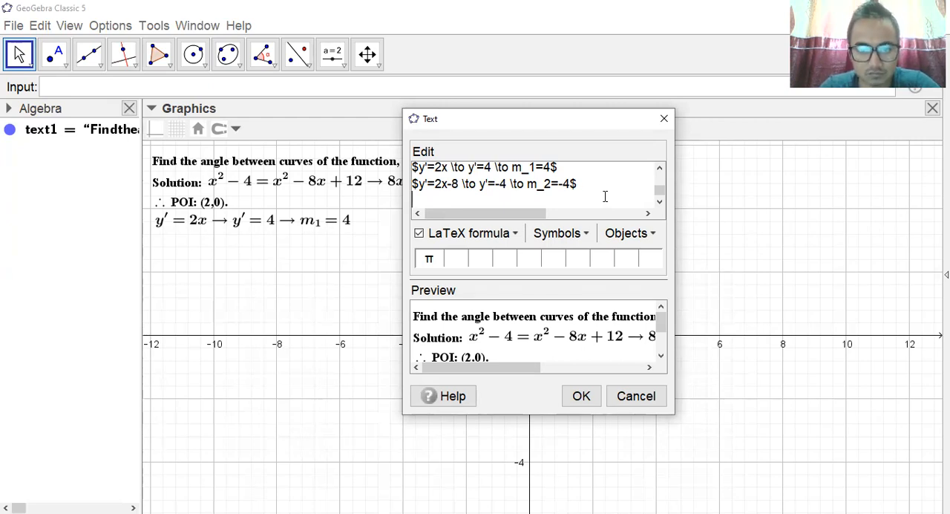
text($)
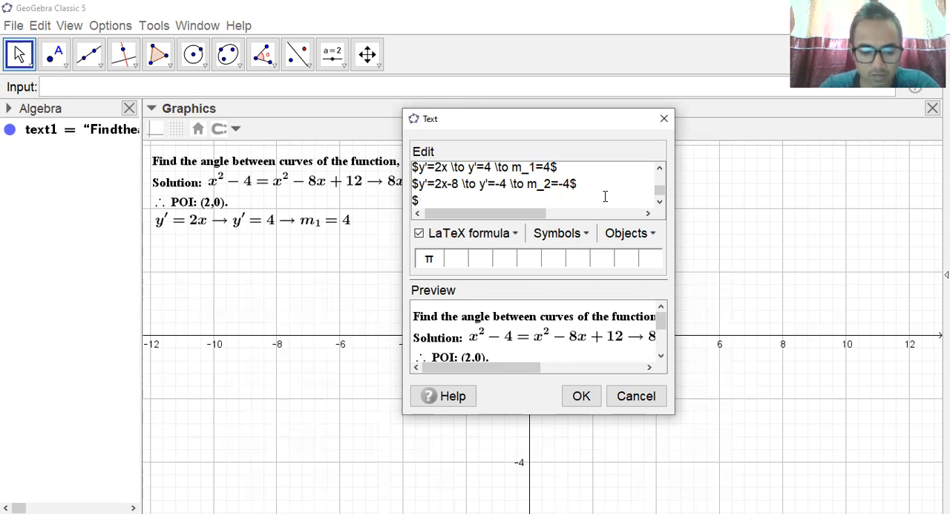
text(	heta)
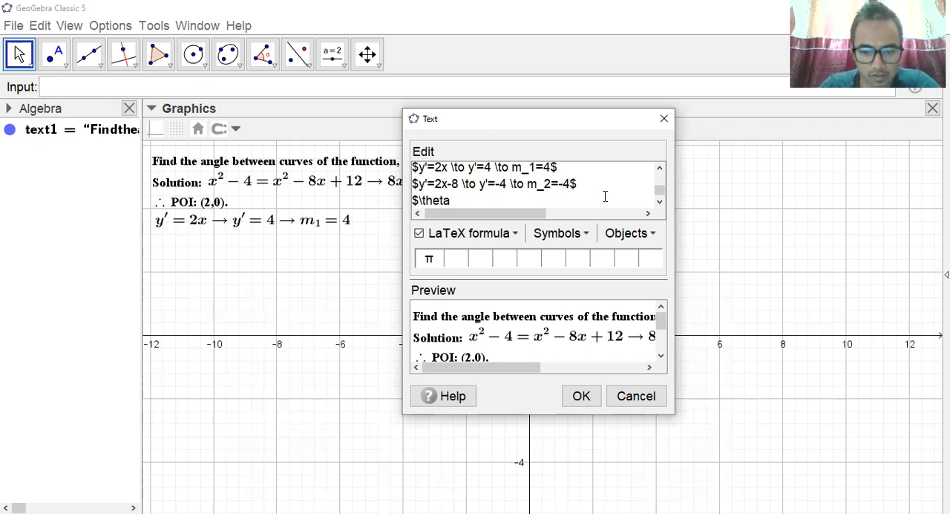
text(=)
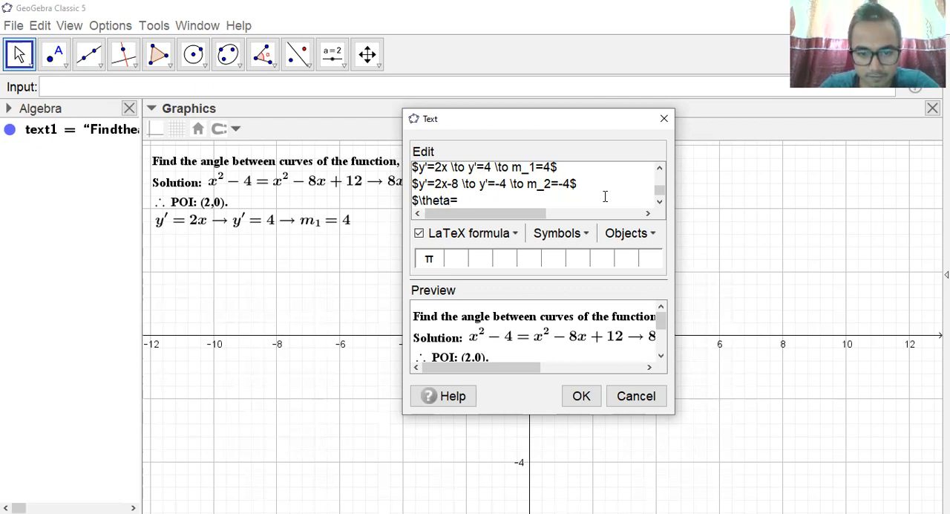
text(	an)
key(BackSpace)
key(BackSpace)
key(BackSpace)
key(BackSpace)
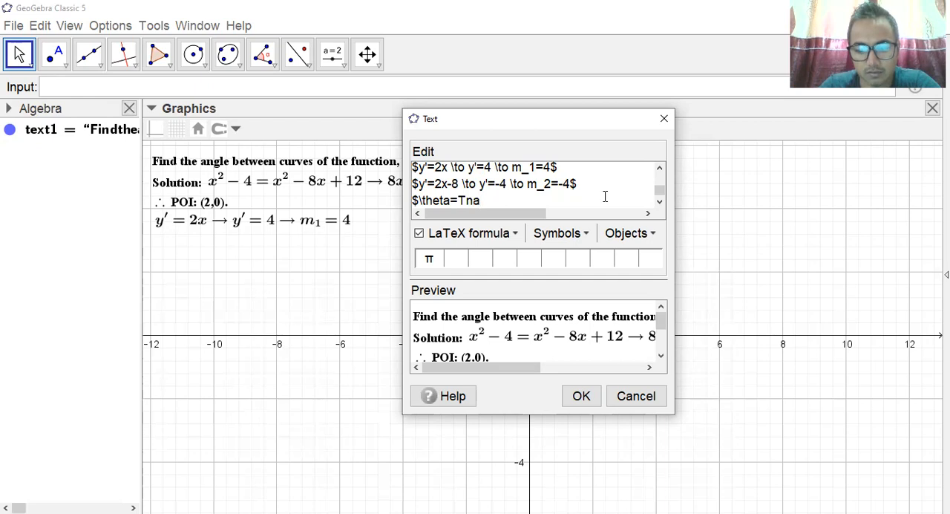
text(\Tan )
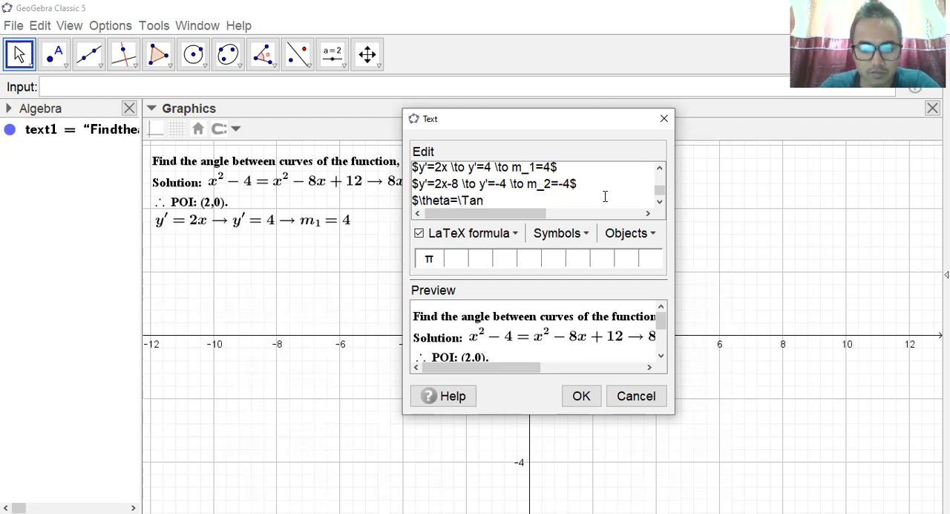
text(^)
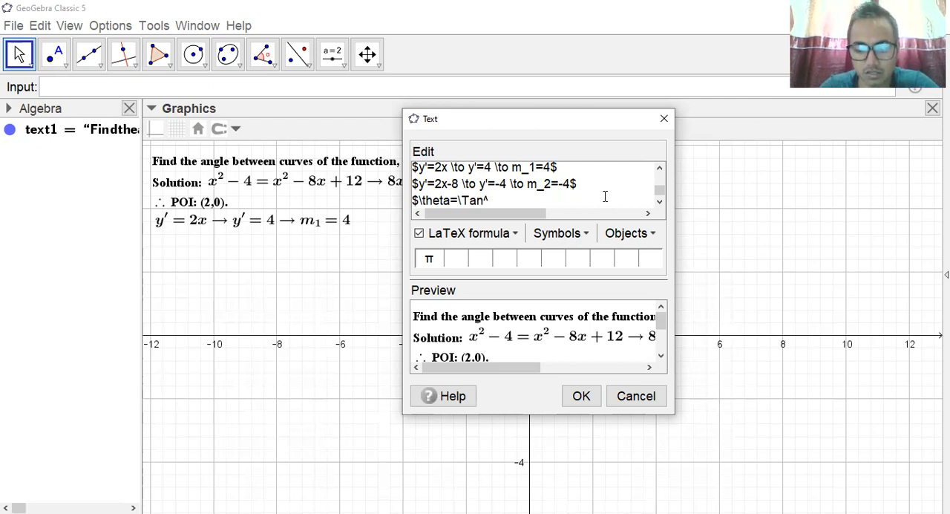
text({)
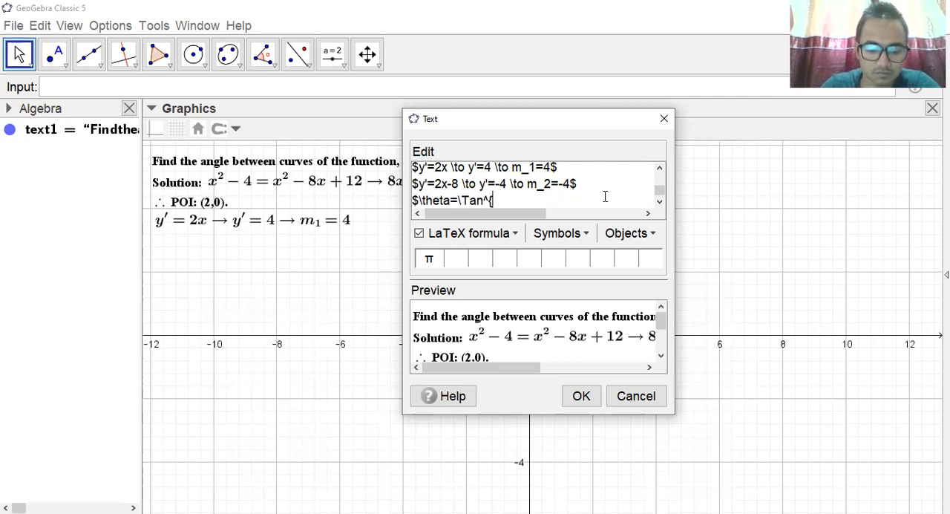
text(-1)
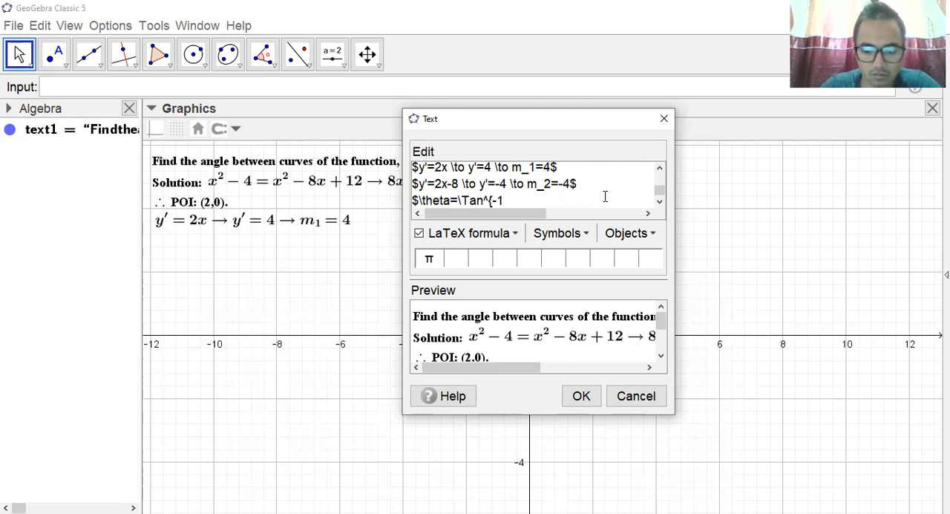
text(})
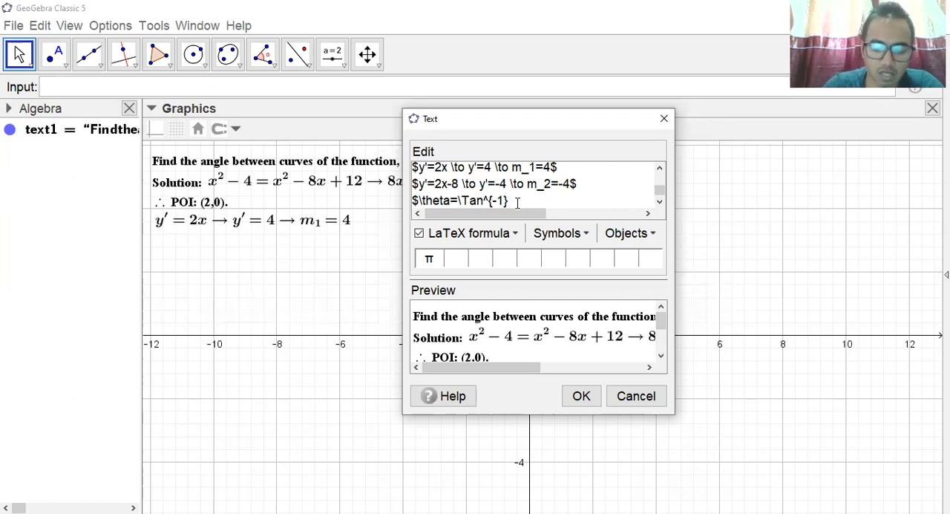
Continue the angle formula with a LaTeX fraction whose numerator is the slope difference, "\frac{m_1-m_2}".
text(\frac)
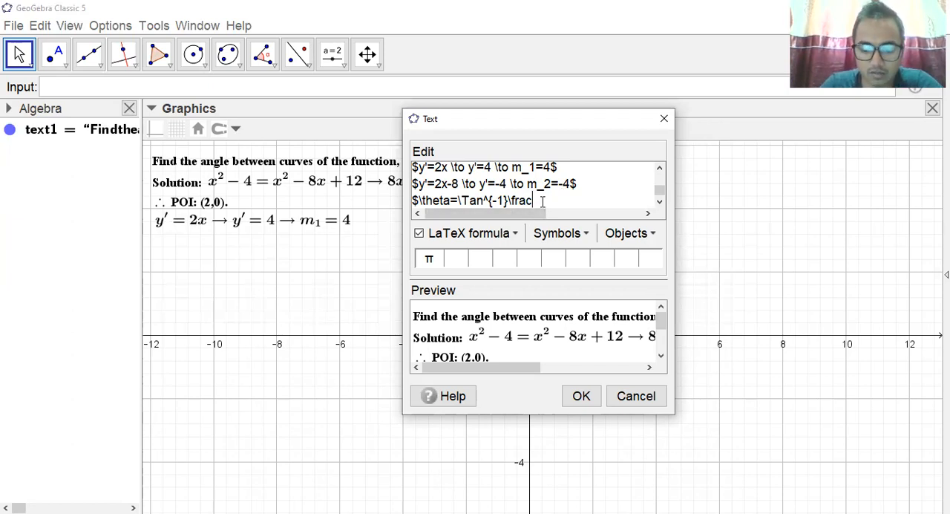
text({)
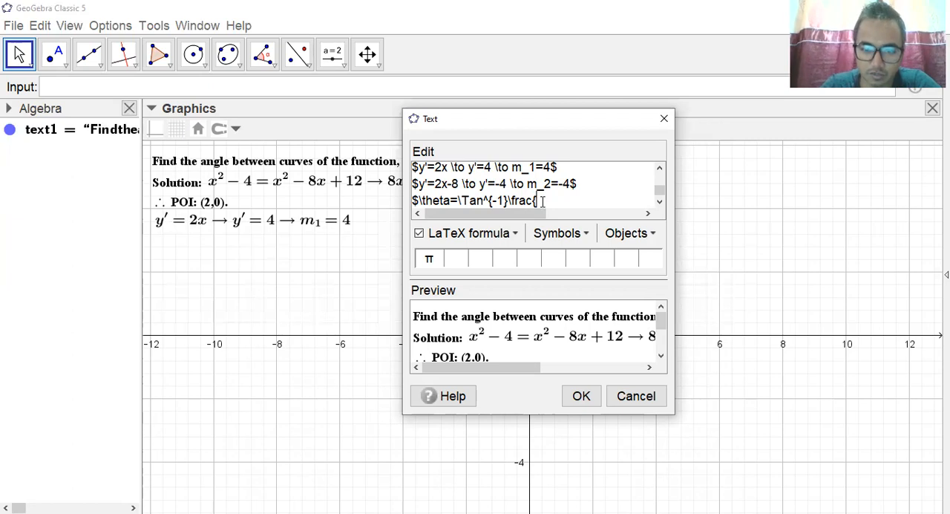
text(m_1)
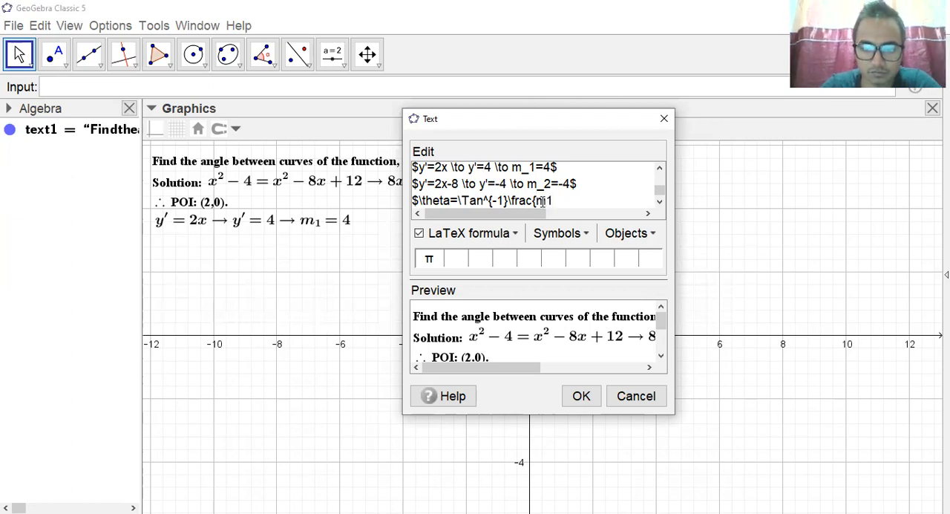
key(BackSpace)
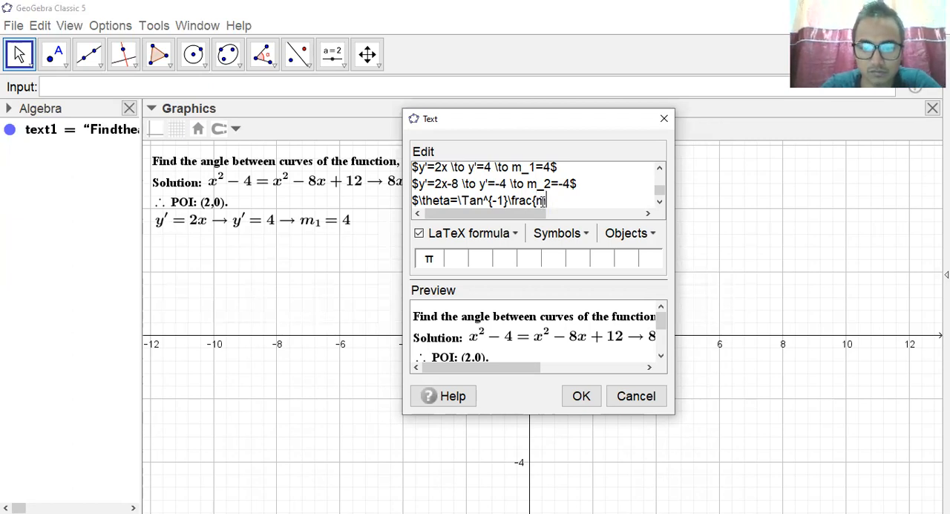
text(_1)
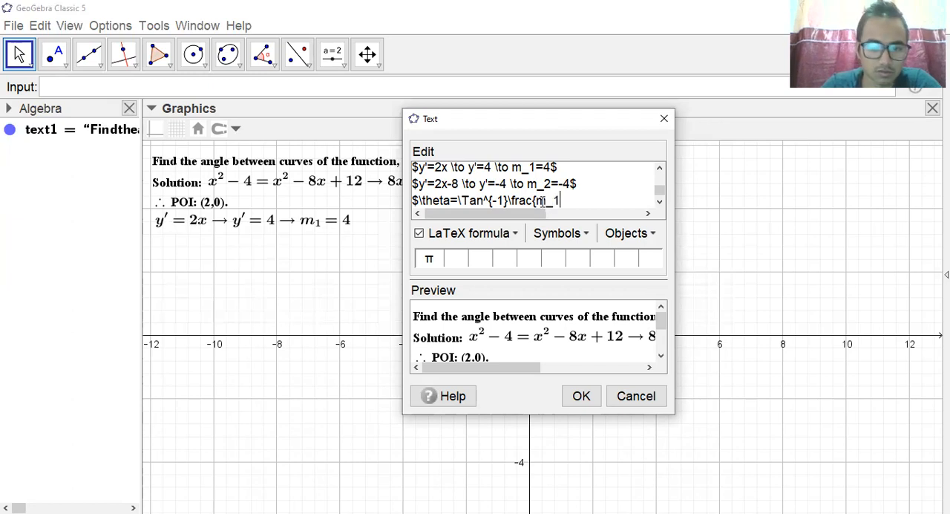
text(-)
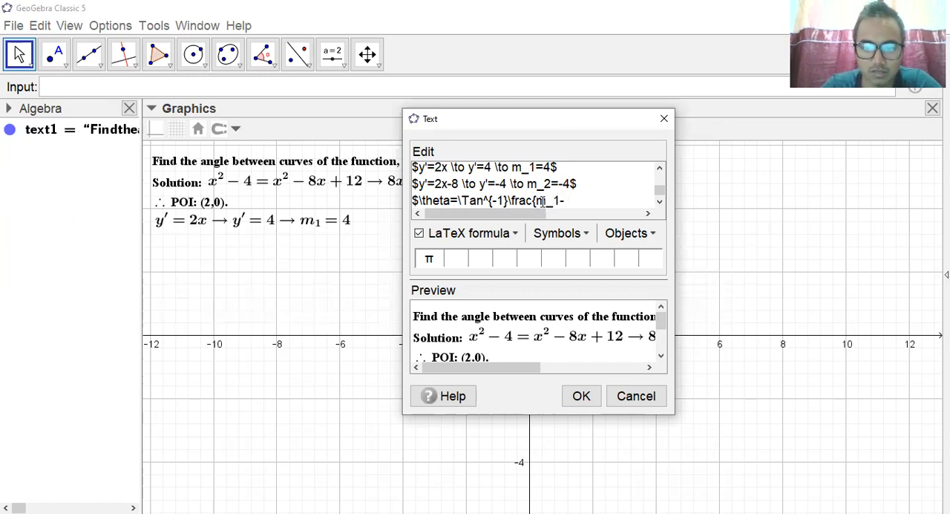
text(m_2)
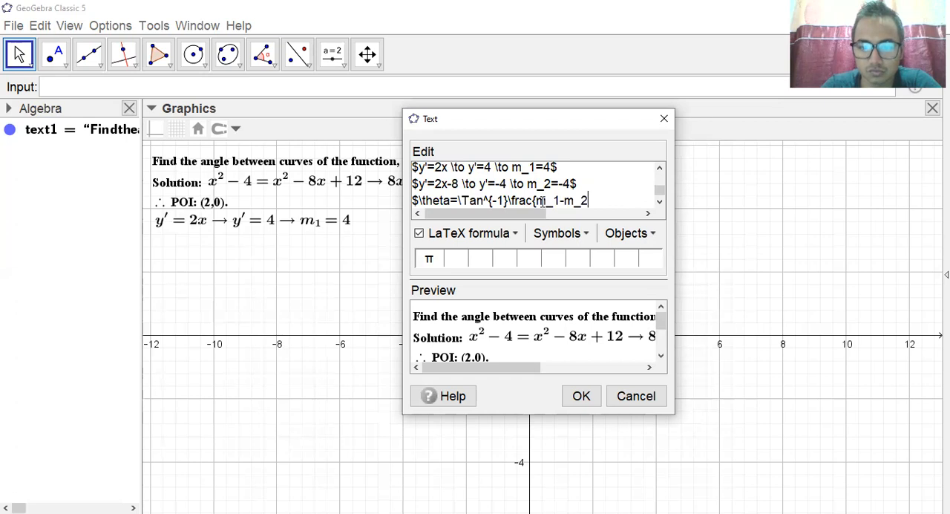
text(}{)
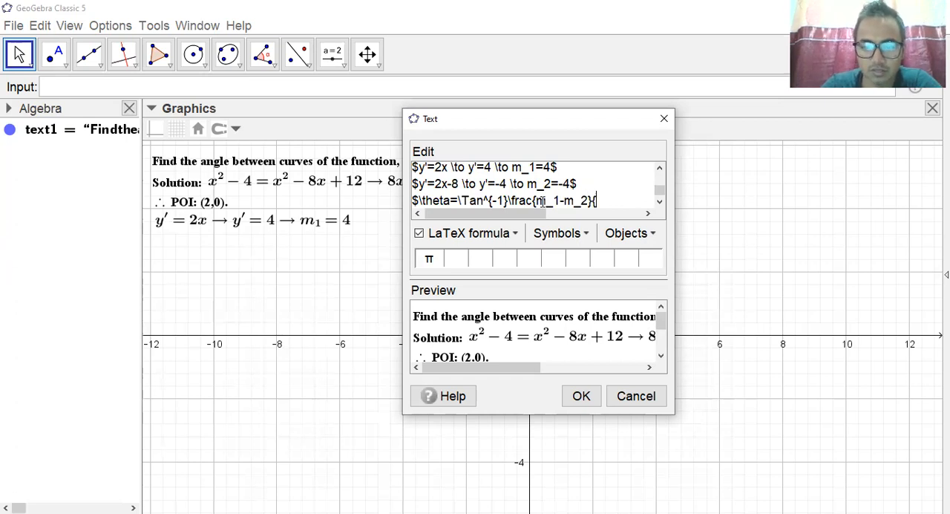
text(1)
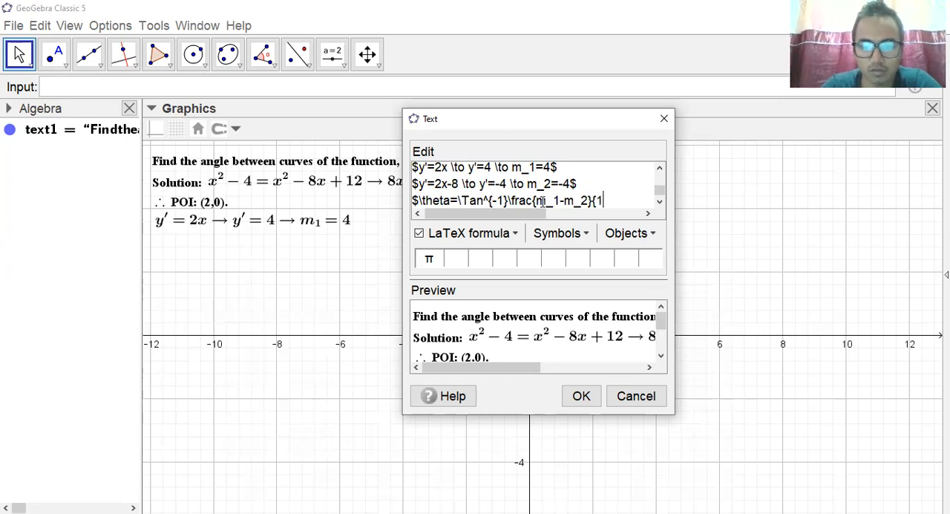
text(+)
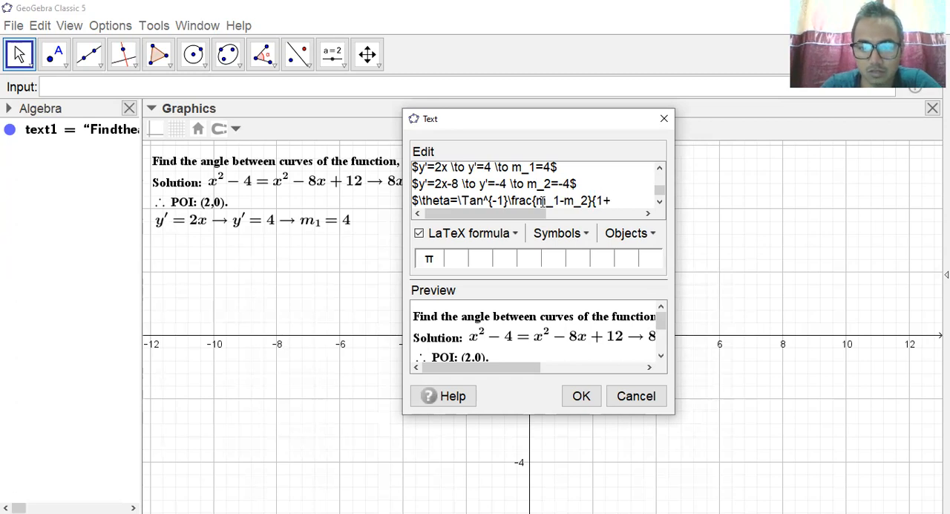
text(m_1)
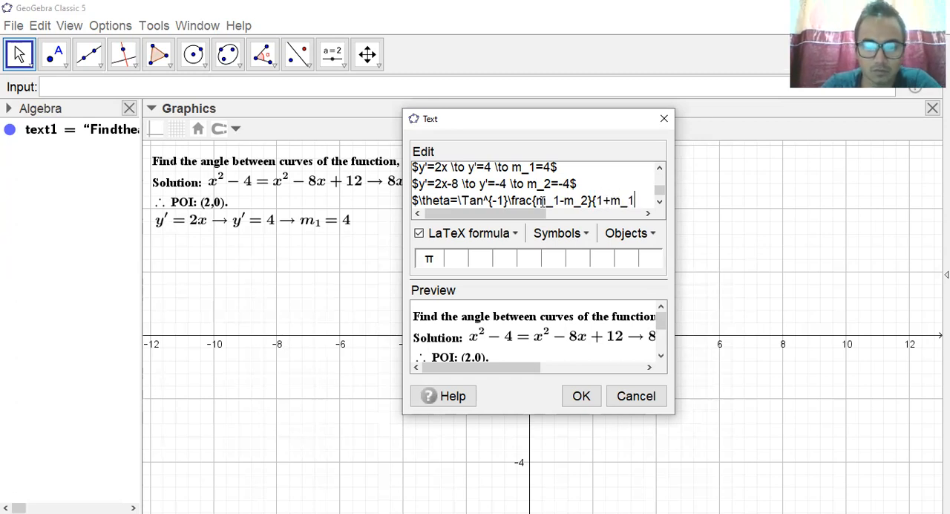
text(	ime)
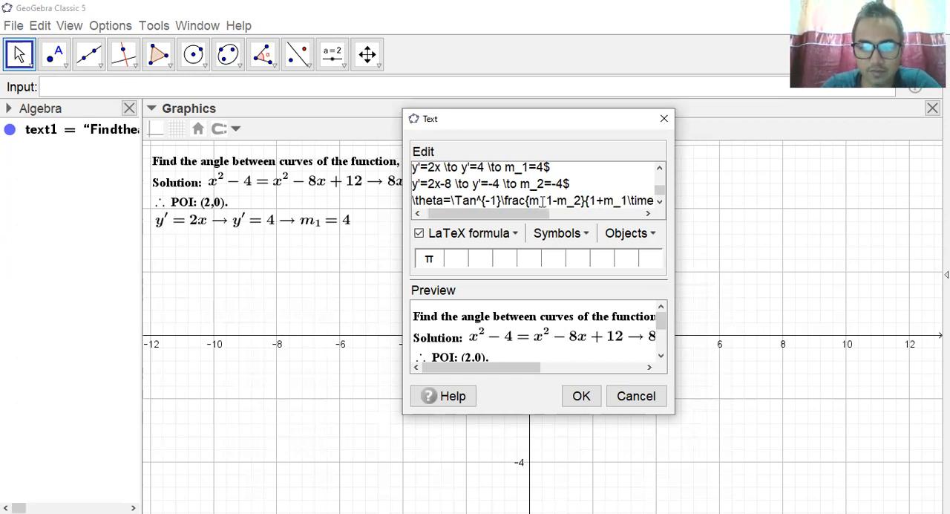
text(s m_2)
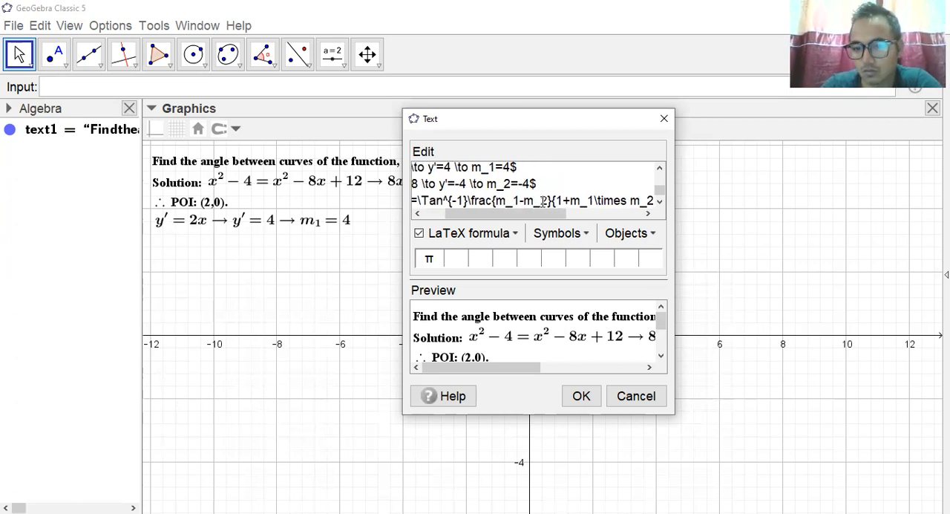
text(})
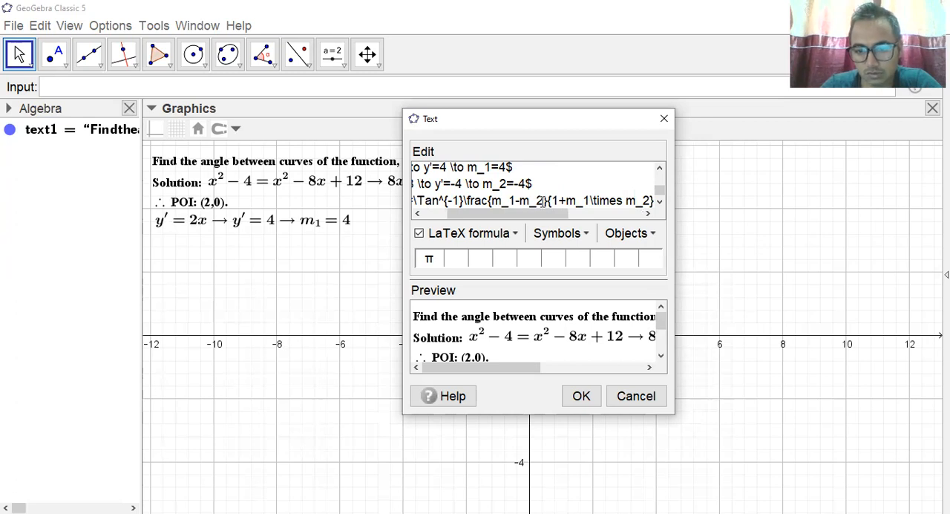
text(	o)
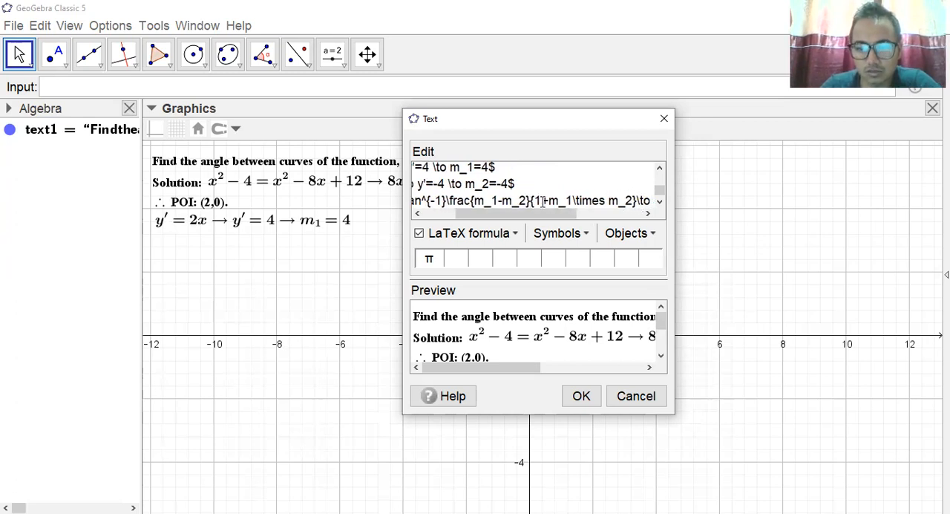
text( 	heta)
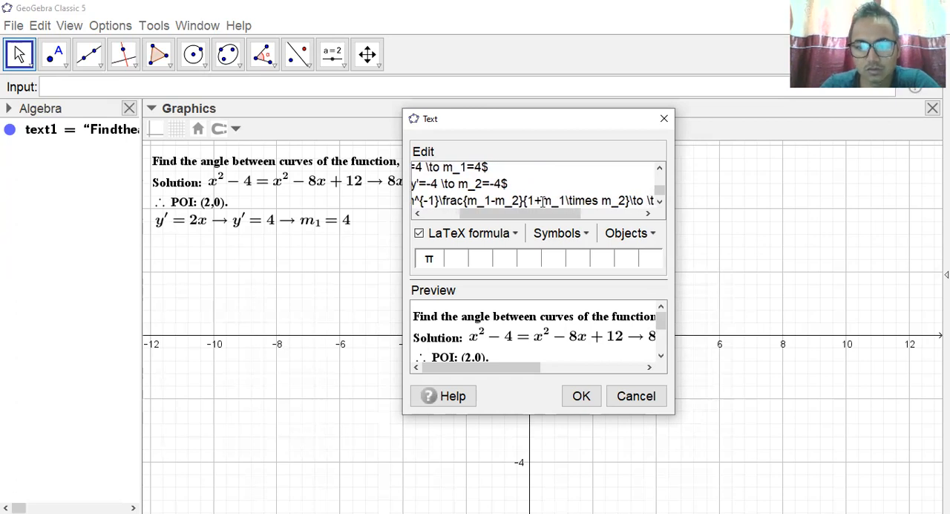
text(=)
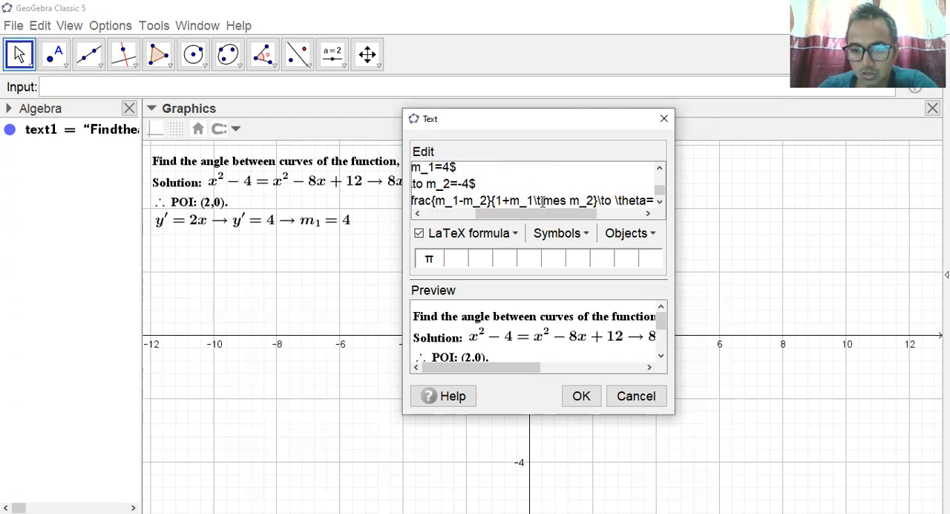
text(2)
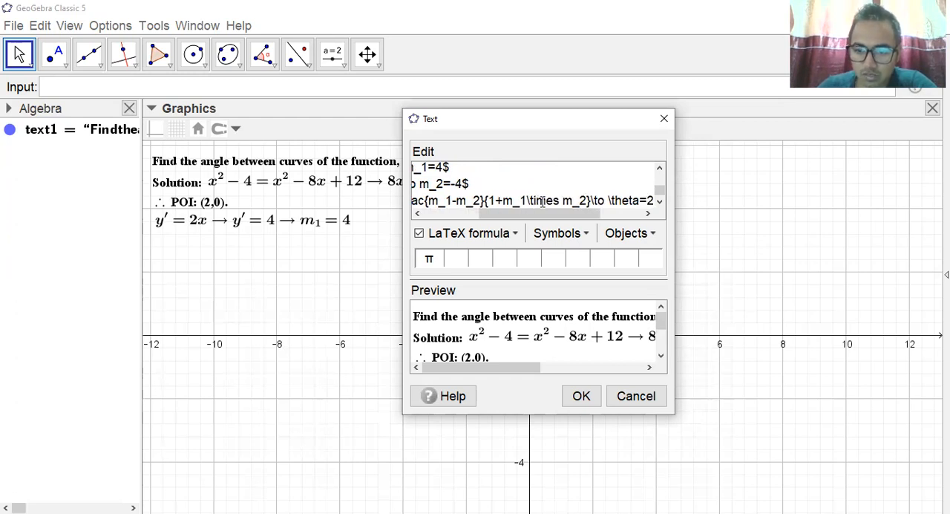
text(8)
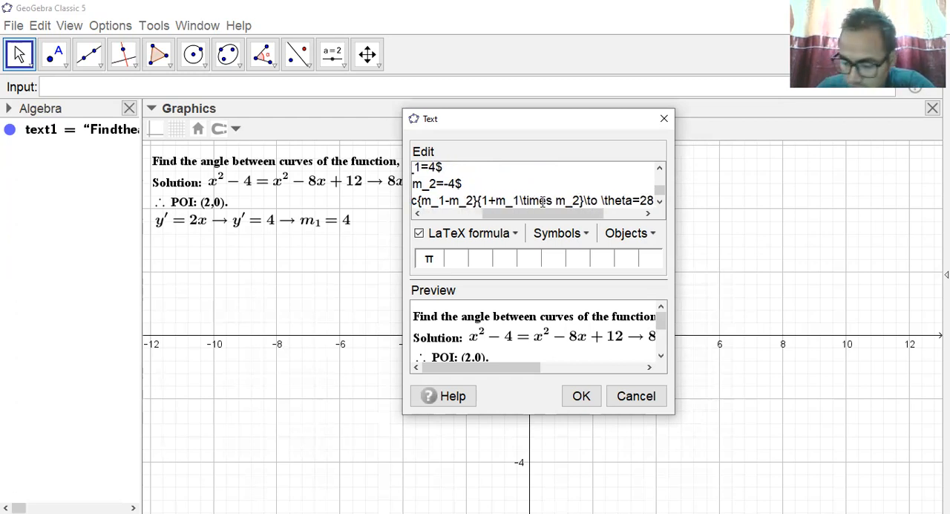
text(.04)
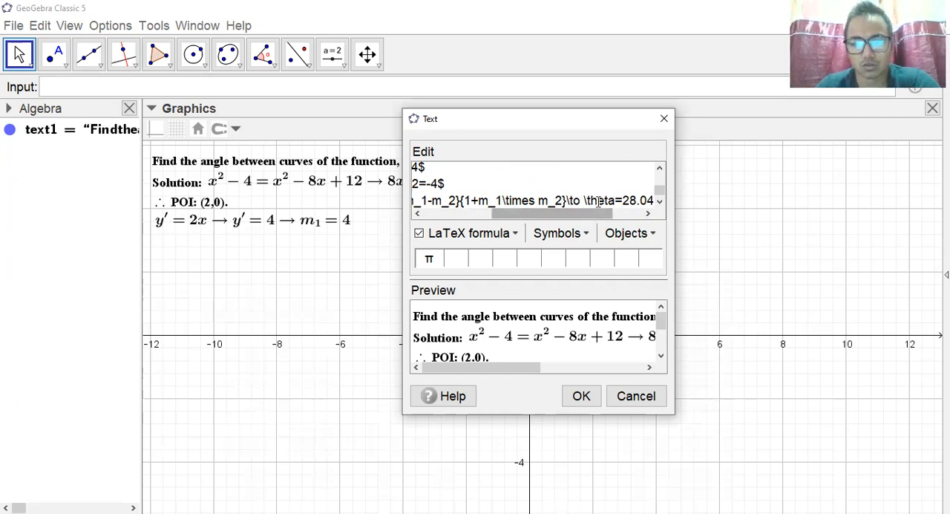
Append the result "\to \theta=28.04^o$" to the angle formula and apply the text edit.
double_click(639, 201)
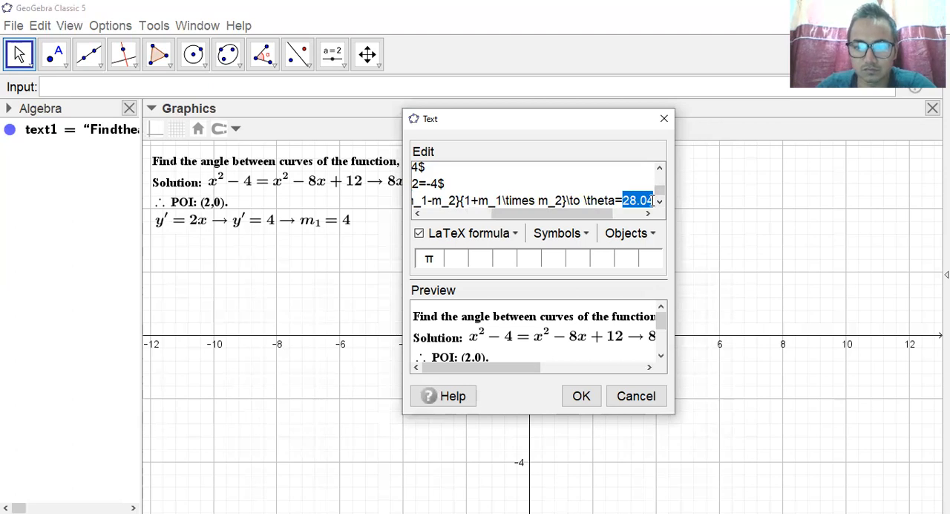
click(653, 201)
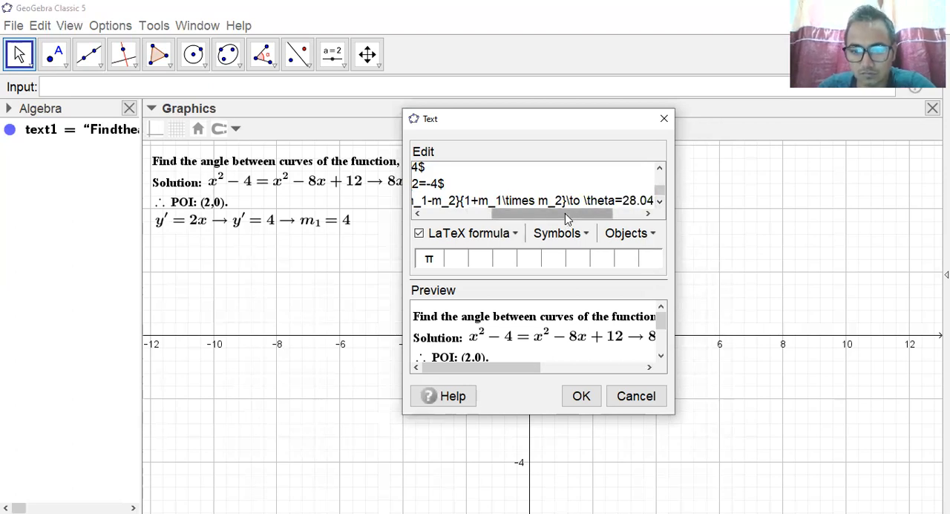
drag(565, 213, 583, 214)
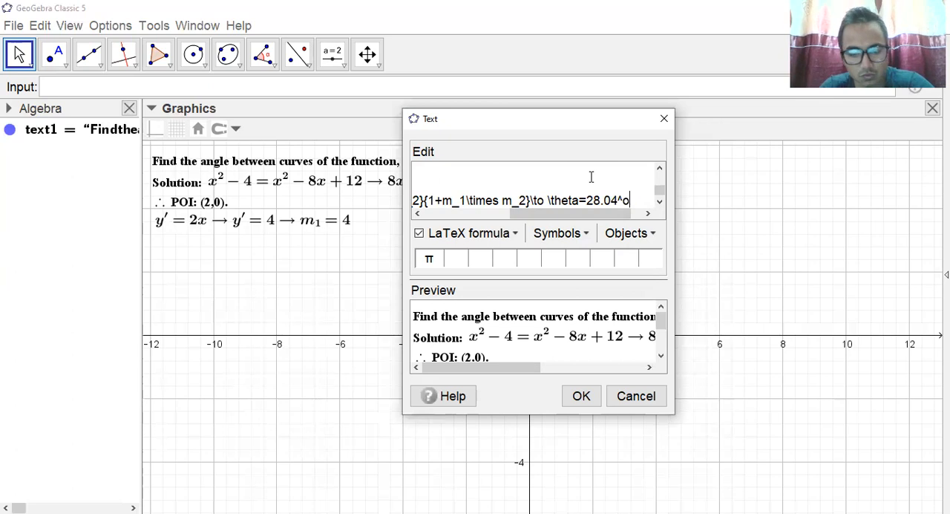
click(576, 396)
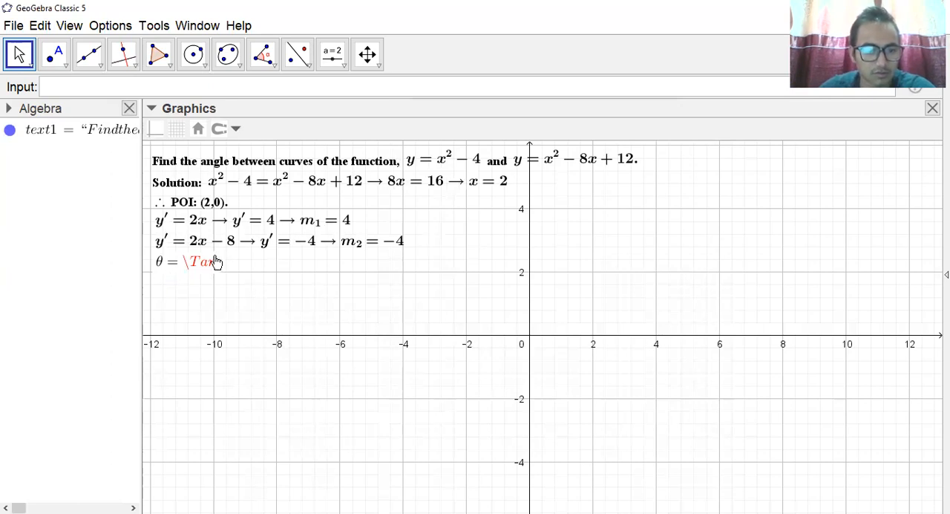
Reopen the solution text, change "\Tan" to "\tan" in the angle formula line, and apply the edit.
click(234, 221)
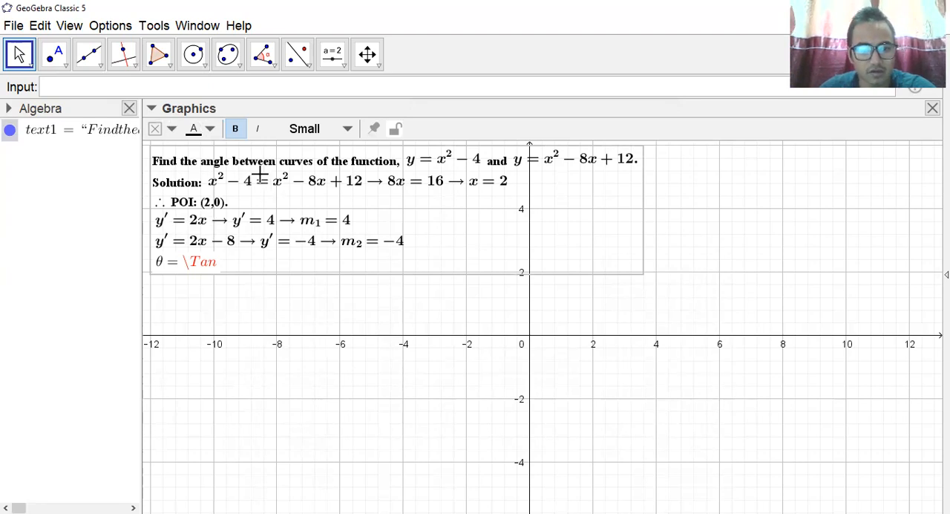
double_click(319, 180)
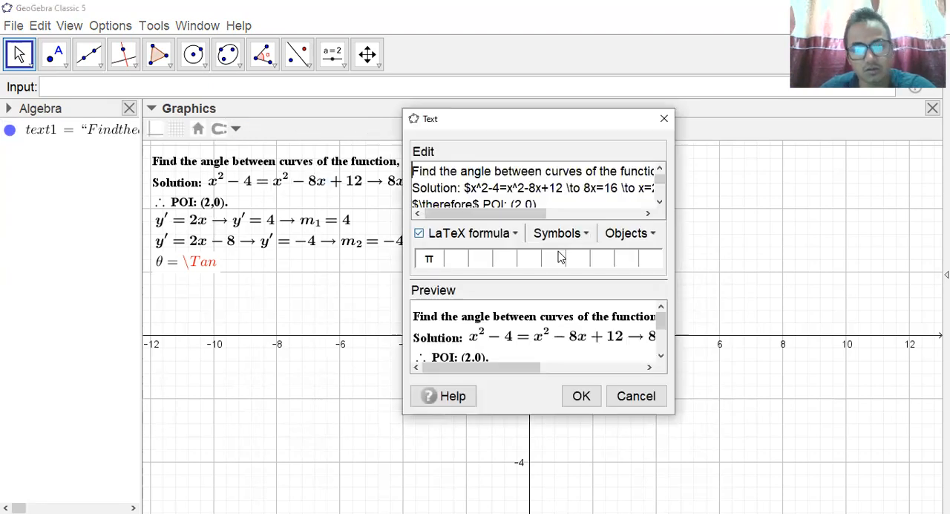
scroll(503, 193, down, 1)
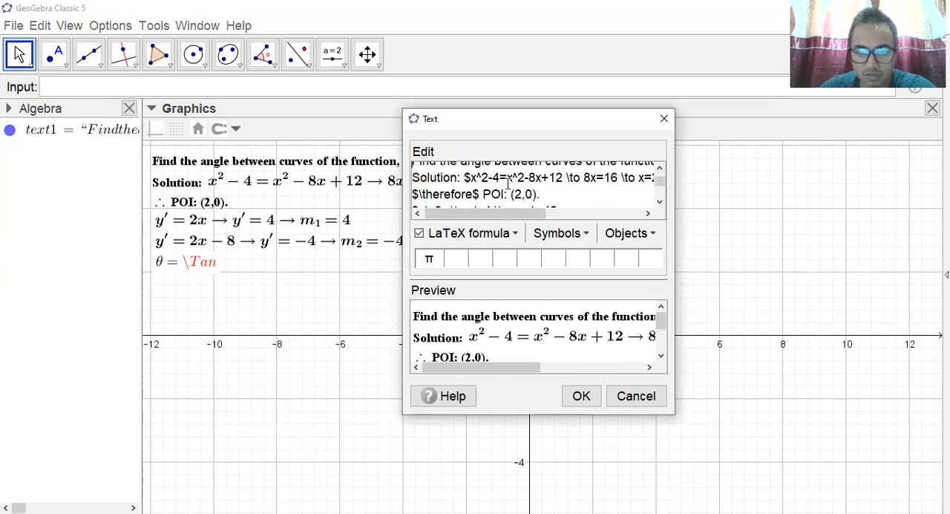
scroll(508, 184, down, 1)
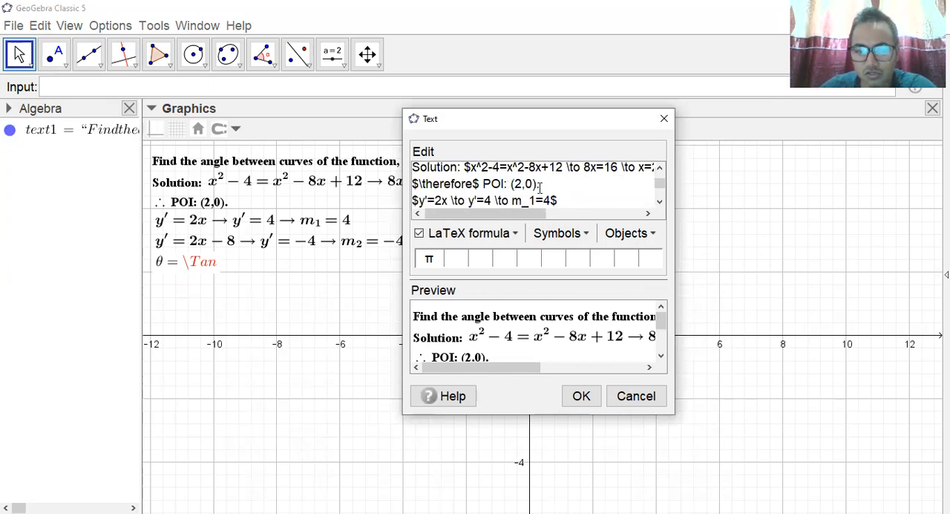
mouse_move(534, 216)
mouse_down()
mouse_move(561, 217)
mouse_move(536, 217)
mouse_up()
scroll(471, 184, down, 1)
scroll(471, 184, down, 1)
drag(478, 214, 457, 221)
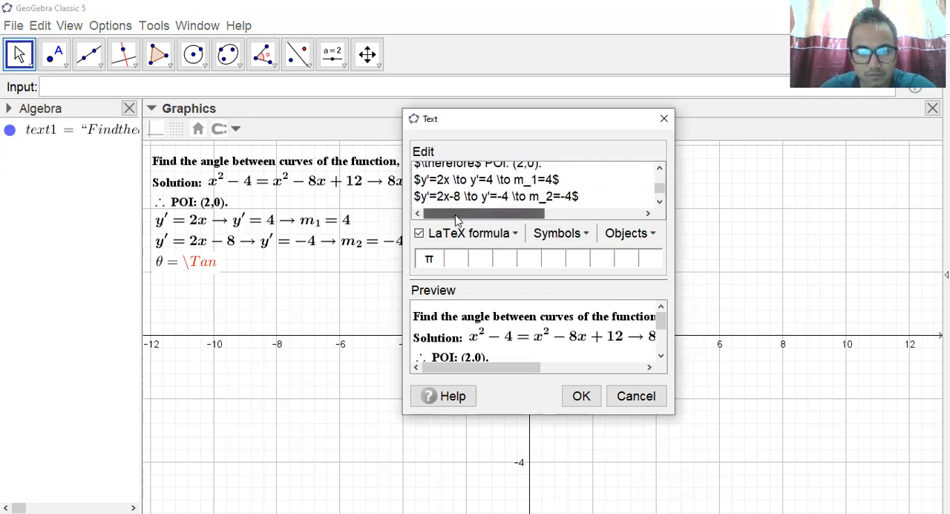
scroll(458, 192, up, 1)
scroll(458, 192, down, 1)
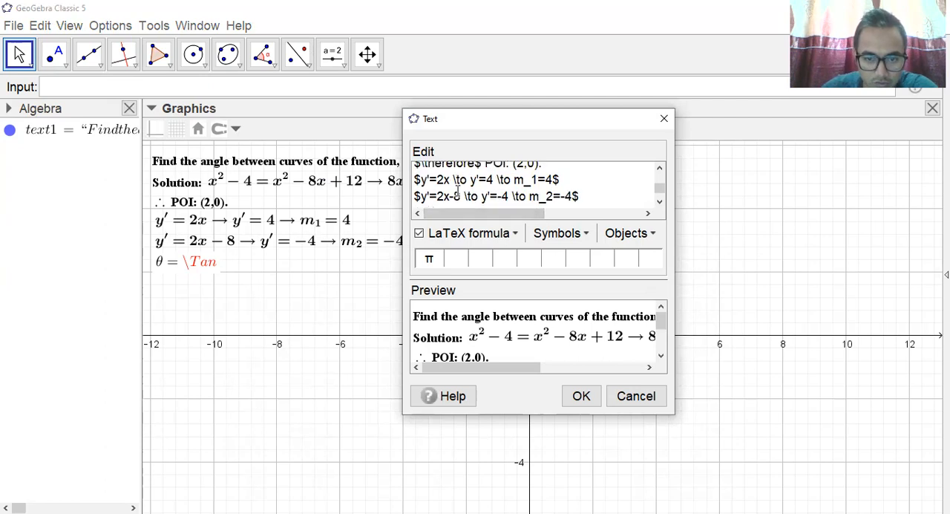
scroll(458, 191, down, 1)
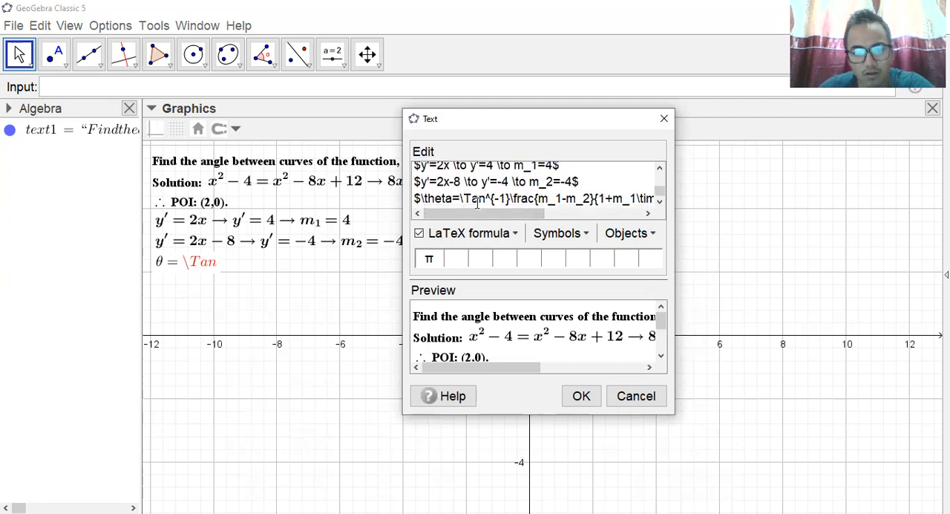
click(472, 199)
key(BackSpace)
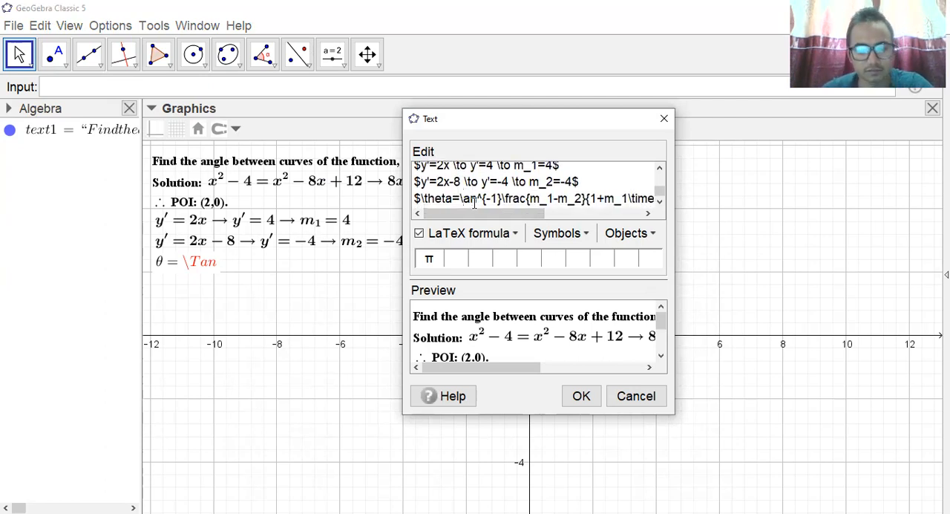
text(t)
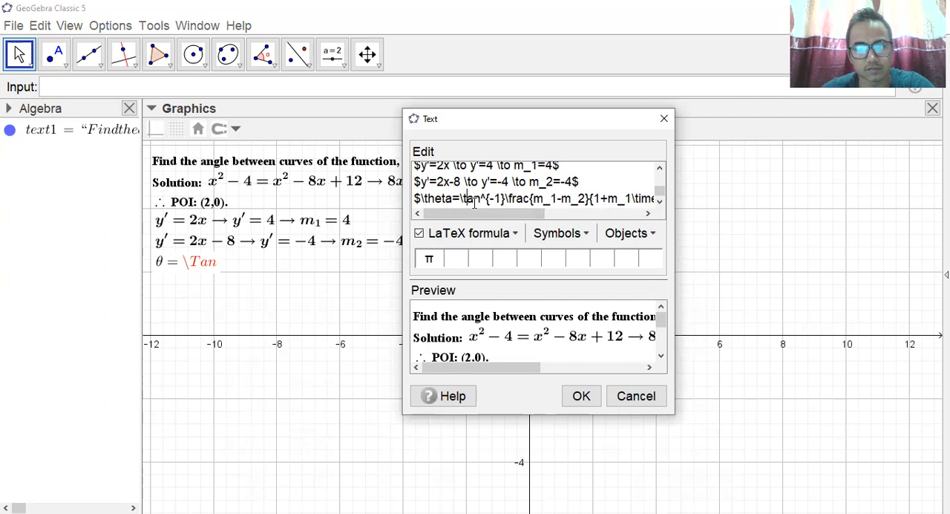
click(580, 396)
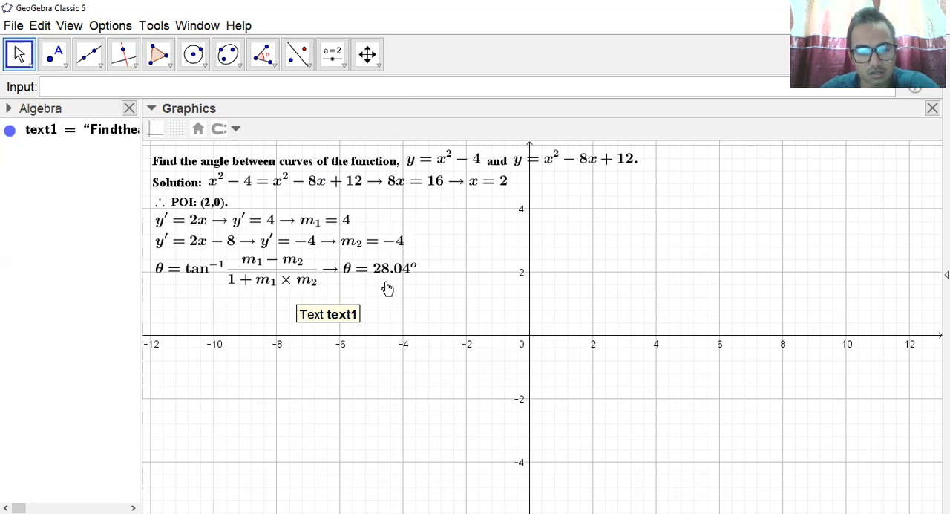
click(187, 176)
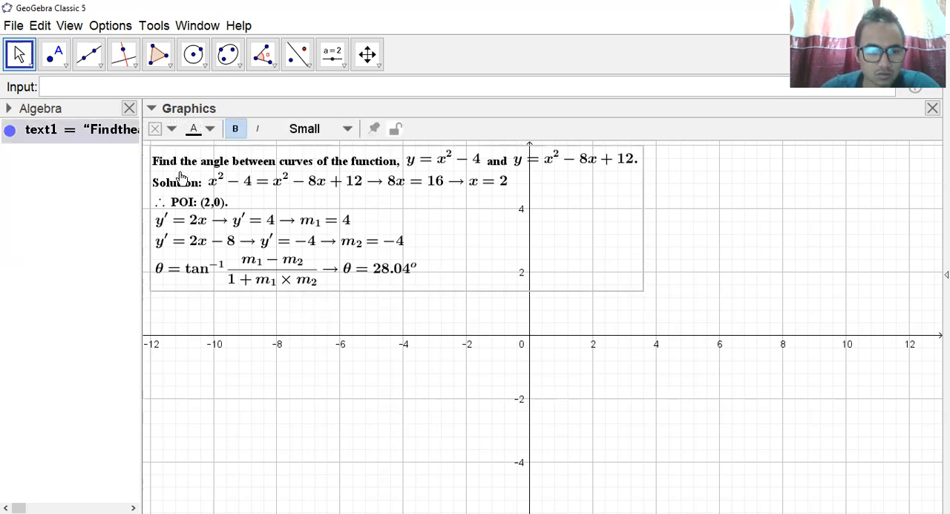
right_click(186, 176)
click(250, 348)
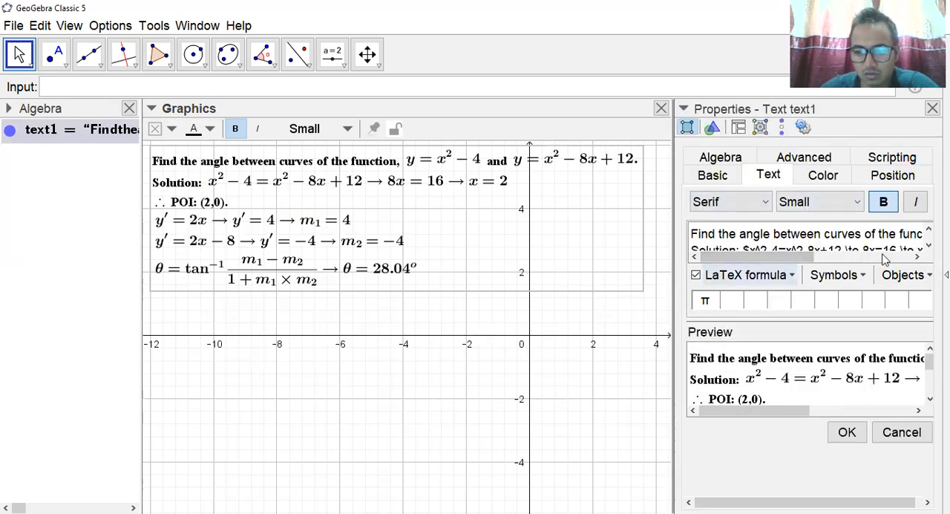
click(851, 435)
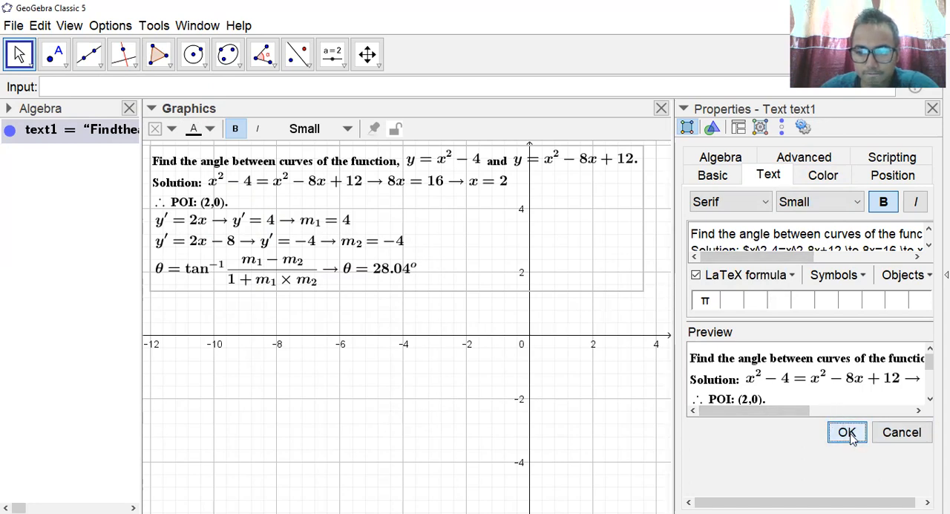
click(932, 109)
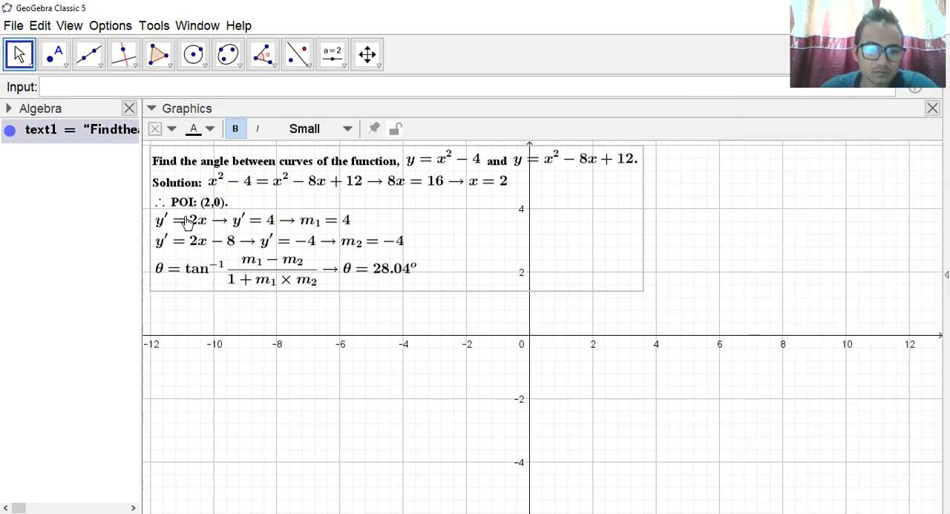
Move the solution text higher in the graphics view and plot the curve y=x^2-4.
drag(199, 199, 195, 140)
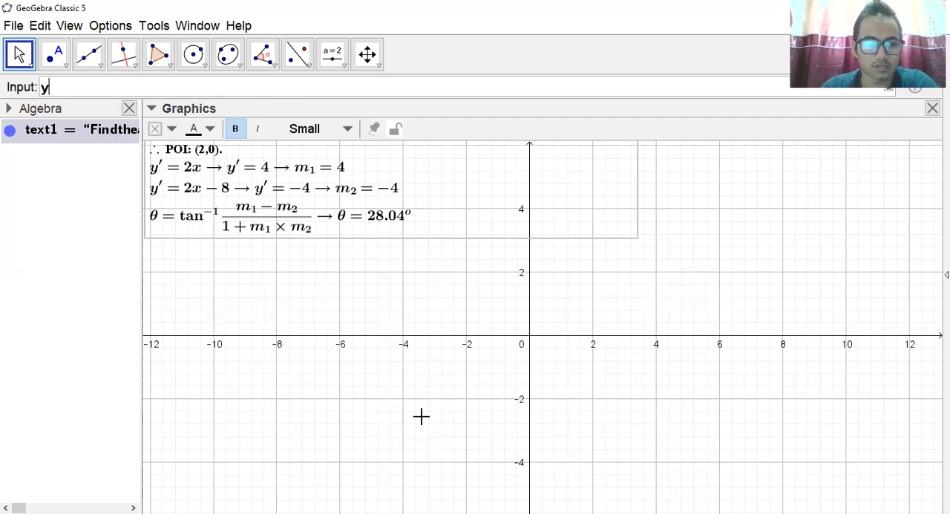
key(Return)
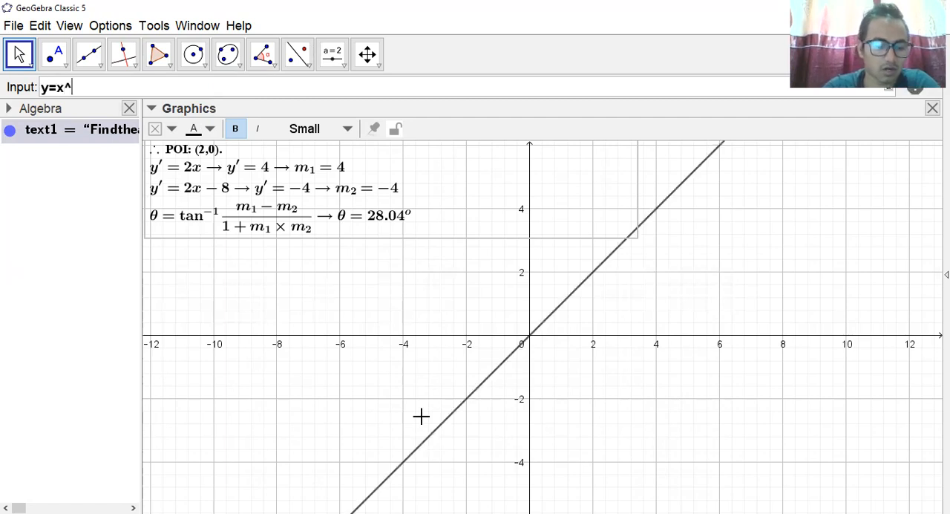
key(Return)
text(-4)
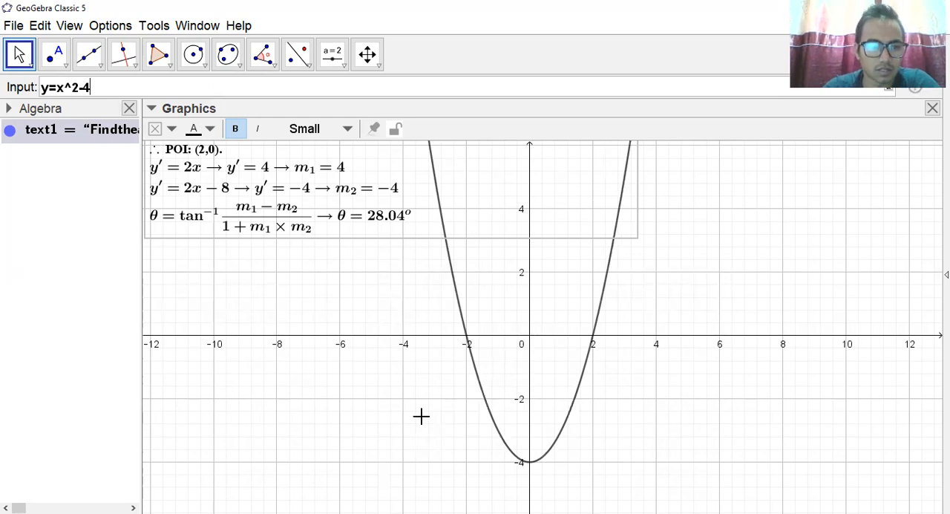
key(Return)
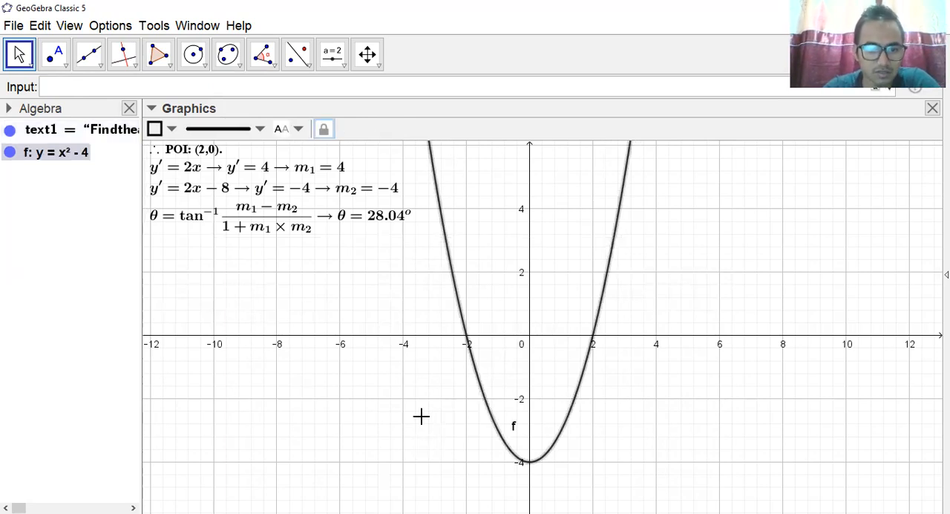
Plot the second curve, y=x^2-8x+12.
text(y=x^)
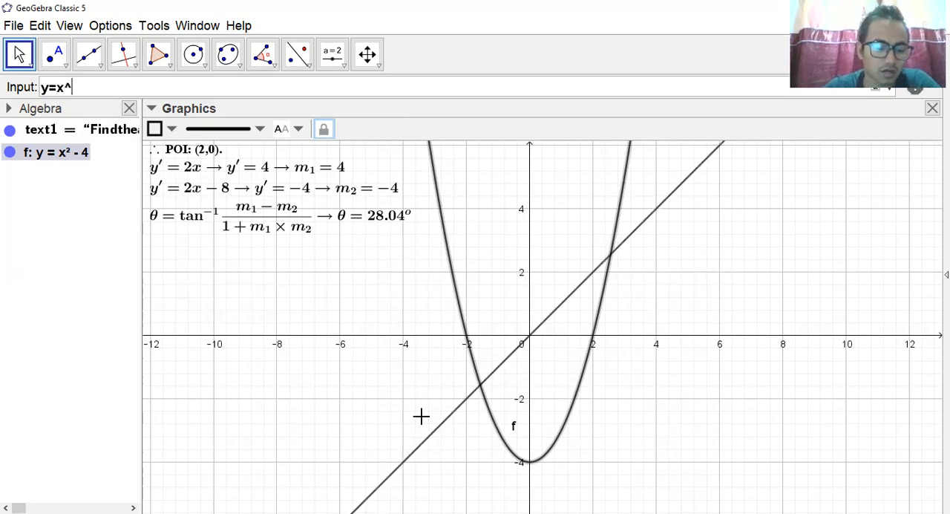
text(2-8x)
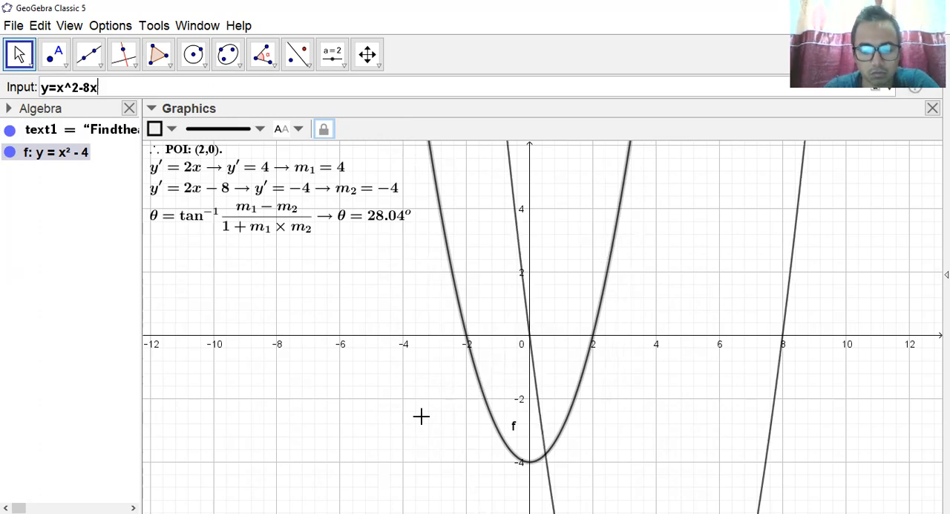
text(+12)
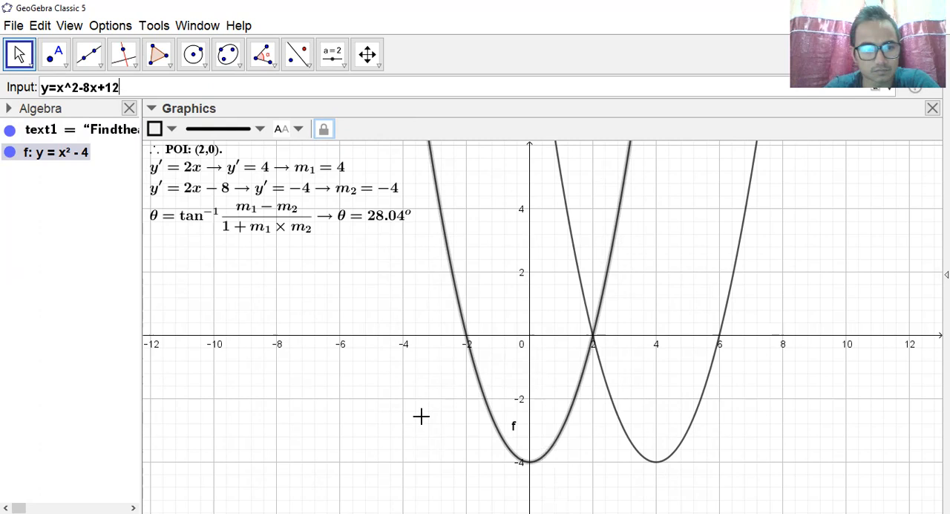
key(Return)
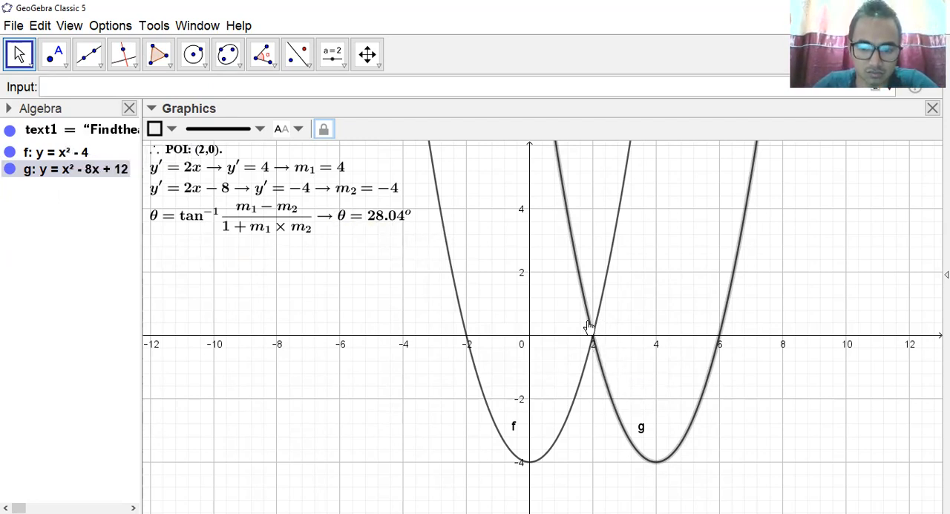
Draw a short segment from the curves' intersection at (2, 0) to a point just below it on y=x^2-4, at about (2, -0.01).
click(99, 67)
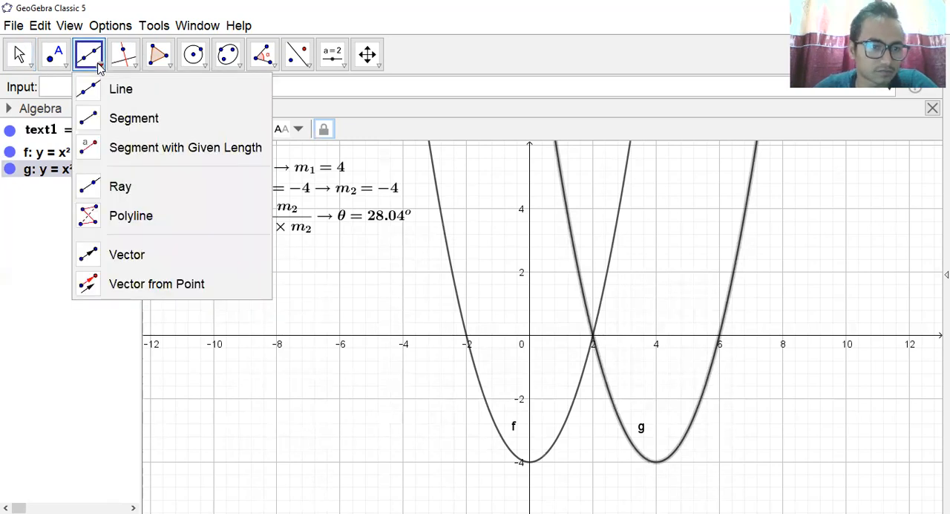
click(130, 122)
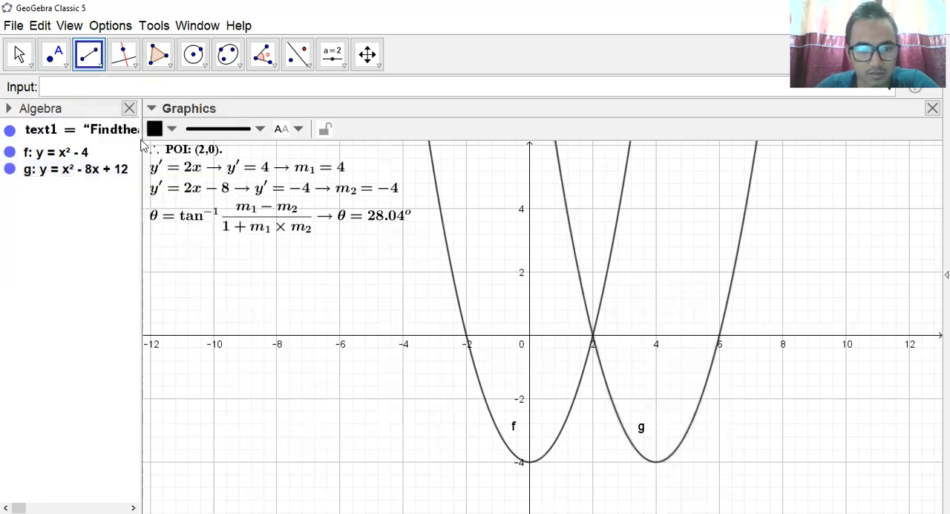
click(593, 336)
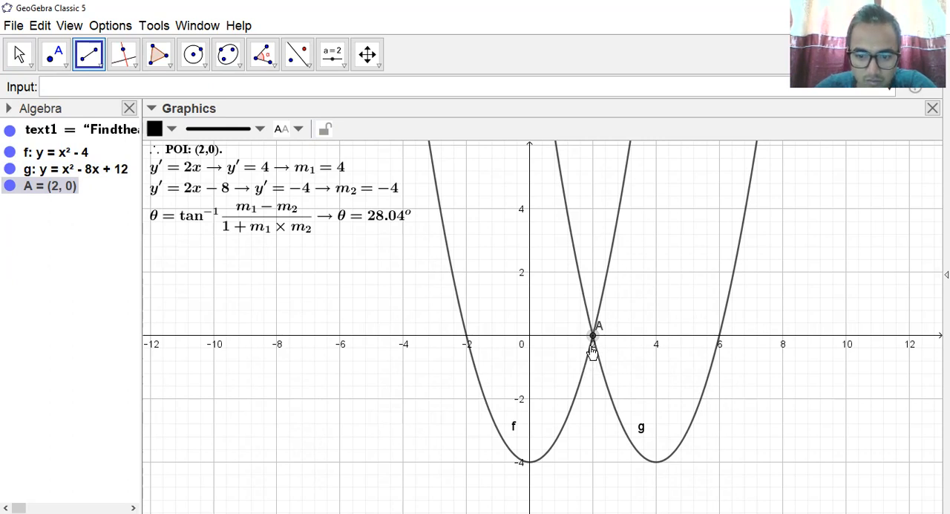
scroll(590, 357, up, 1)
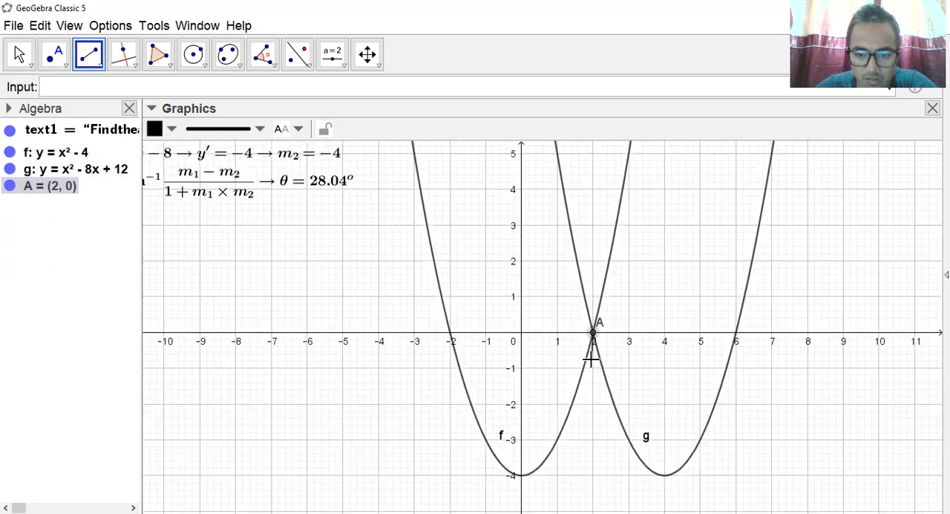
scroll(590, 360, up, 5)
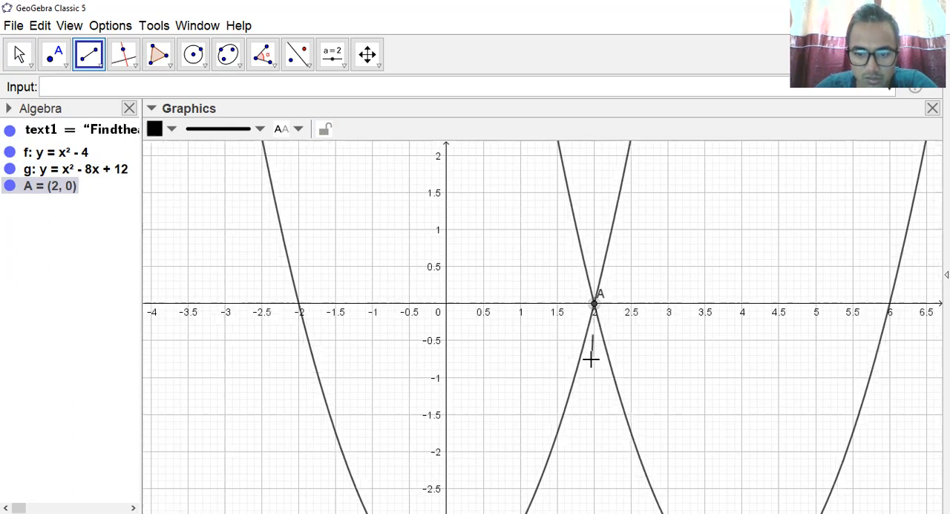
scroll(590, 358, up, 3)
scroll(628, 245, up, 1)
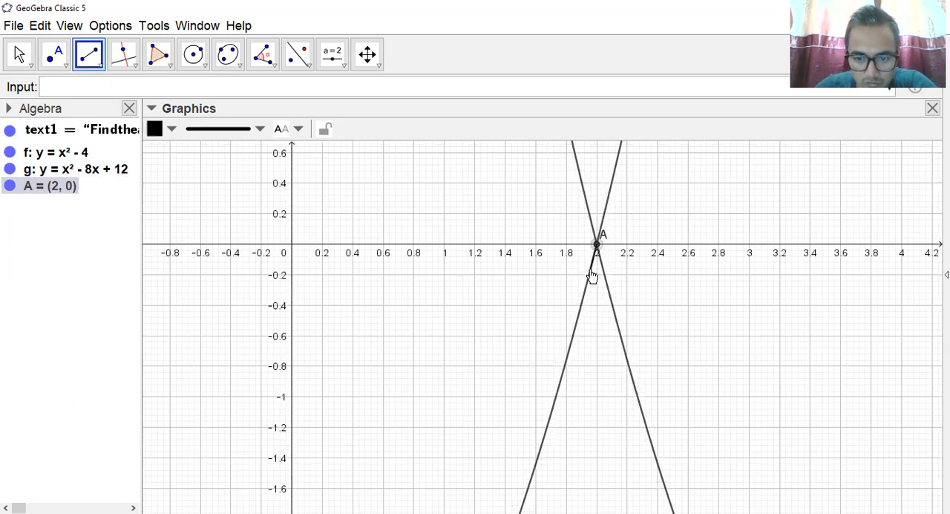
scroll(592, 271, up, 2)
scroll(592, 270, up, 8)
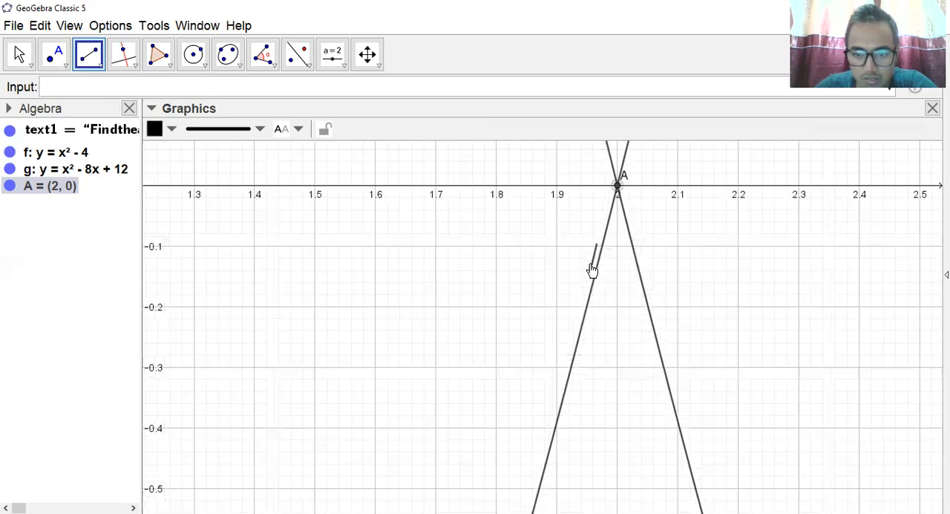
scroll(591, 270, up, 2)
scroll(618, 197, up, 1)
scroll(618, 196, up, 3)
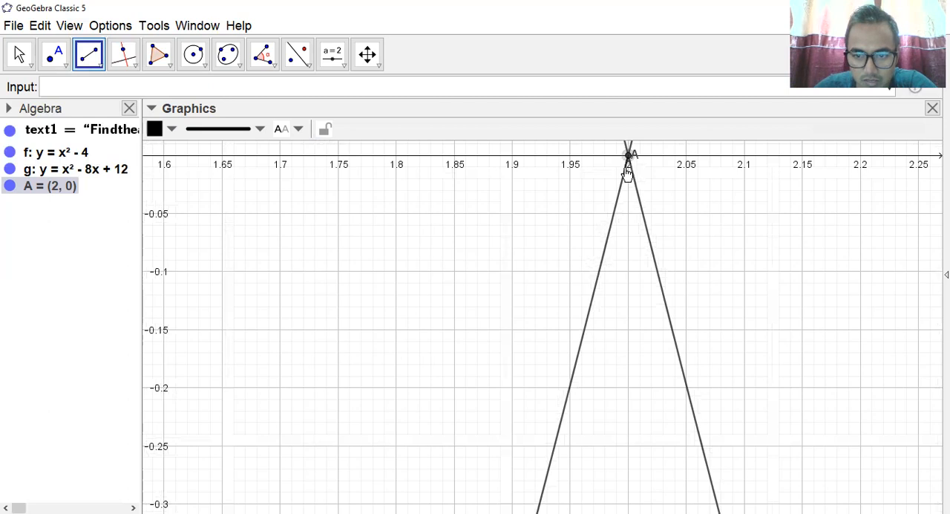
click(627, 168)
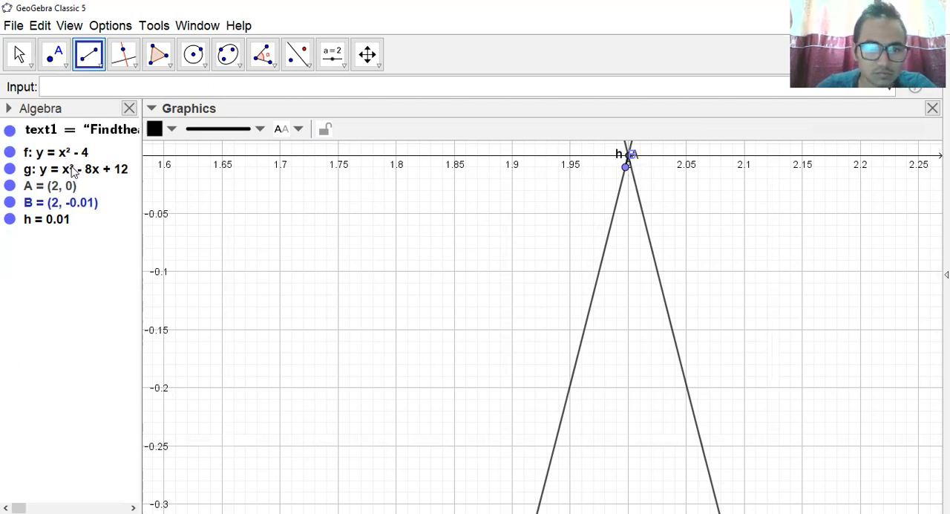
click(20, 58)
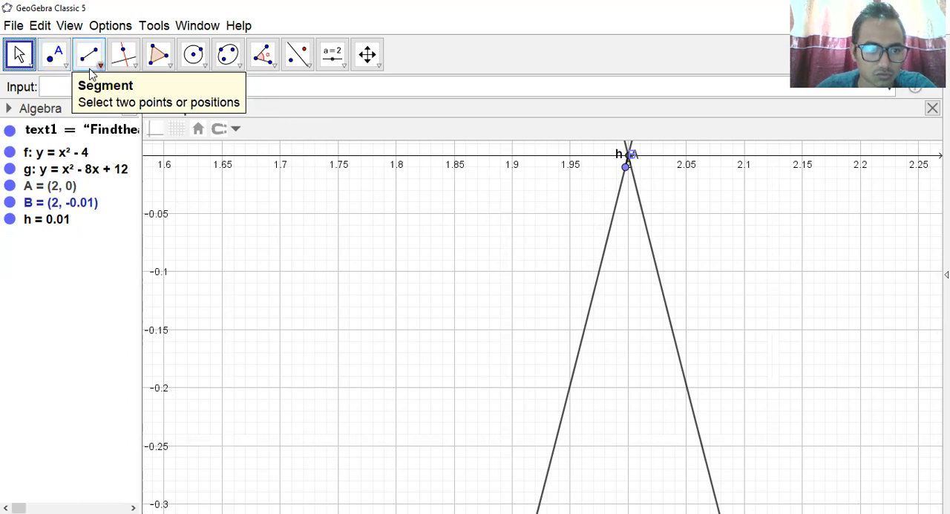
click(90, 73)
click(134, 124)
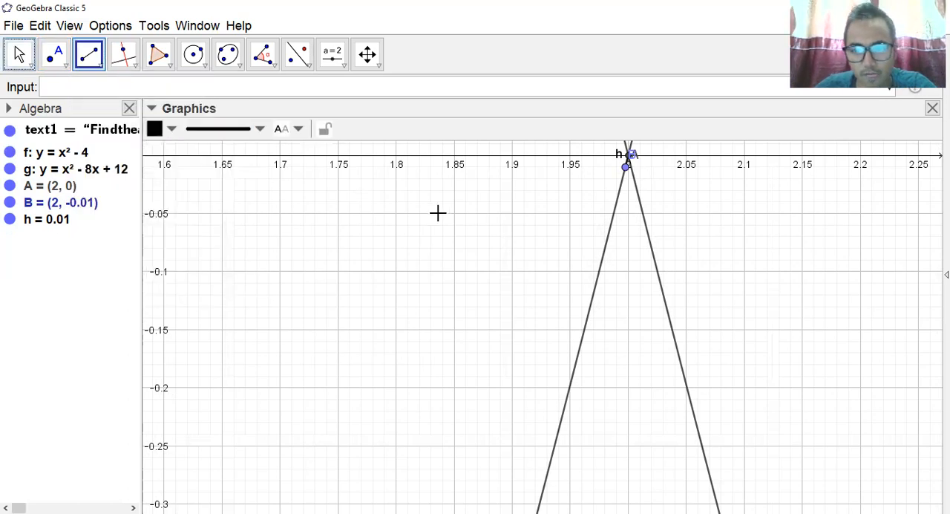
scroll(678, 307, up, 2)
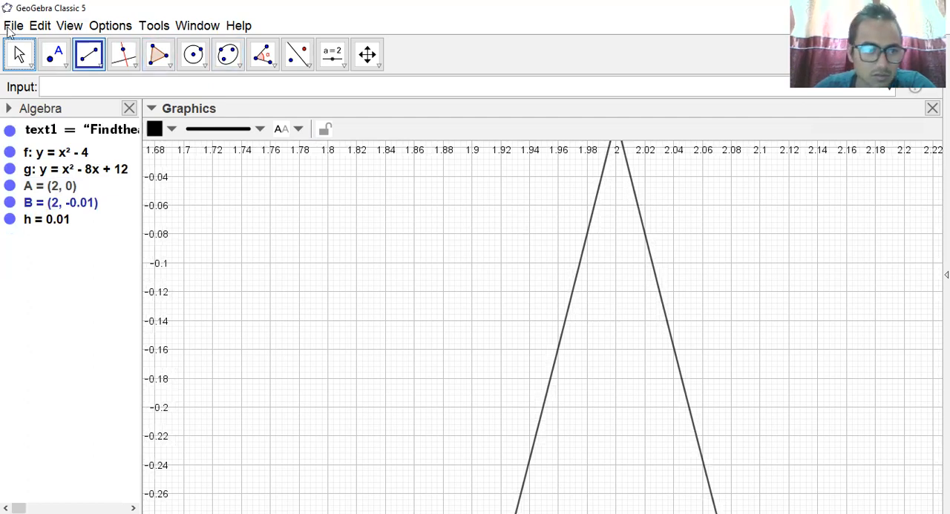
click(18, 54)
Hide the labels of point B, segment h and point A at the curves' intersection.
scroll(520, 382, up, 1)
scroll(624, 331, up, 1)
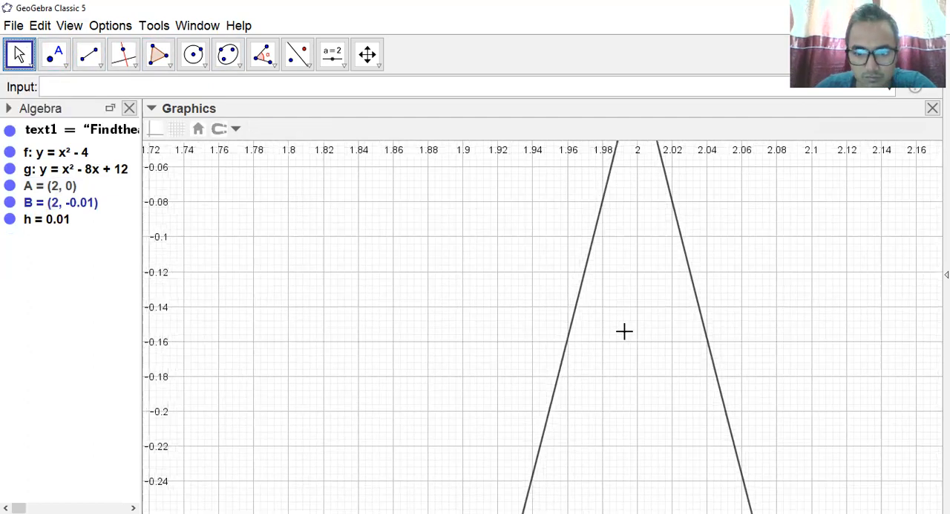
drag(599, 268, 546, 463)
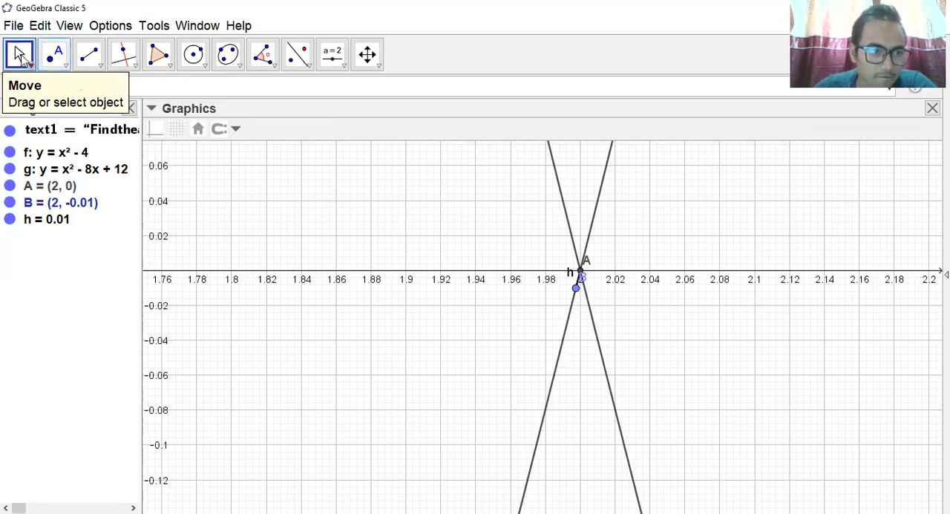
right_click(32, 208)
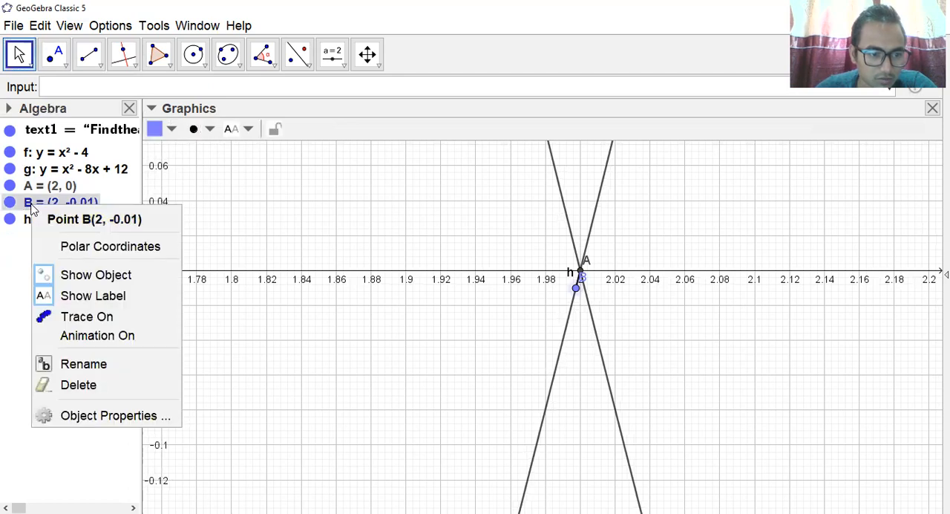
click(99, 297)
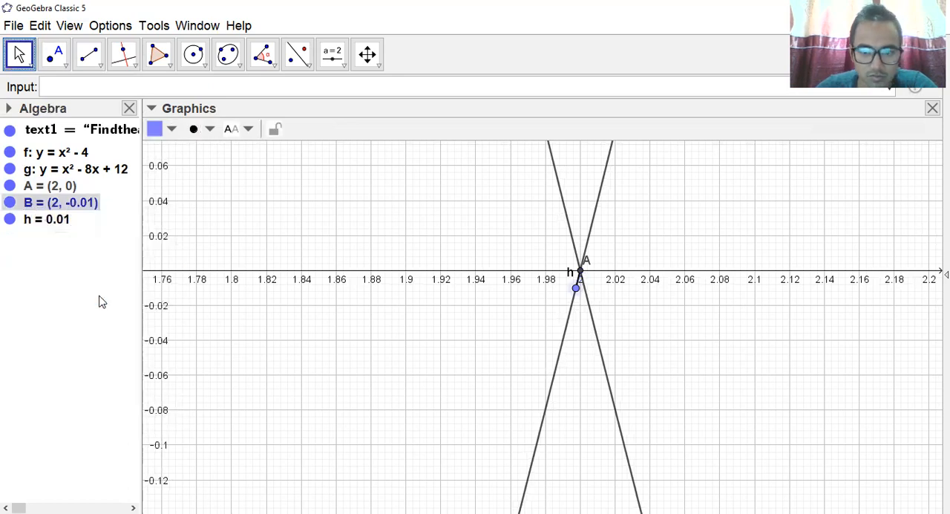
right_click(11, 219)
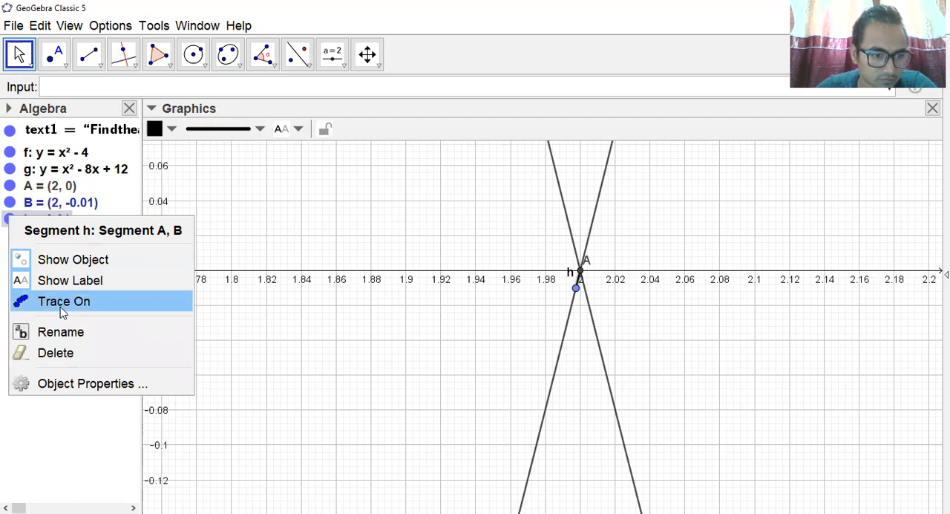
click(64, 286)
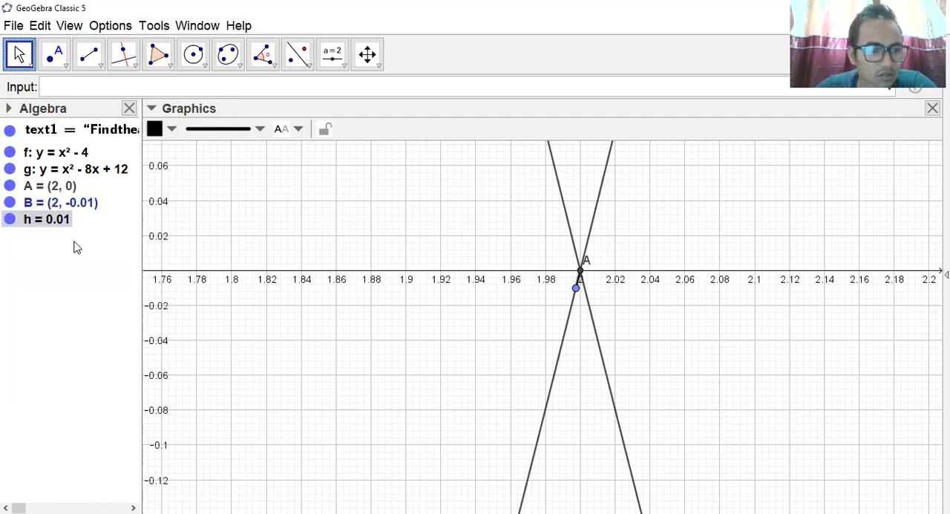
right_click(10, 187)
click(51, 276)
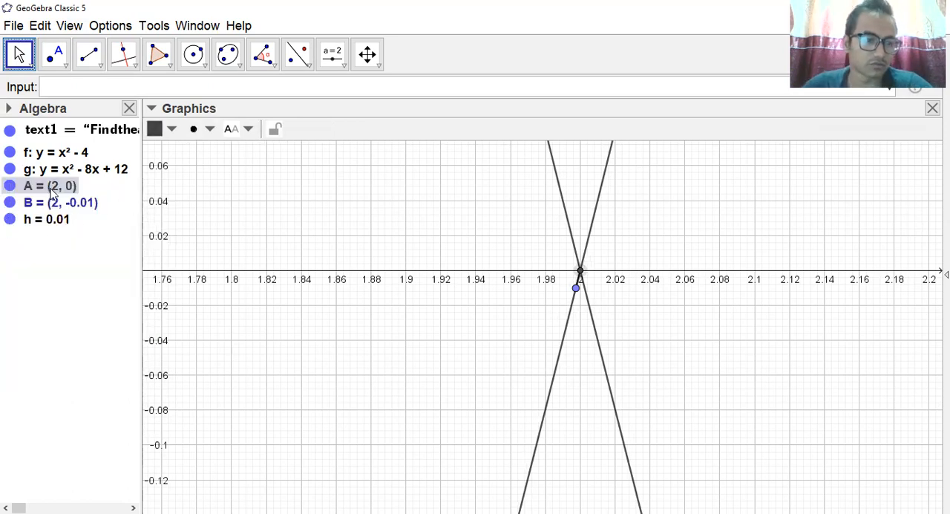
click(90, 56)
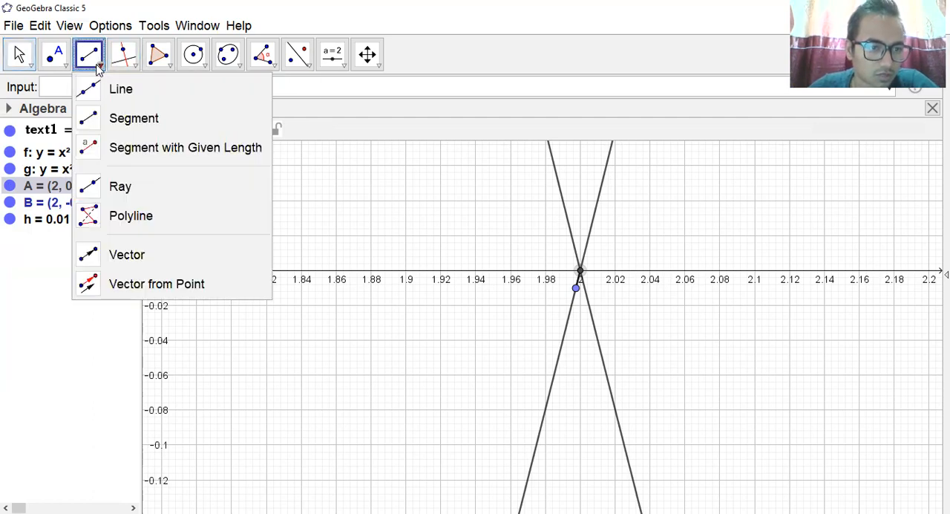
click(133, 125)
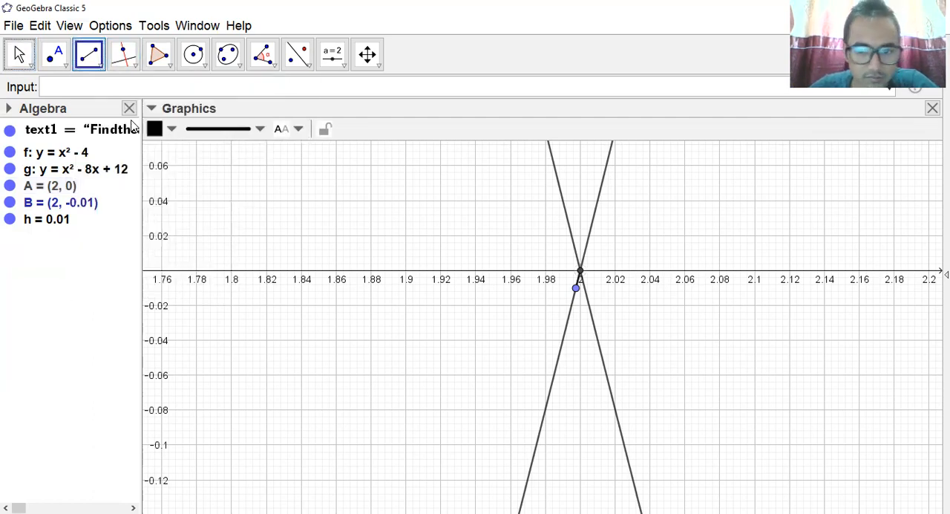
click(579, 290)
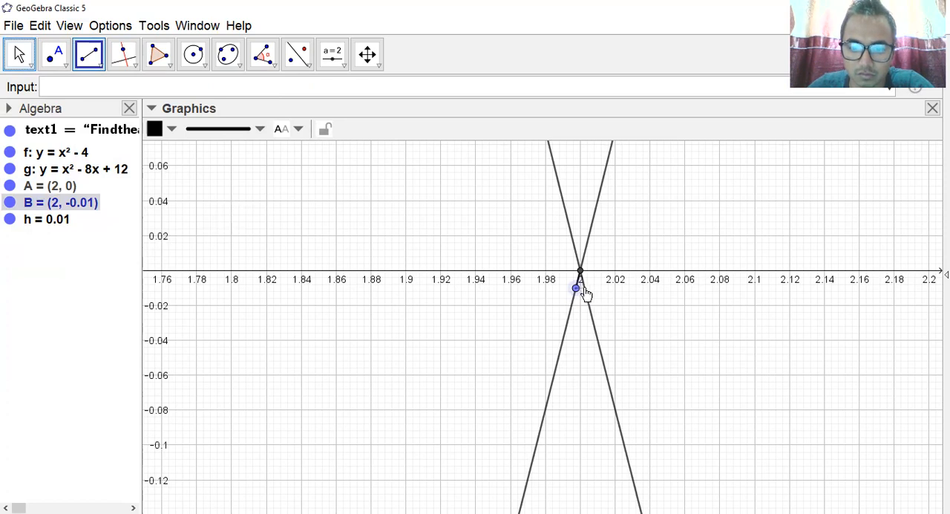
click(586, 294)
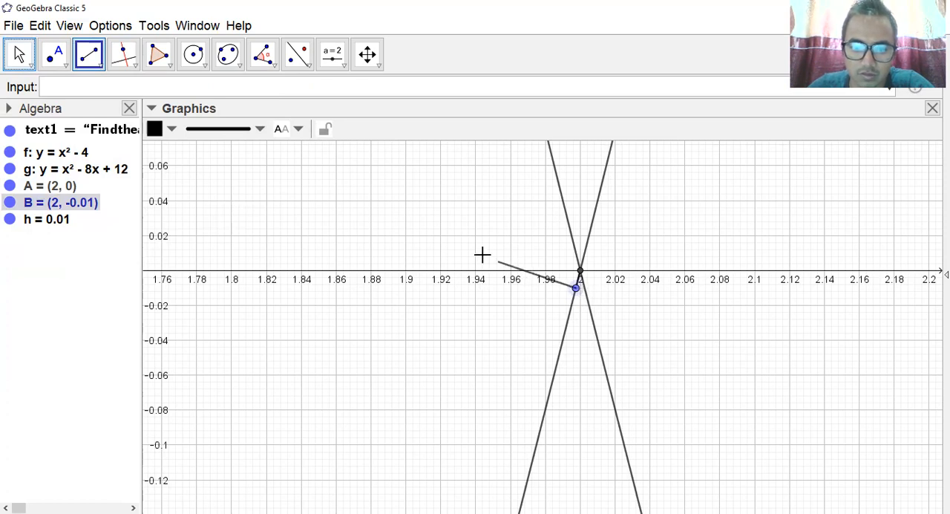
click(19, 55)
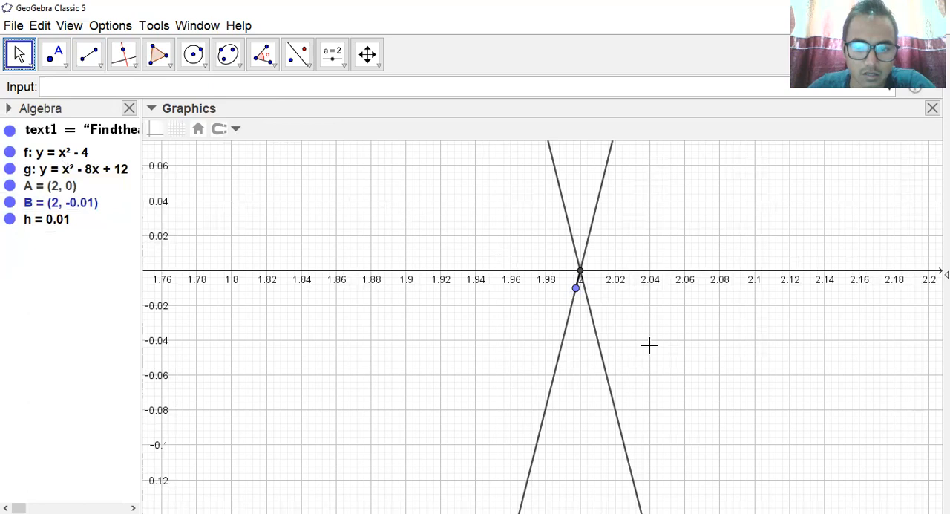
click(98, 66)
click(128, 119)
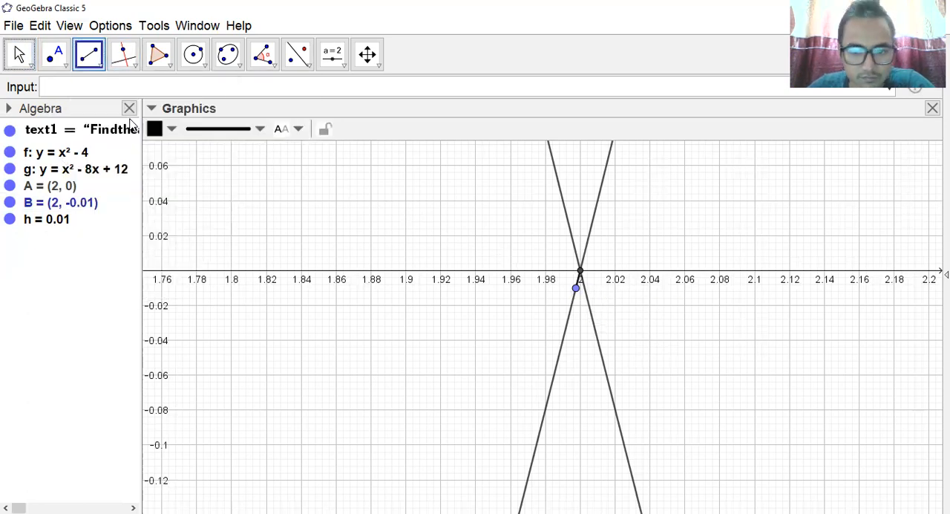
click(579, 289)
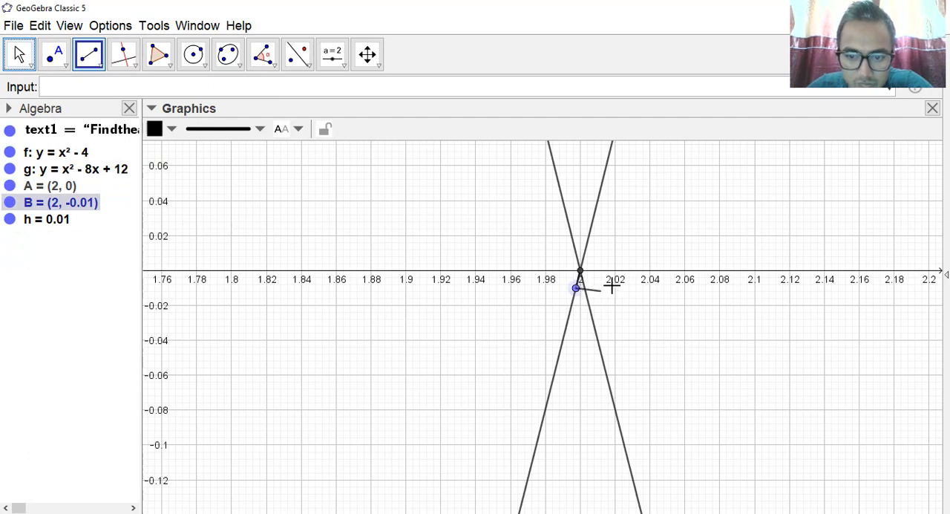
click(19, 54)
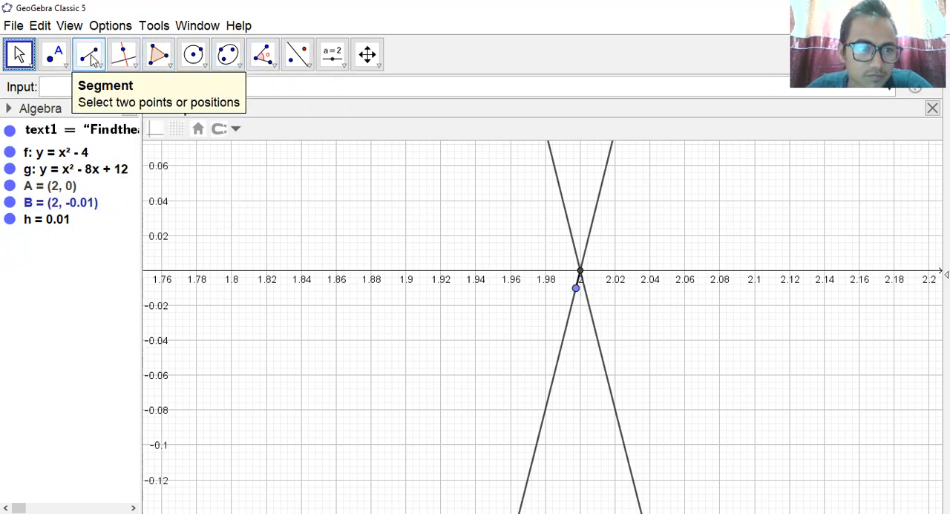
click(89, 56)
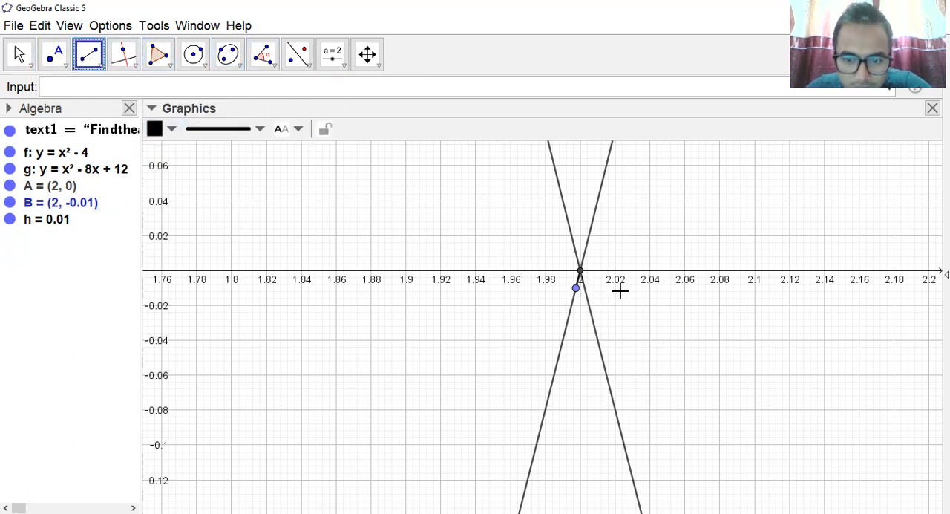
click(578, 288)
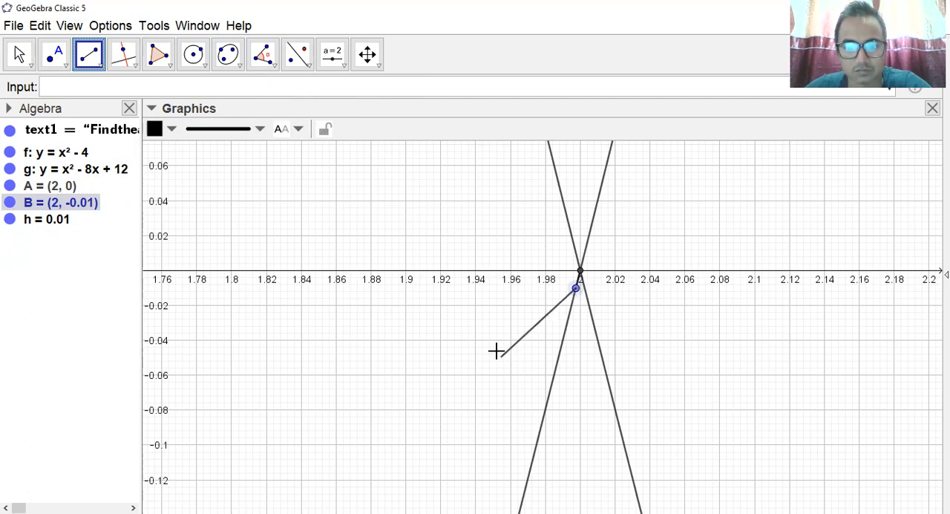
click(21, 54)
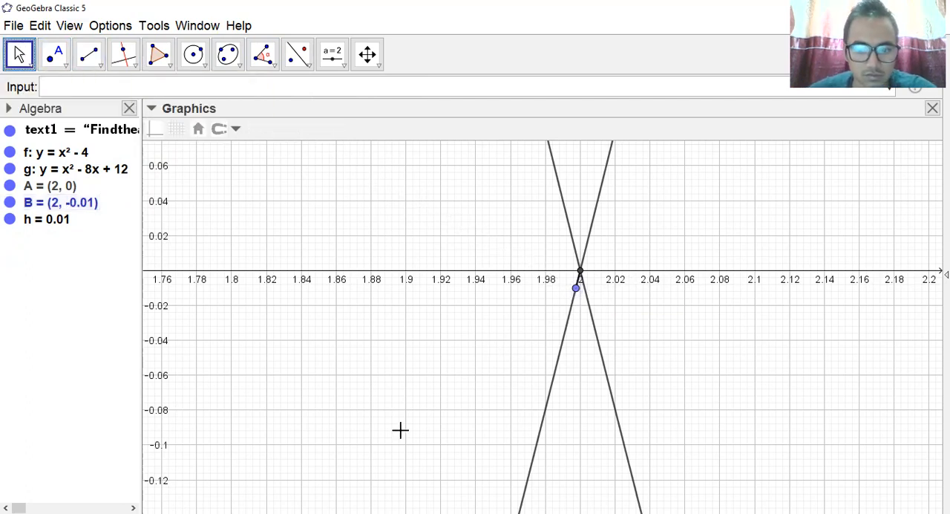
Draw a short segment from a point on y=x^2-8x+12 at about (2, -0.01) to the curves' intersection at (2, 0).
scroll(668, 382, up, 2)
scroll(667, 382, up, 4)
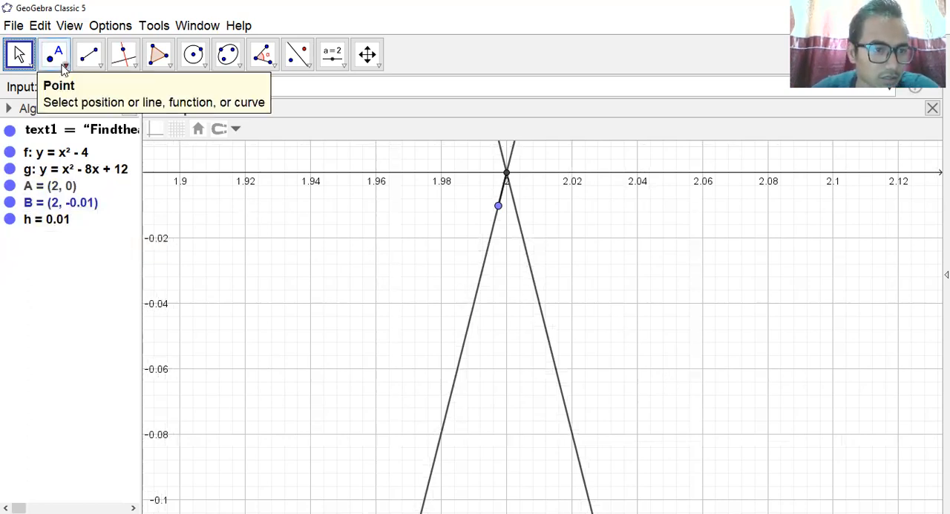
click(98, 68)
click(115, 117)
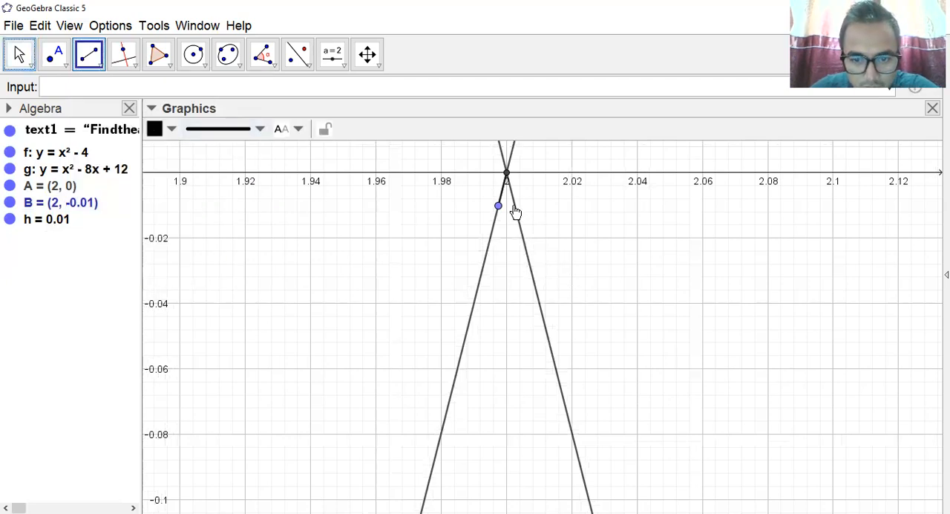
click(514, 202)
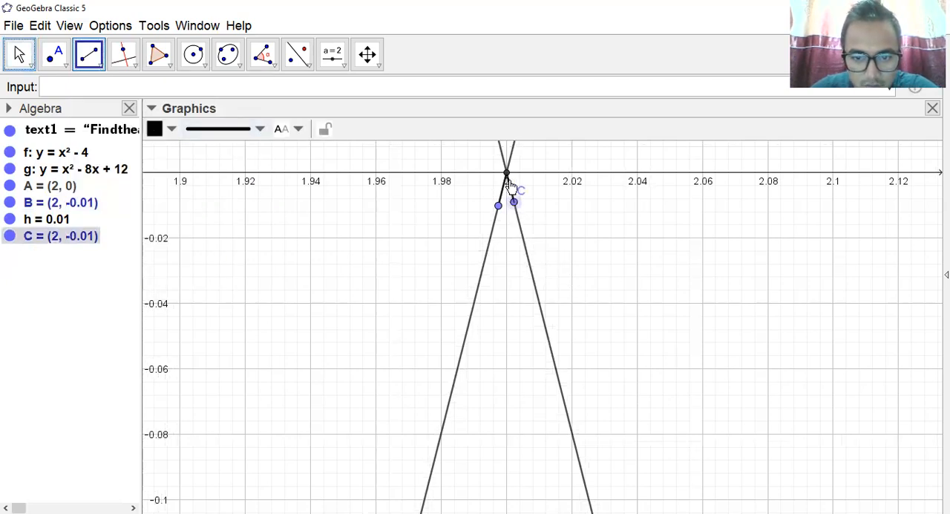
click(506, 173)
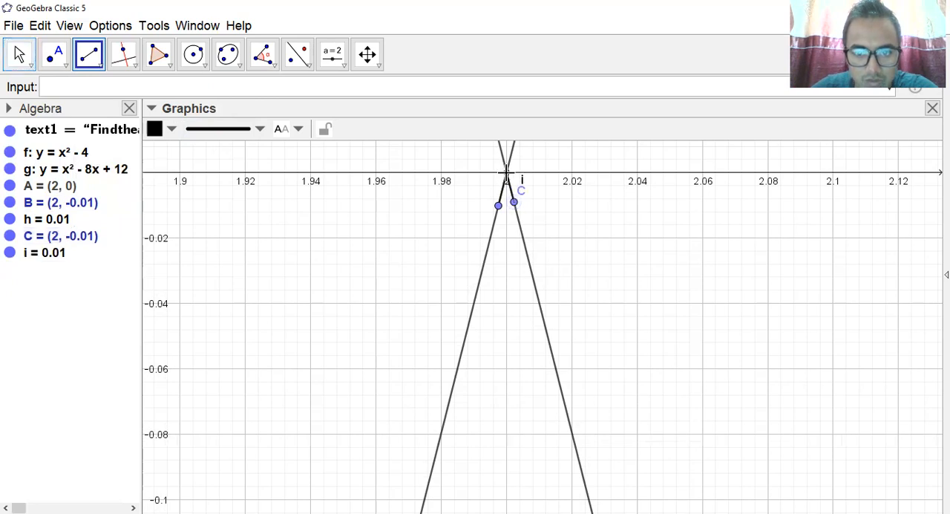
click(31, 69)
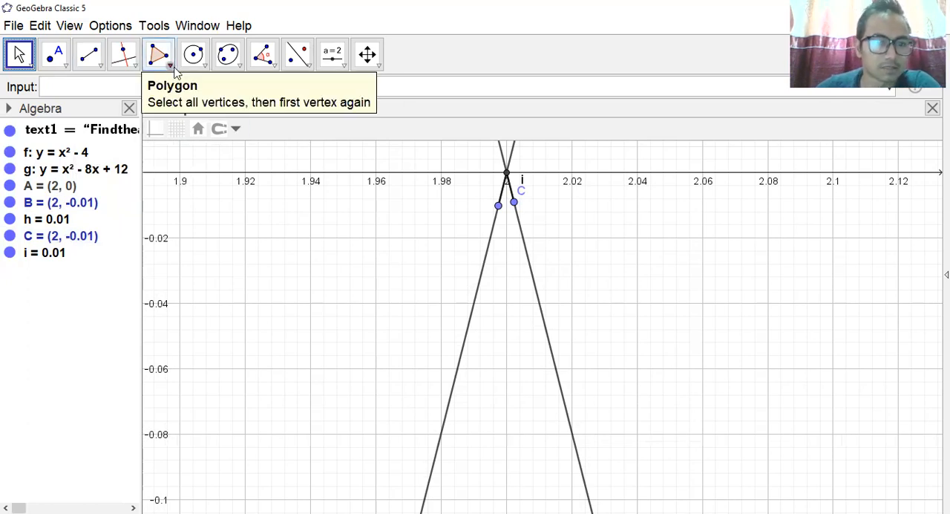
Mark the angle between the two short segments, using points B, A and C with its vertex at the intersection (2, 0).
click(276, 68)
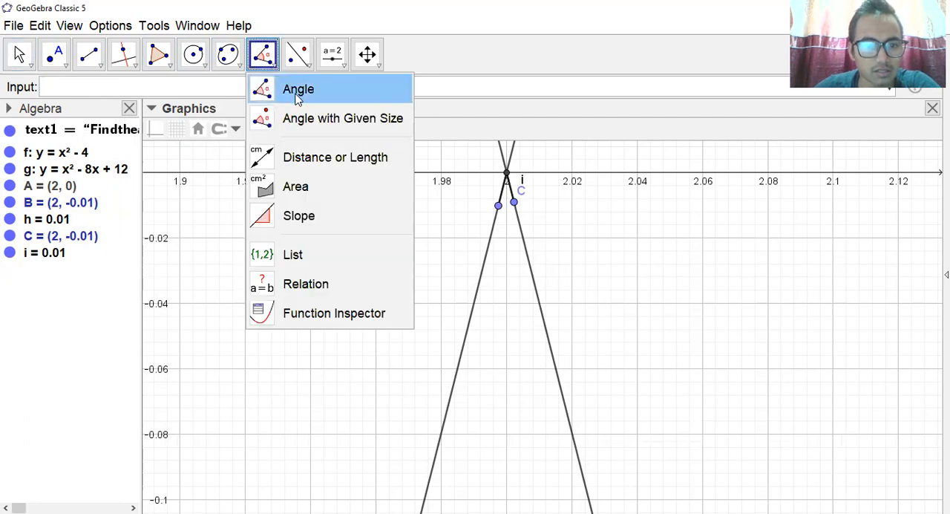
click(298, 89)
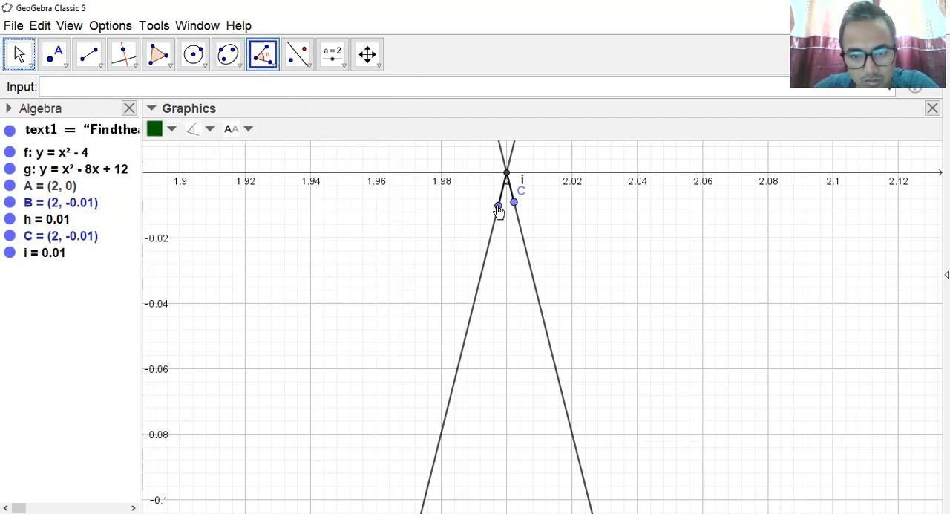
click(498, 207)
click(506, 176)
click(513, 202)
click(514, 205)
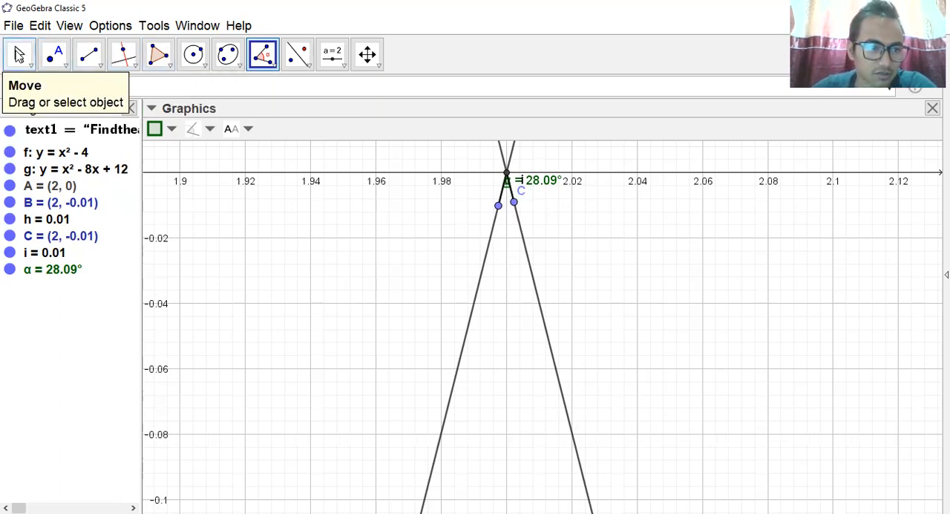
click(19, 55)
Hide the grid and the axes in the graphics view, with the solution text and both parabolas in view.
scroll(540, 333, down, 3)
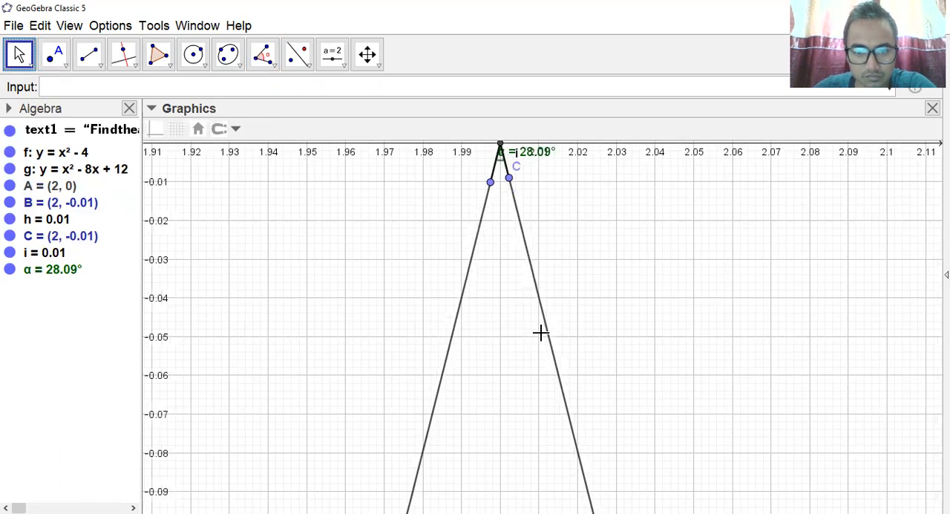
scroll(540, 332, down, 12)
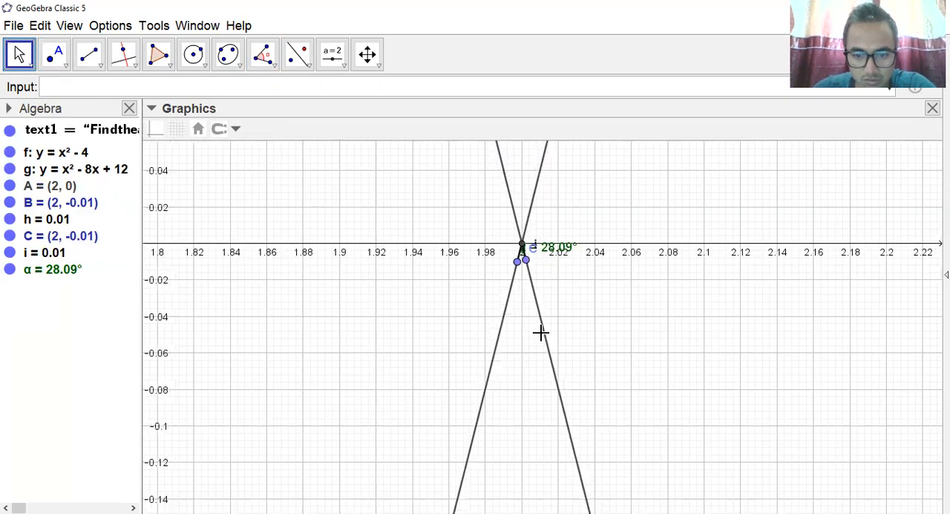
scroll(540, 333, down, 6)
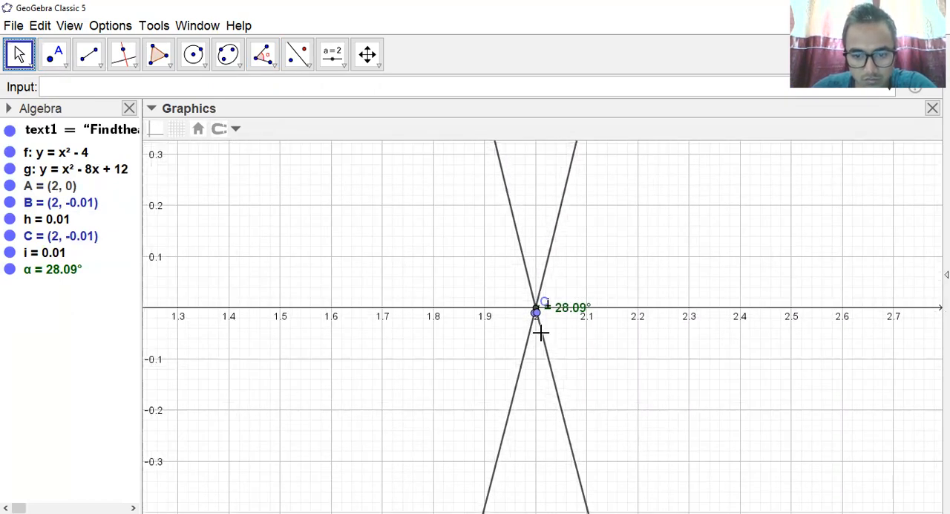
scroll(540, 333, down, 10)
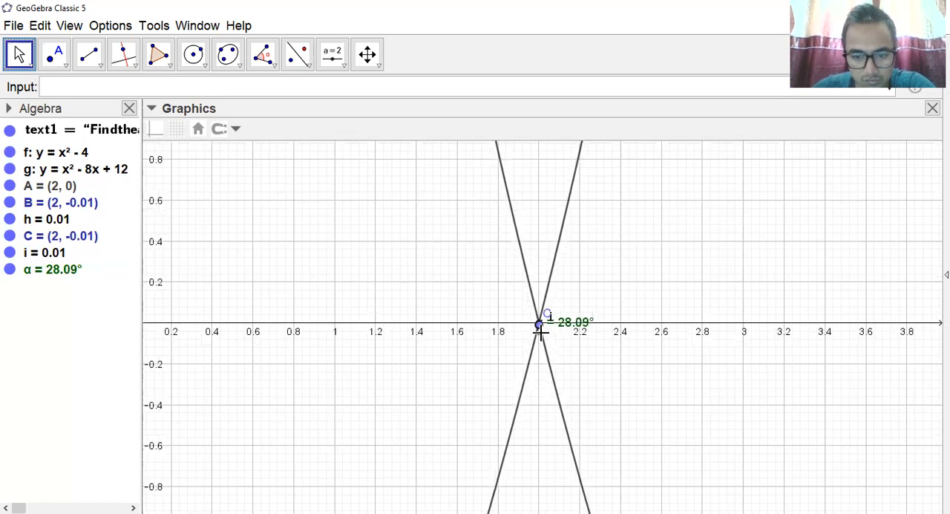
scroll(541, 333, down, 12)
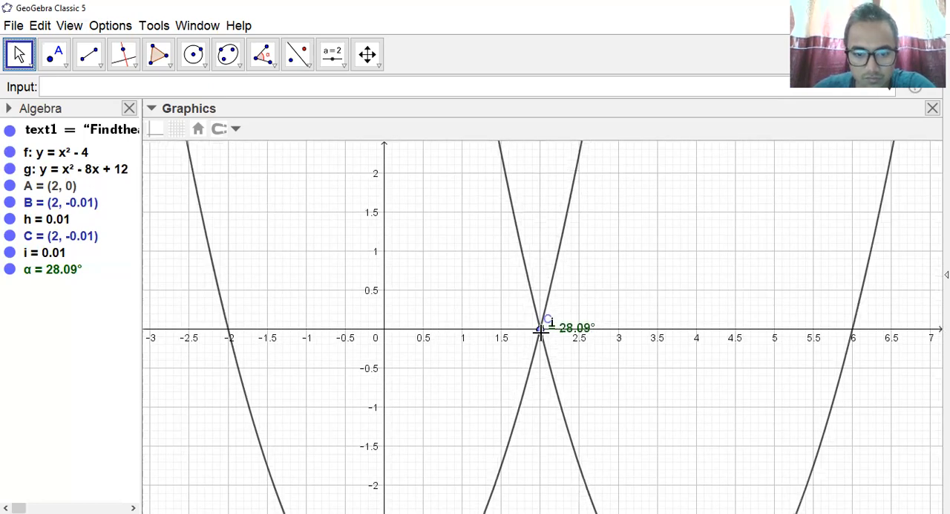
scroll(540, 333, down, 8)
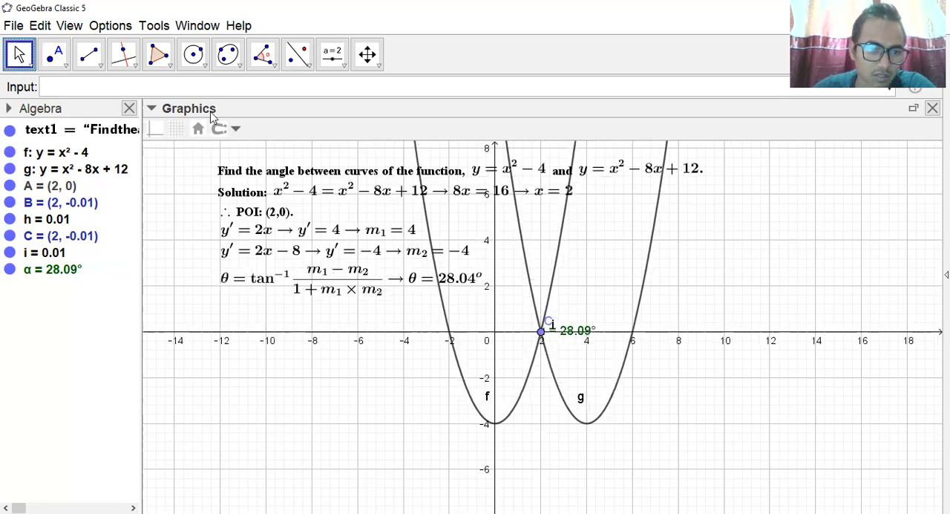
click(176, 130)
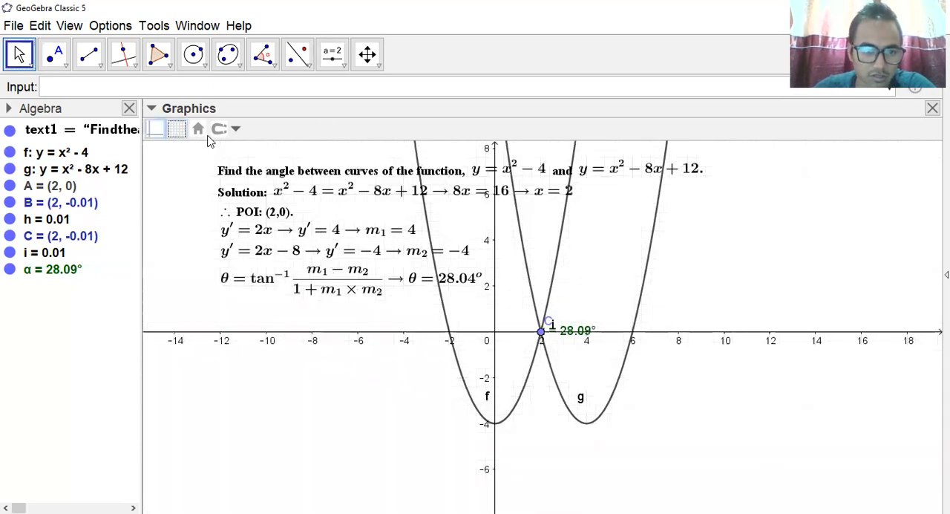
click(155, 130)
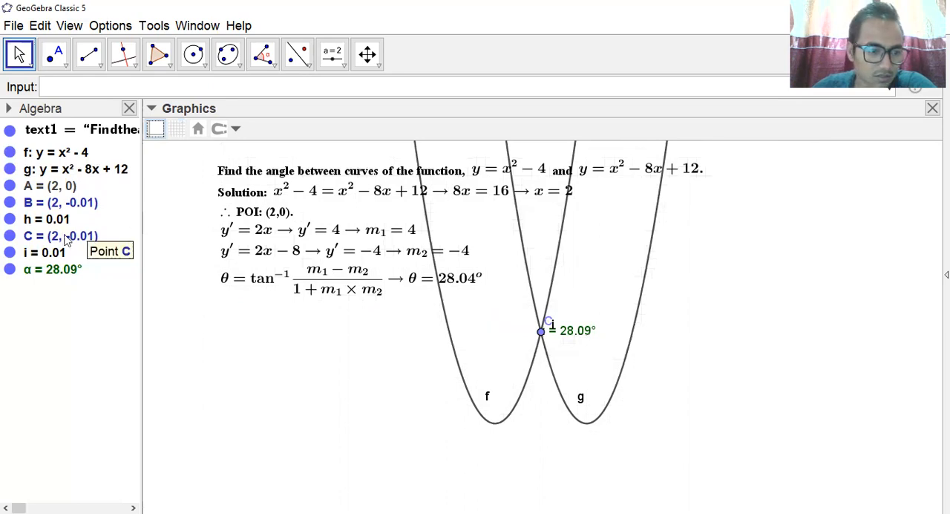
Hide points B and C and segments h and i, leaving point A and the angle shown at the intersection.
click(10, 236)
click(10, 254)
click(10, 253)
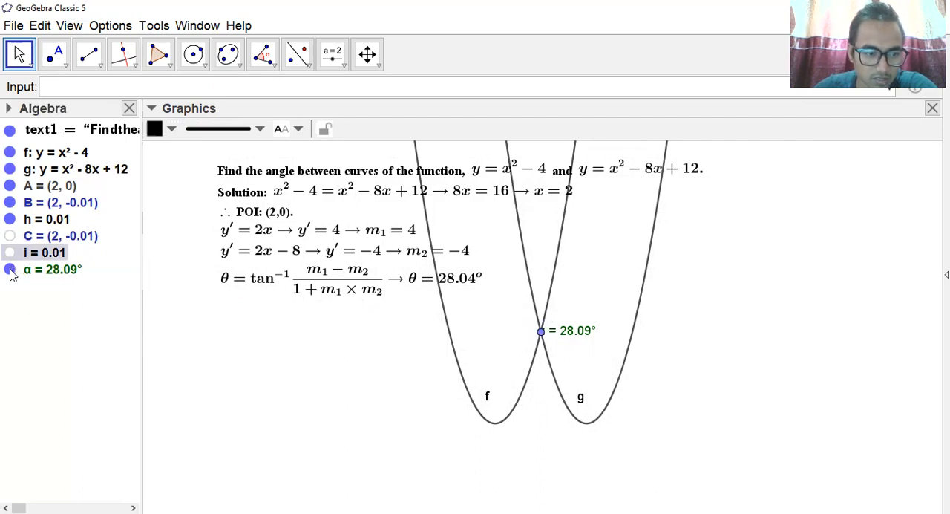
click(11, 225)
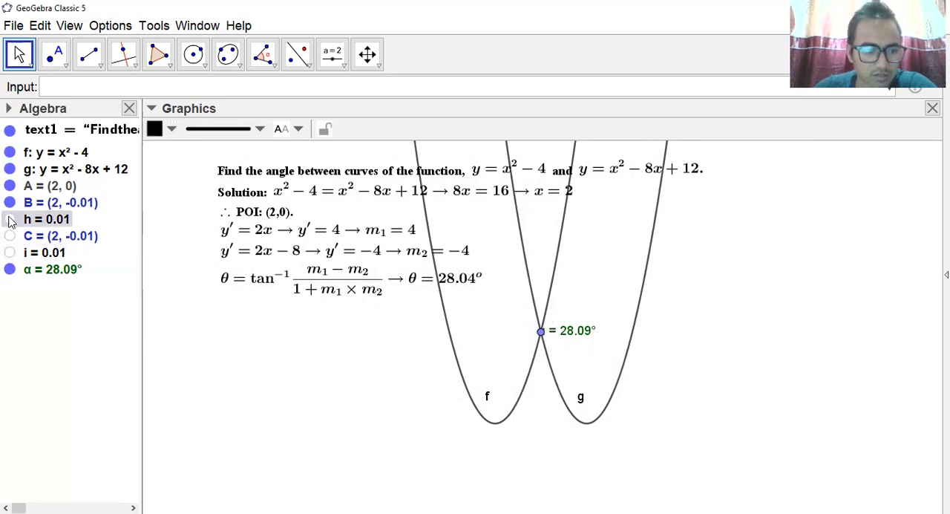
click(10, 203)
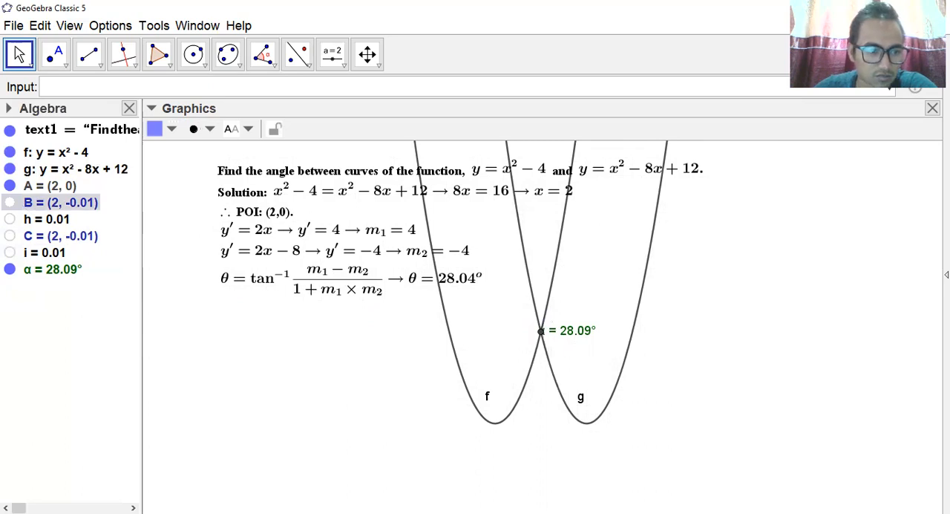
click(10, 186)
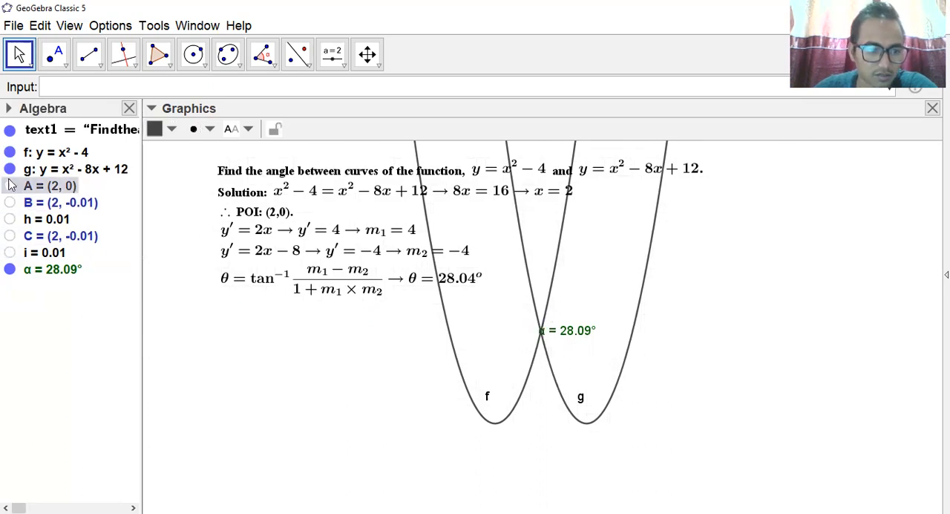
click(10, 185)
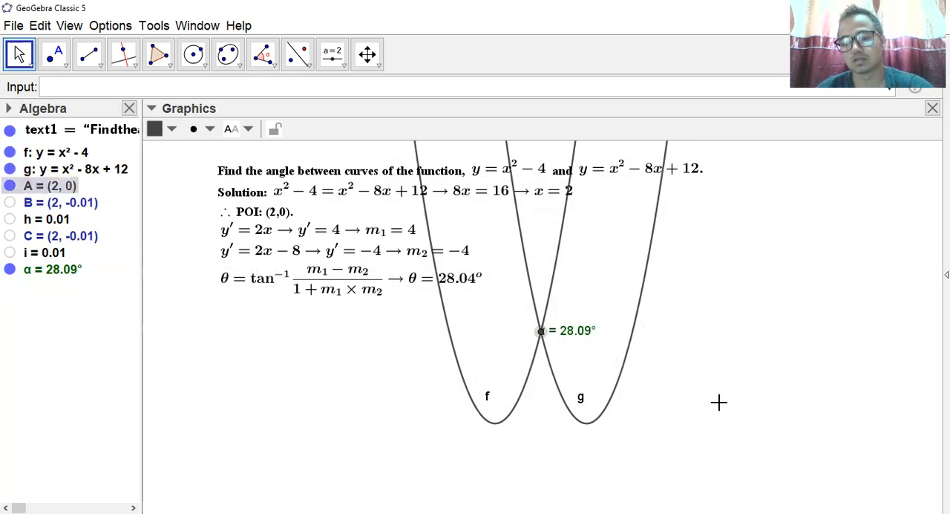
Hide the labels of the parabolas y=x^2-4 and y=x^2-8x+12.
right_click(56, 154)
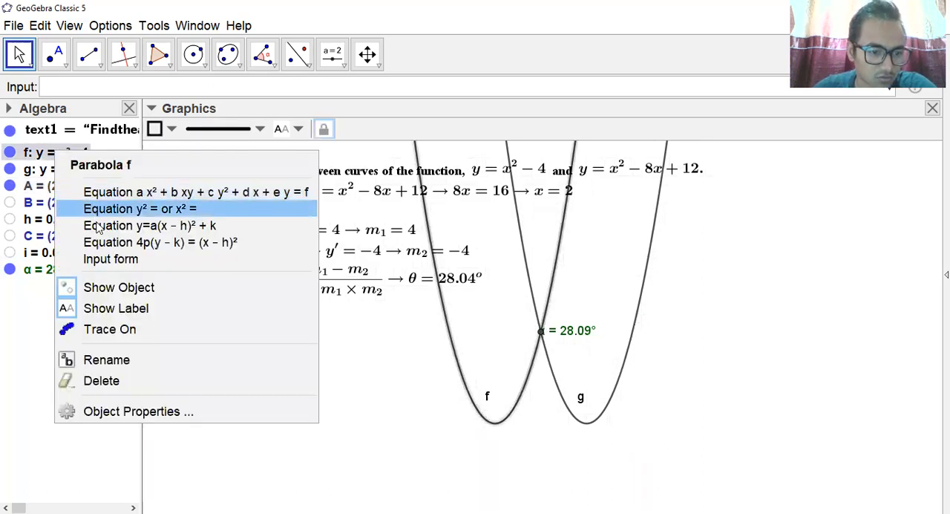
click(106, 309)
right_click(46, 174)
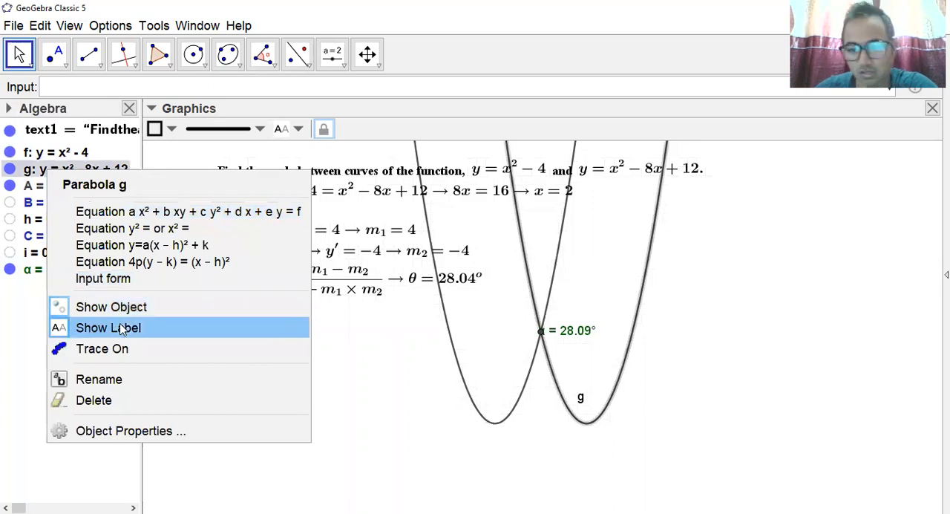
key(Return)
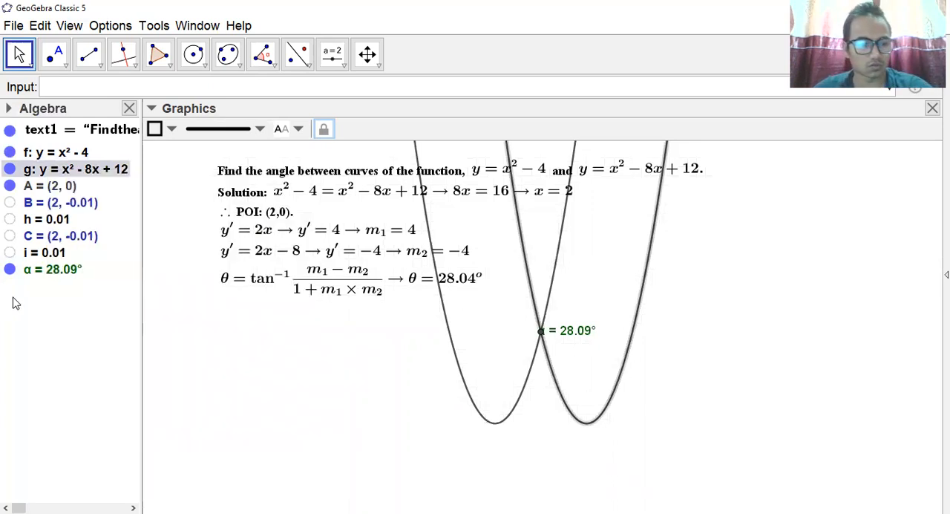
Try hiding angle α and its label at the intersection, and show both again.
right_click(44, 272)
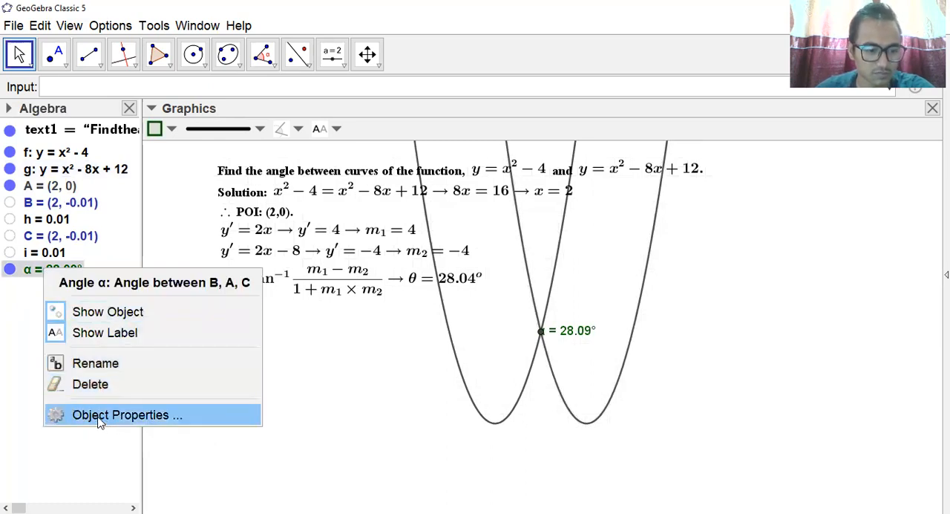
click(108, 337)
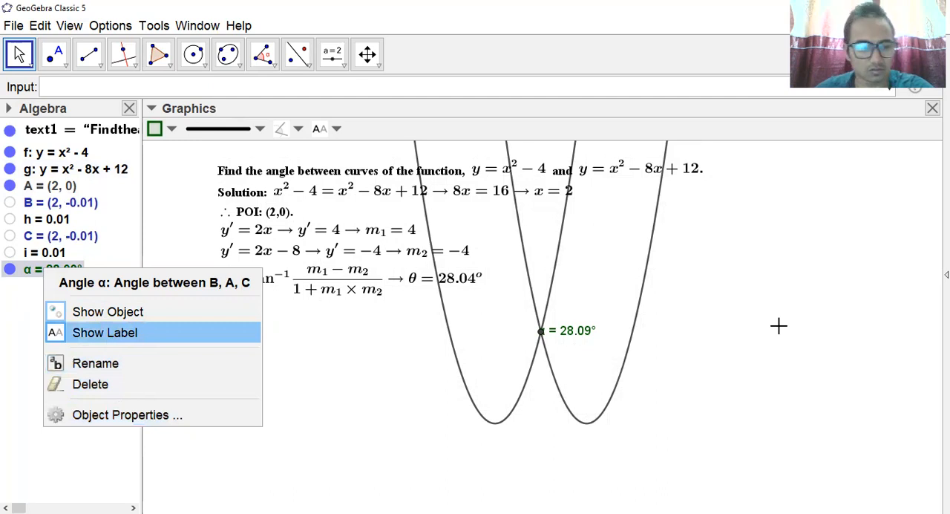
right_click(43, 270)
click(81, 314)
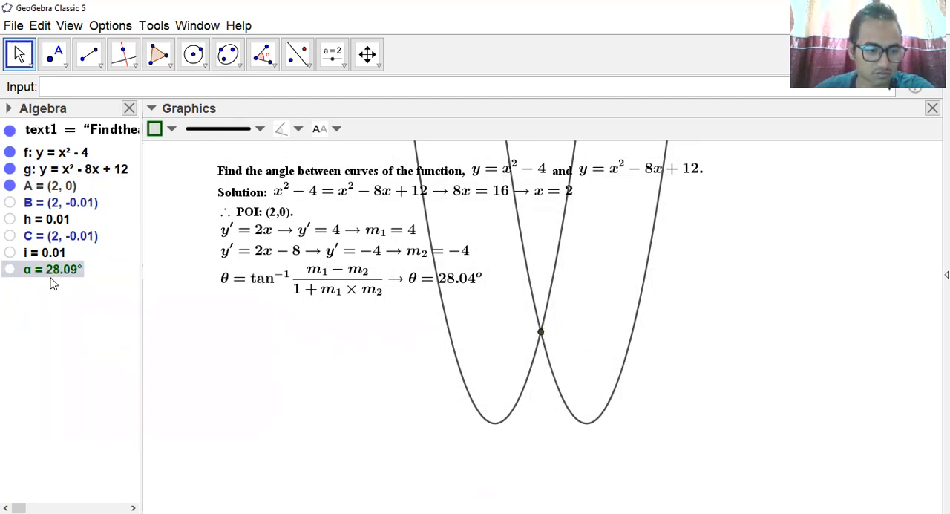
click(9, 269)
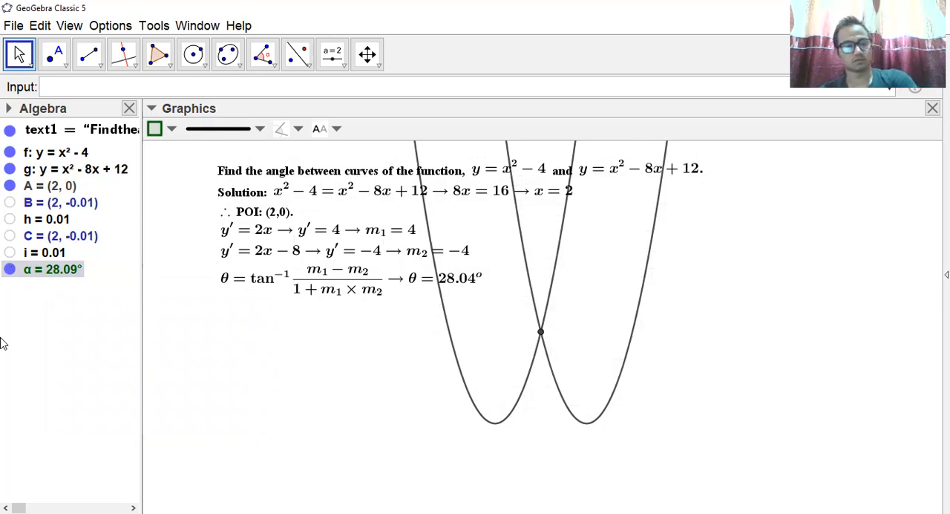
right_click(65, 271)
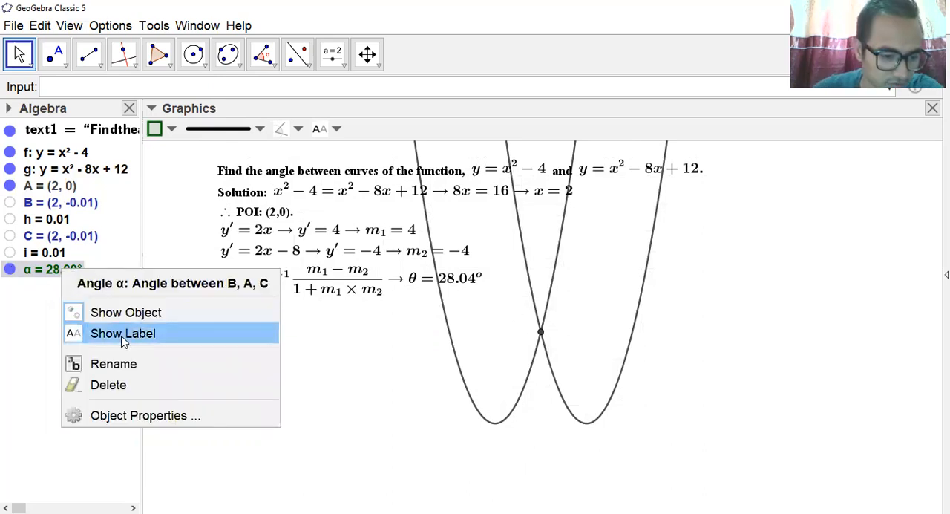
click(122, 337)
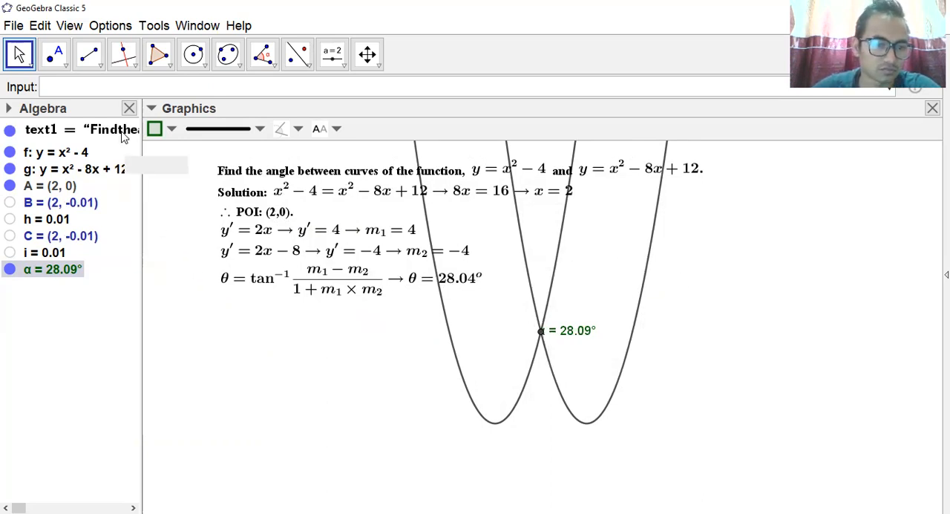
Close the Algebra view, leaving only the graphics view with the solution text and both parabolas.
click(129, 108)
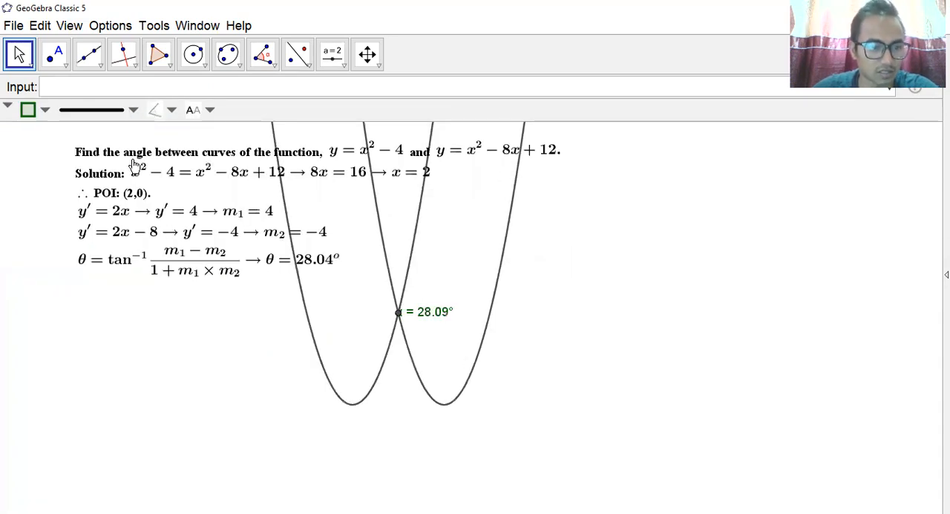